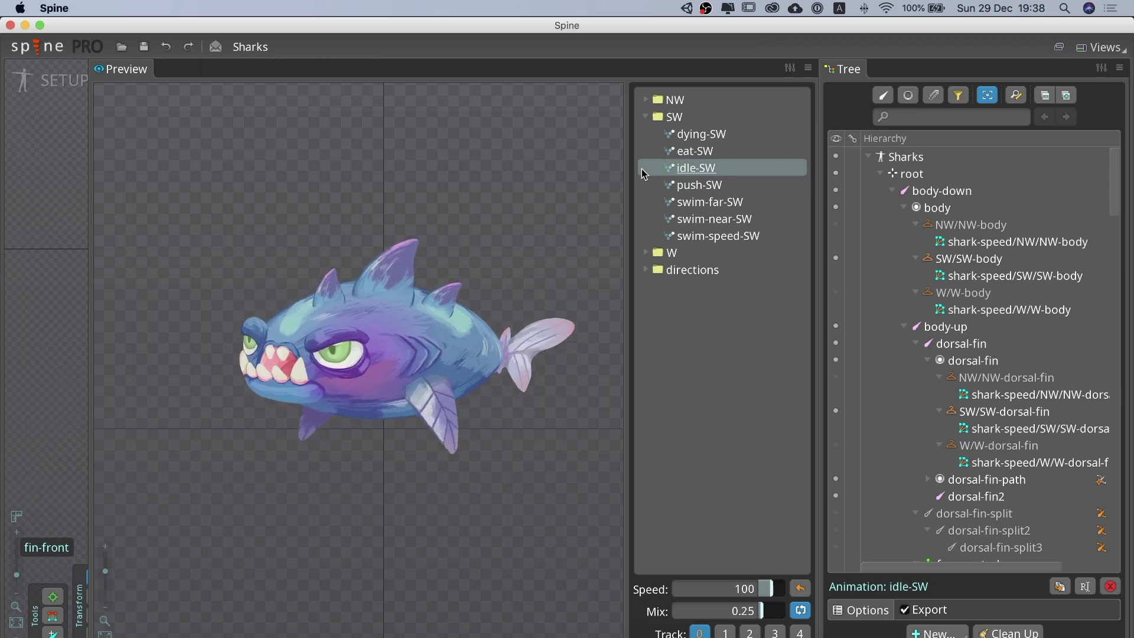
Preview swim-far-SW, push-SW and idle-NW, then select the NW/NW-mouth-down skin placeholder
{"action": "left_click", "coordinate": [643, 208]}
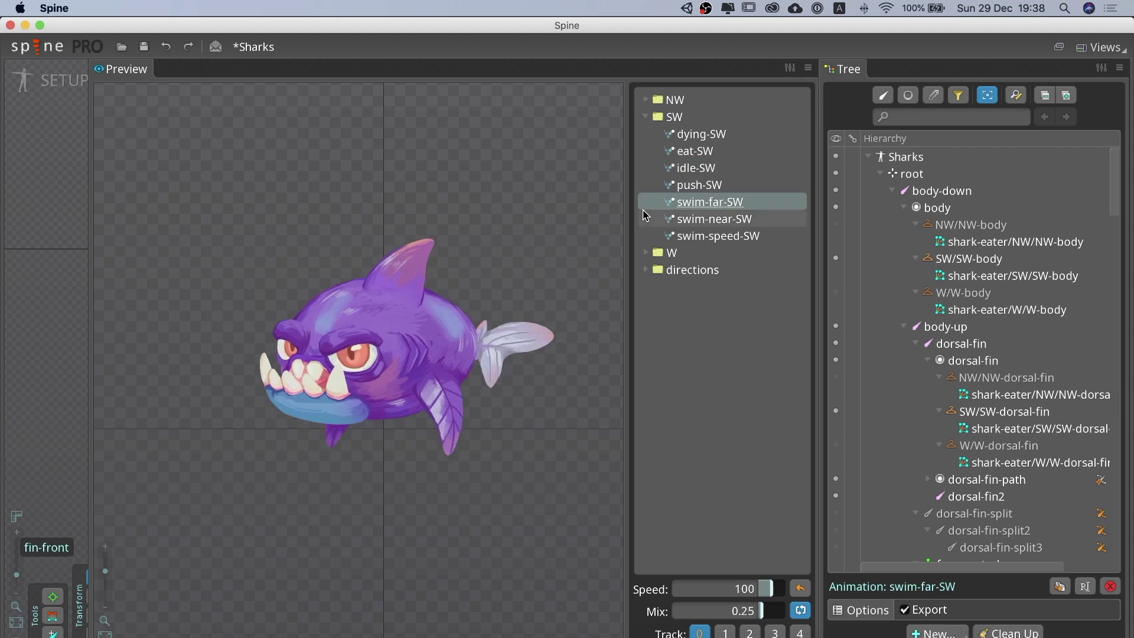
{"action": "left_click", "coordinate": [649, 184]}
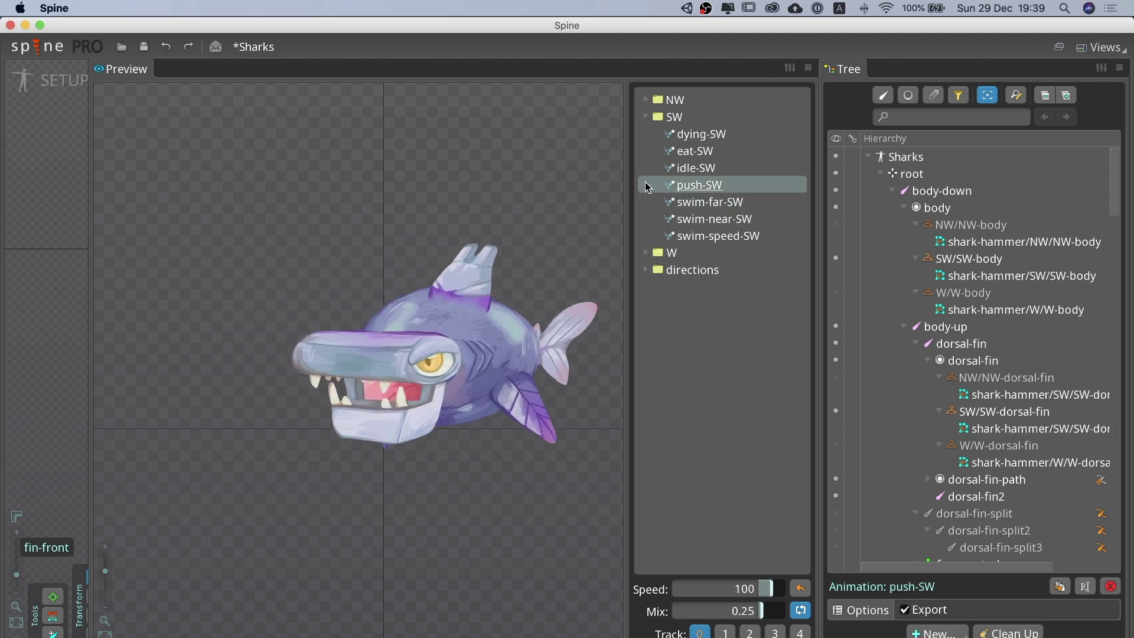
{"action": "left_click", "coordinate": [691, 406]}
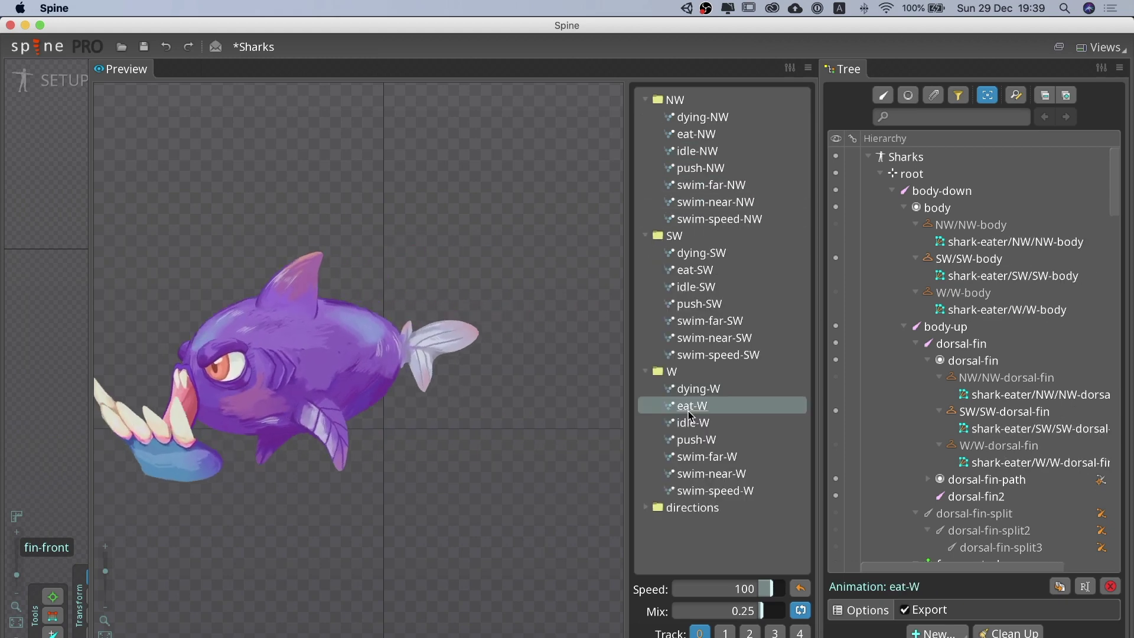
{"action": "left_click", "coordinate": [645, 371]}
{"action": "left_click", "coordinate": [696, 151]}
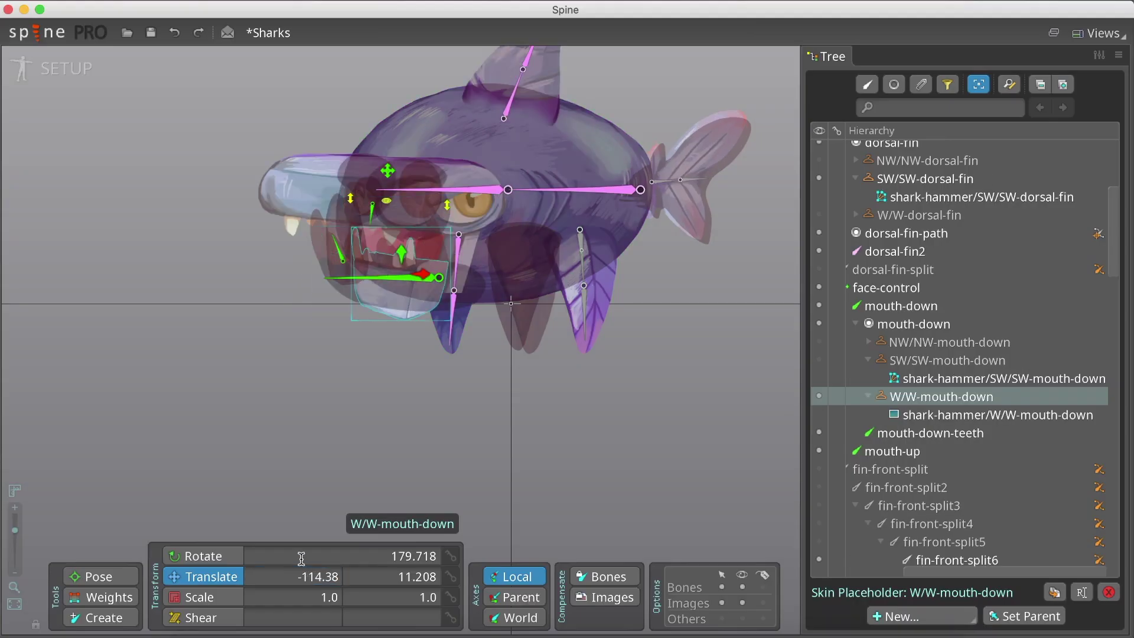
{"action": "left_click", "coordinate": [939, 342]}
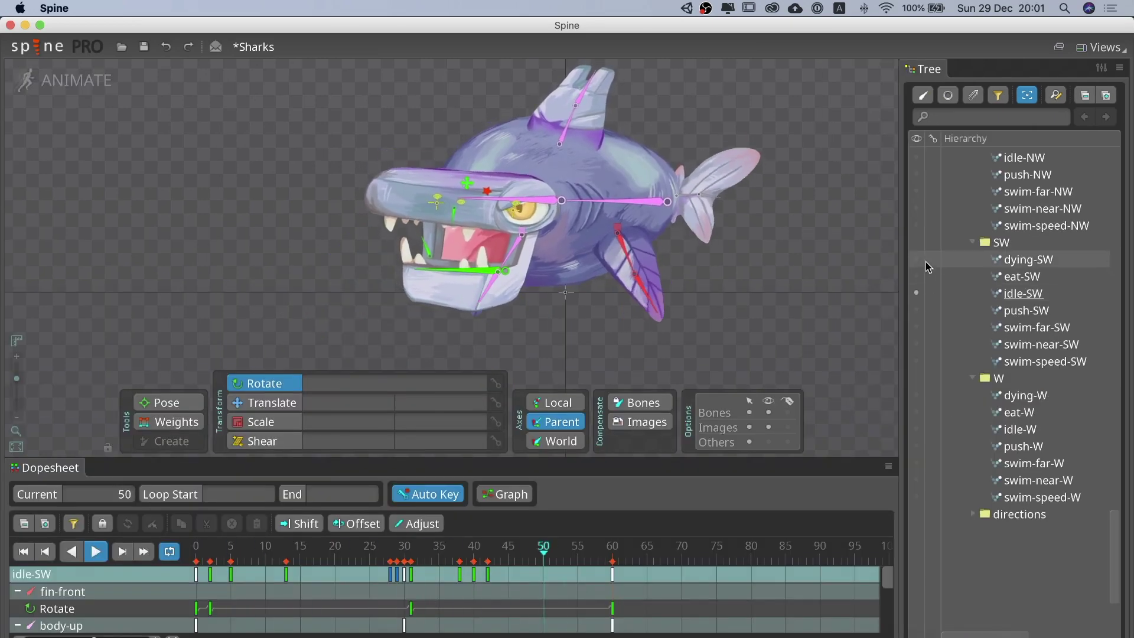
Play idle-NW, swim-near-W, swim-near-NW, eat-SW, eat-W, eat-NW, dying-SW and dying-NW in turn
{"action": "left_click", "coordinate": [916, 156]}
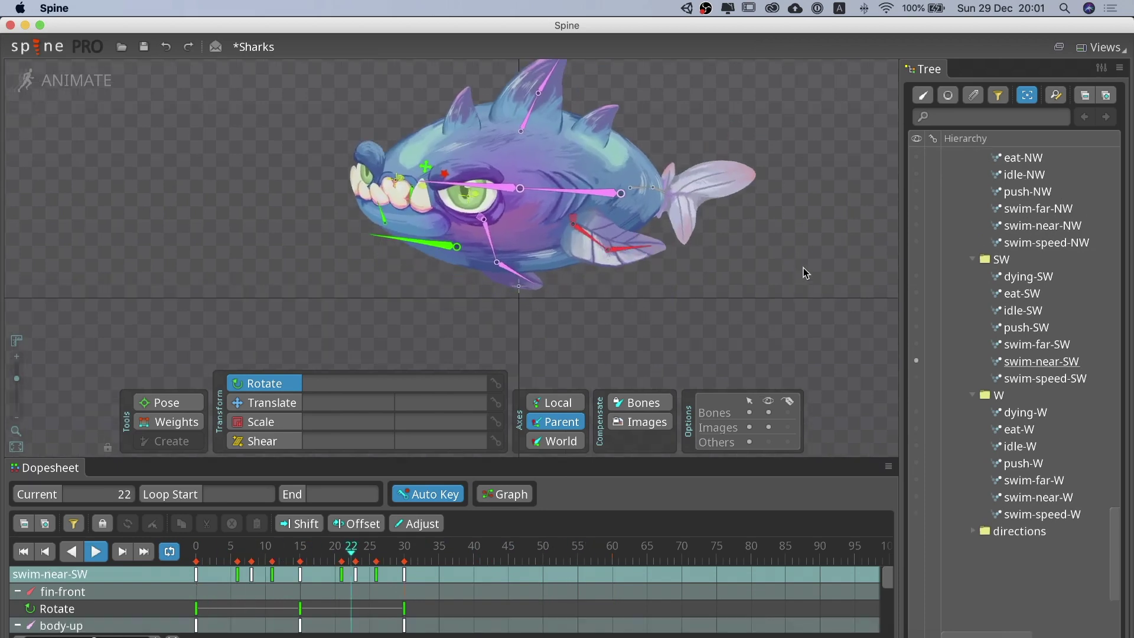
{"action": "left_click", "coordinate": [915, 497]}
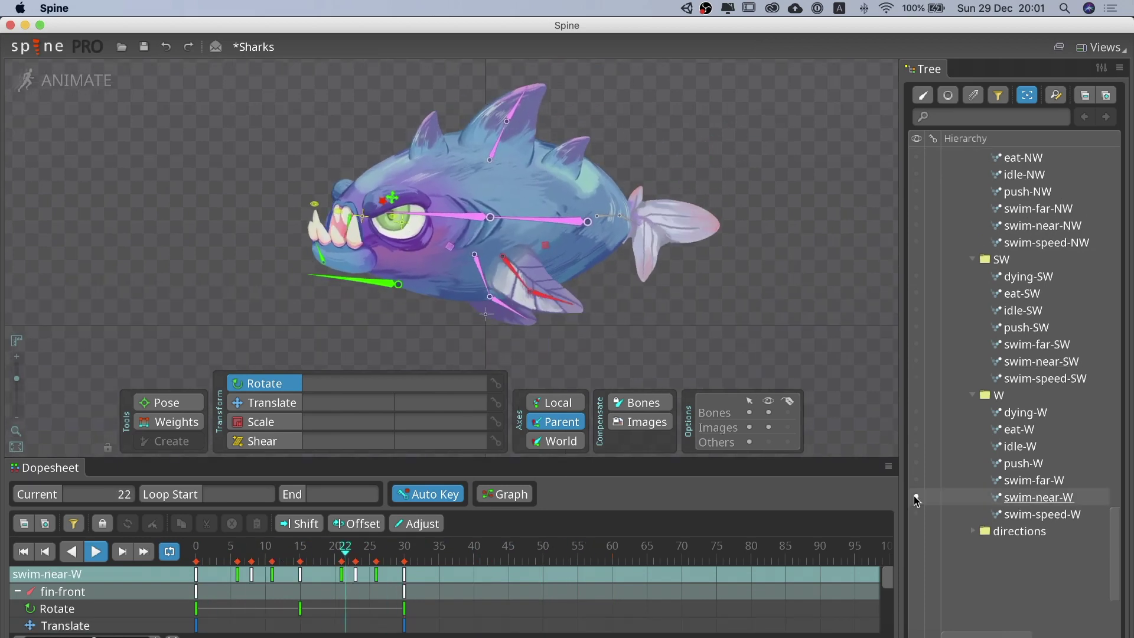
{"action": "left_click", "coordinate": [916, 224]}
{"action": "left_click", "coordinate": [915, 292]}
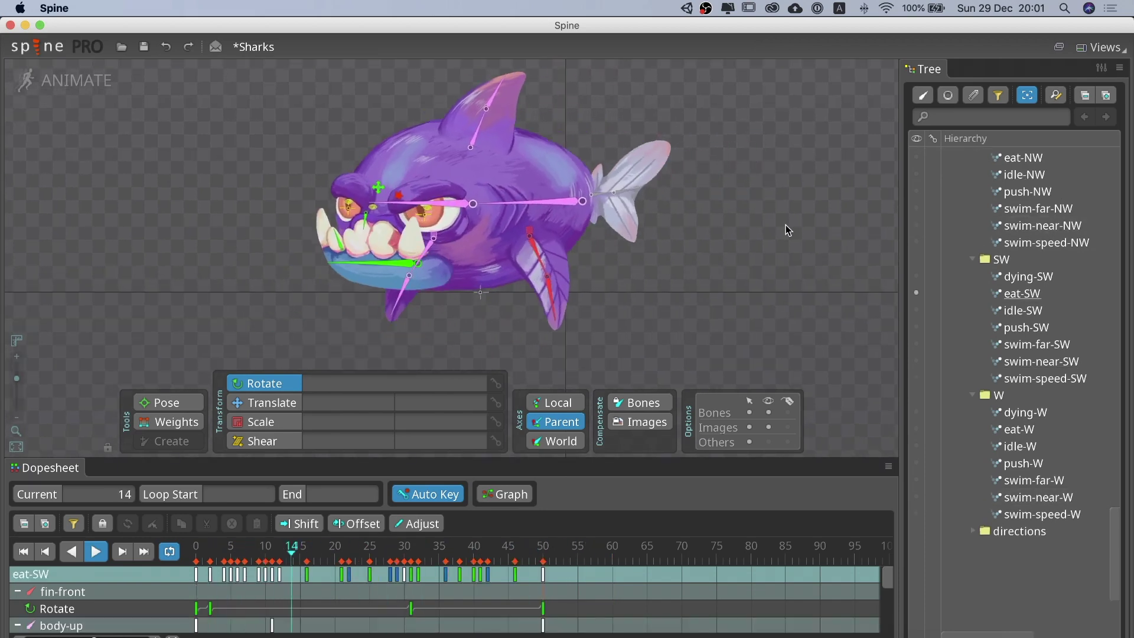
{"action": "left_click", "coordinate": [917, 429]}
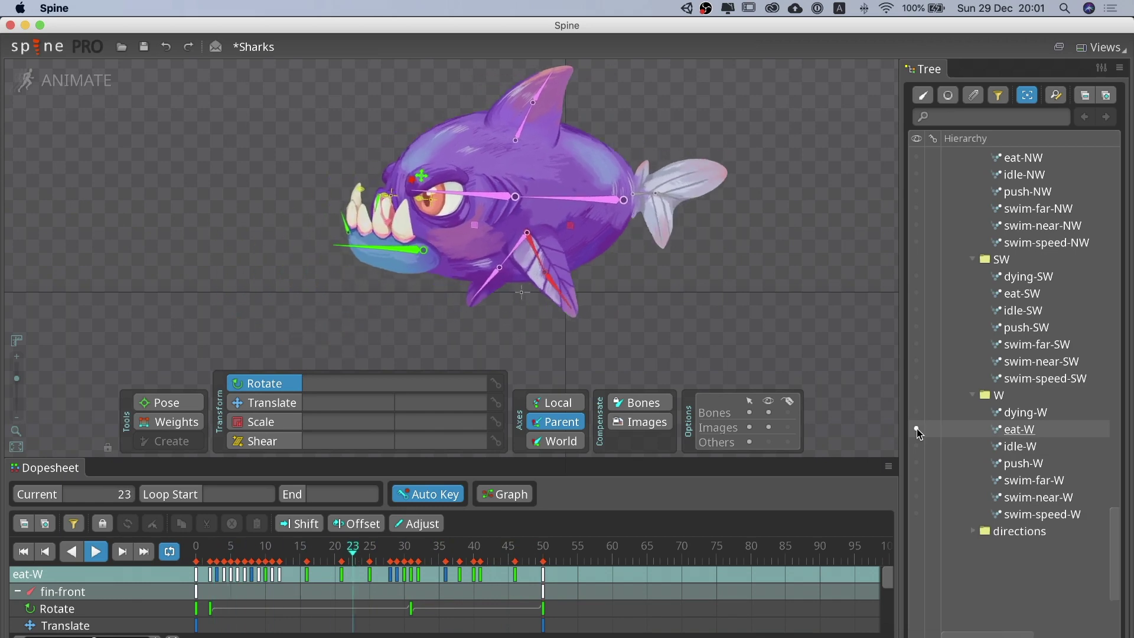
{"action": "left_click", "coordinate": [916, 158]}
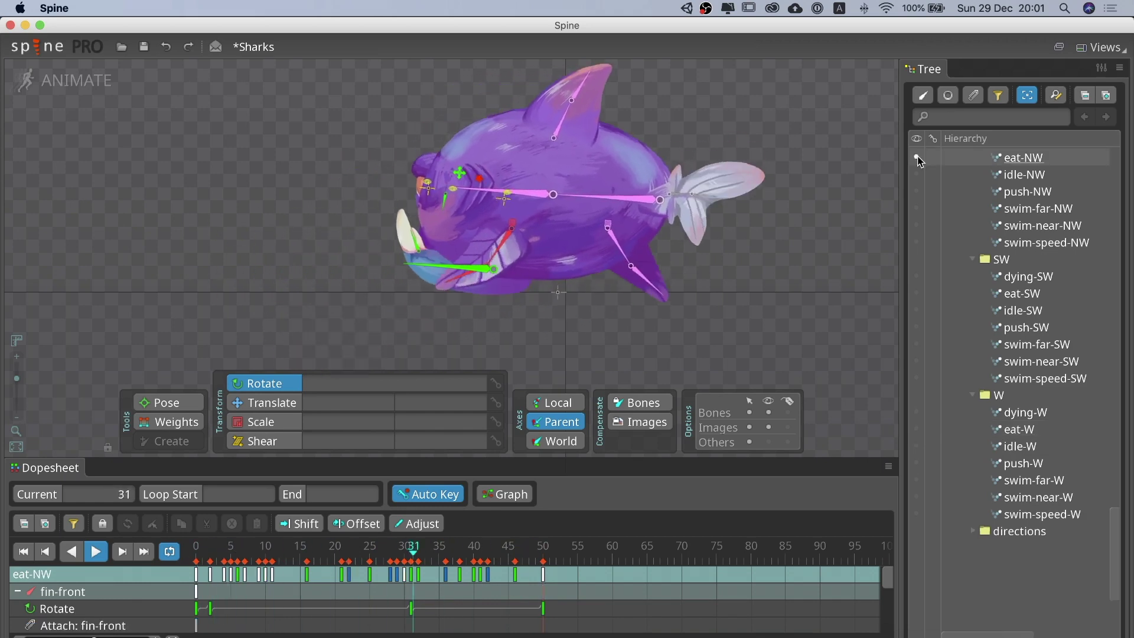
{"action": "left_click", "coordinate": [916, 276]}
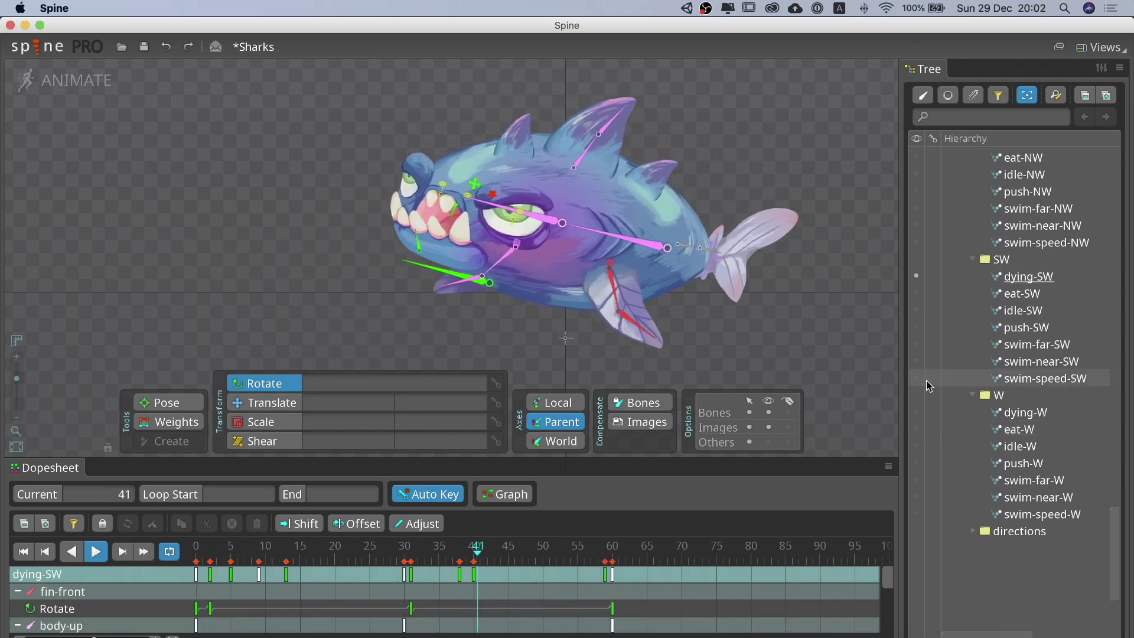
{"action": "scroll", "coordinate": [916, 354], "scroll_direction": "up", "scroll_amount": 3}
{"action": "left_click", "coordinate": [916, 232]}
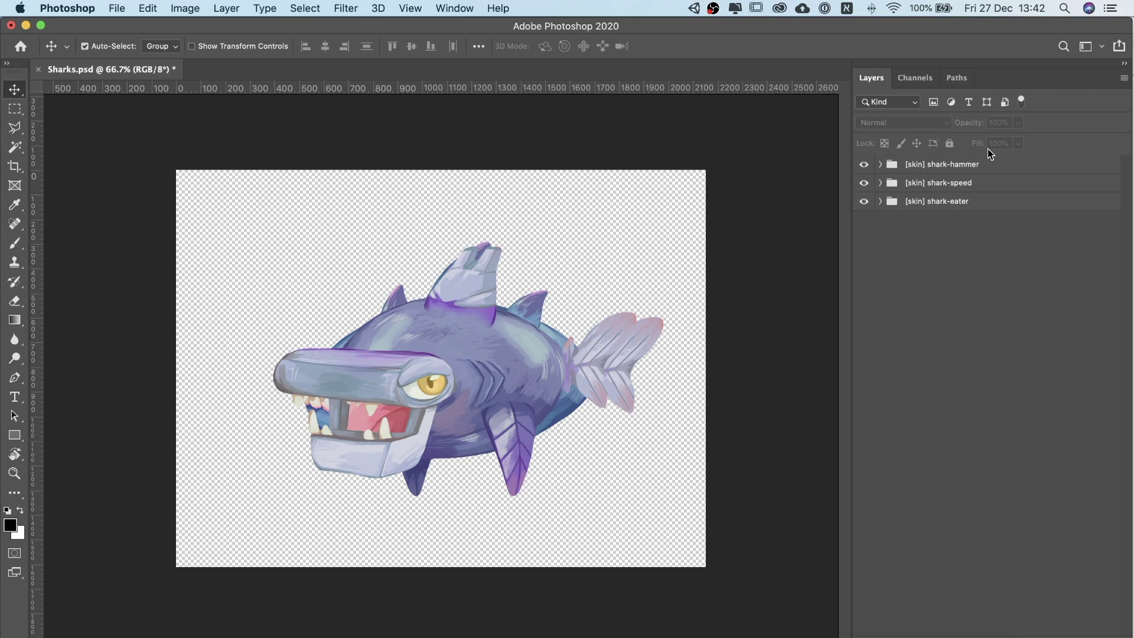
Hide the shark-hammer and shark-speed skin groups, then show both again
{"action": "left_click", "coordinate": [863, 165]}
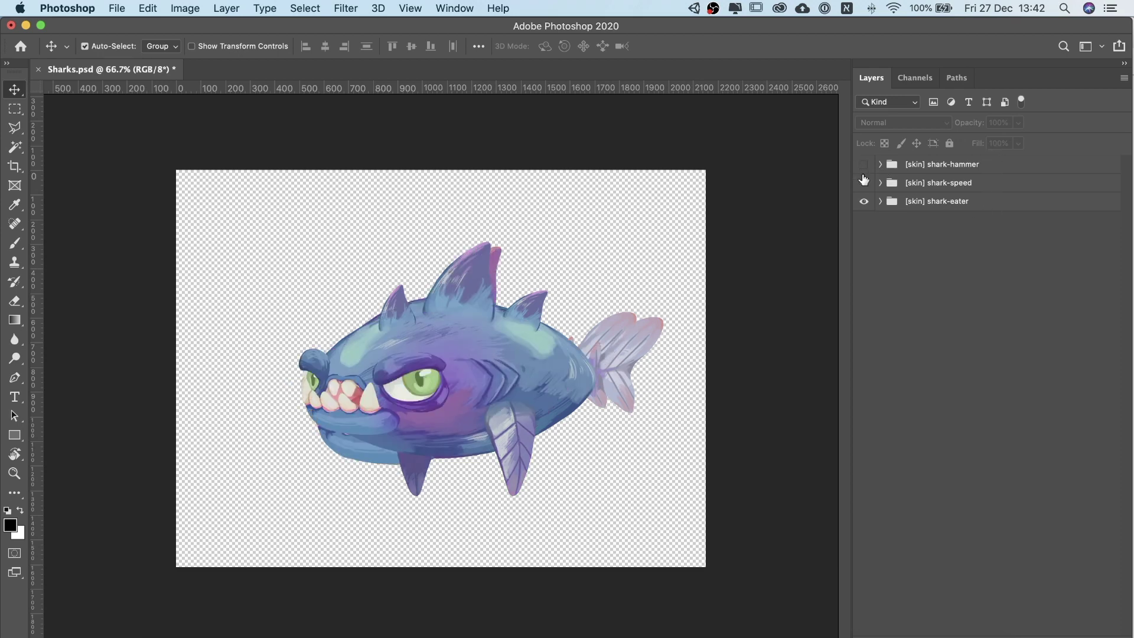
{"action": "left_click", "coordinate": [863, 182]}
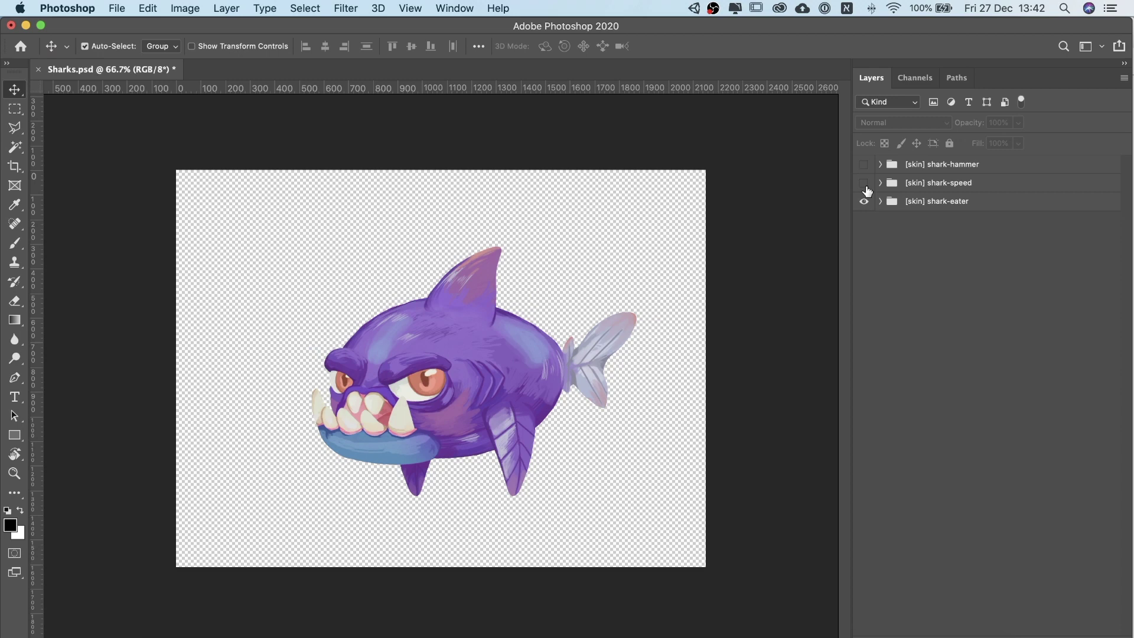
{"action": "left_click", "coordinate": [863, 182]}
{"action": "left_click", "coordinate": [863, 164]}
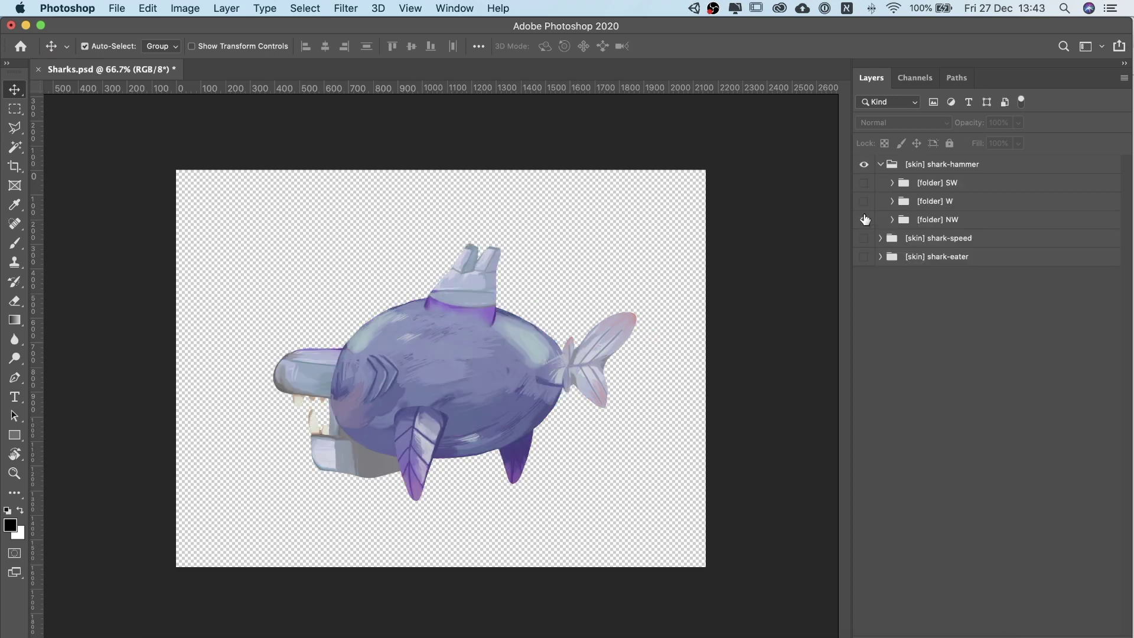
Toggle the hammerhead's W and SW artwork, then cycle the speed shark through SW, W and NW
{"action": "left_click", "coordinate": [864, 201], "text": "alt"}
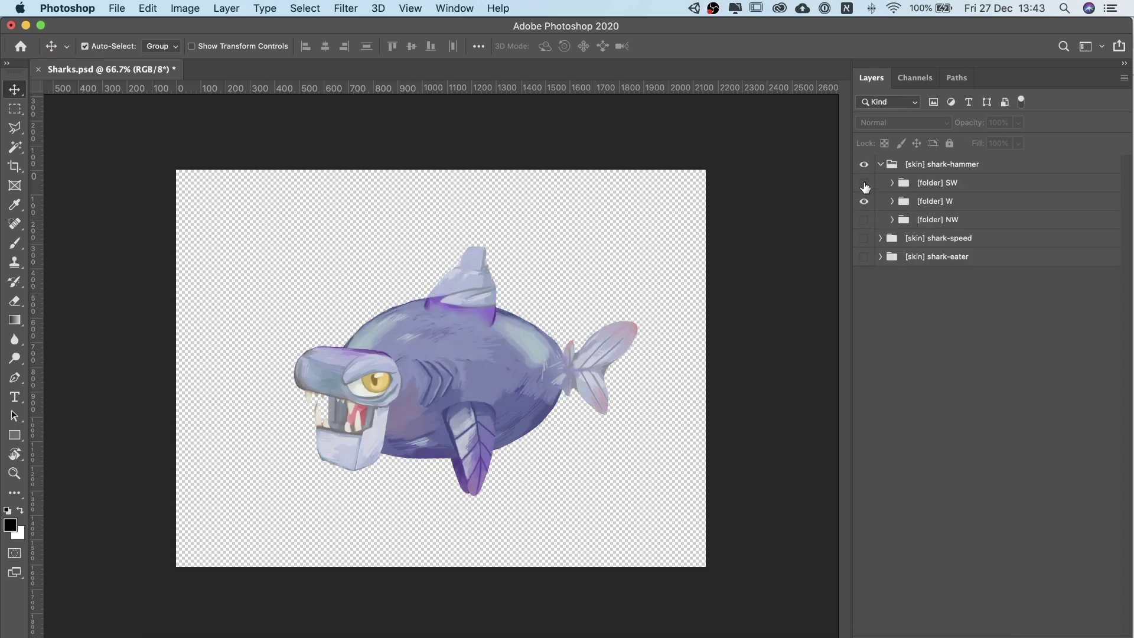
{"action": "left_click", "coordinate": [863, 182], "text": "alt"}
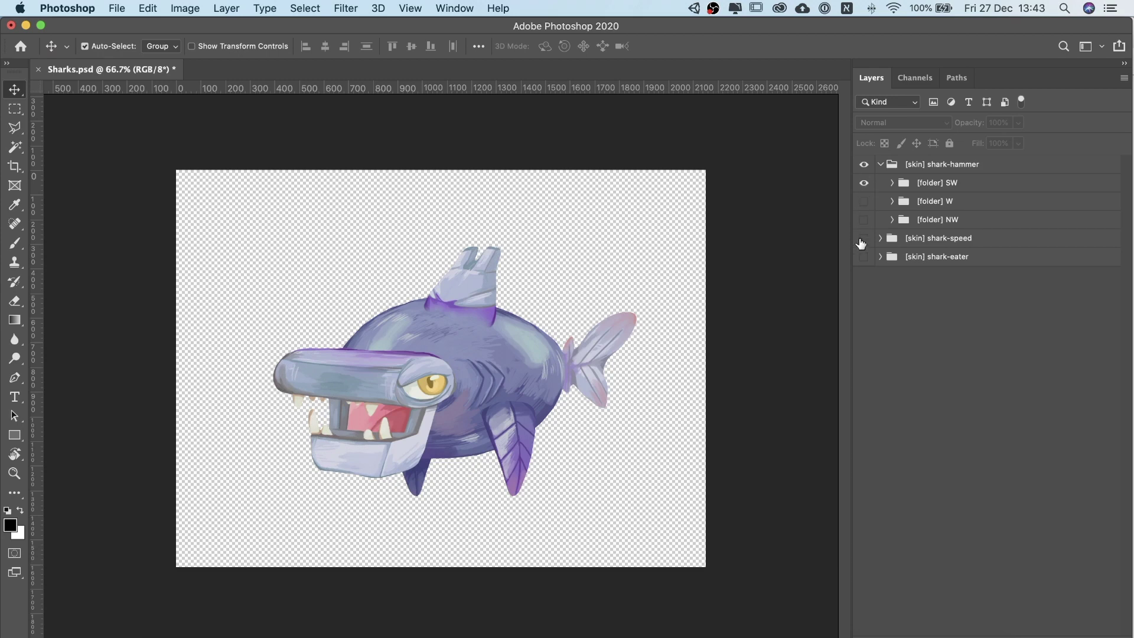
{"action": "left_click", "coordinate": [862, 238]}
{"action": "left_click", "coordinate": [880, 238]}
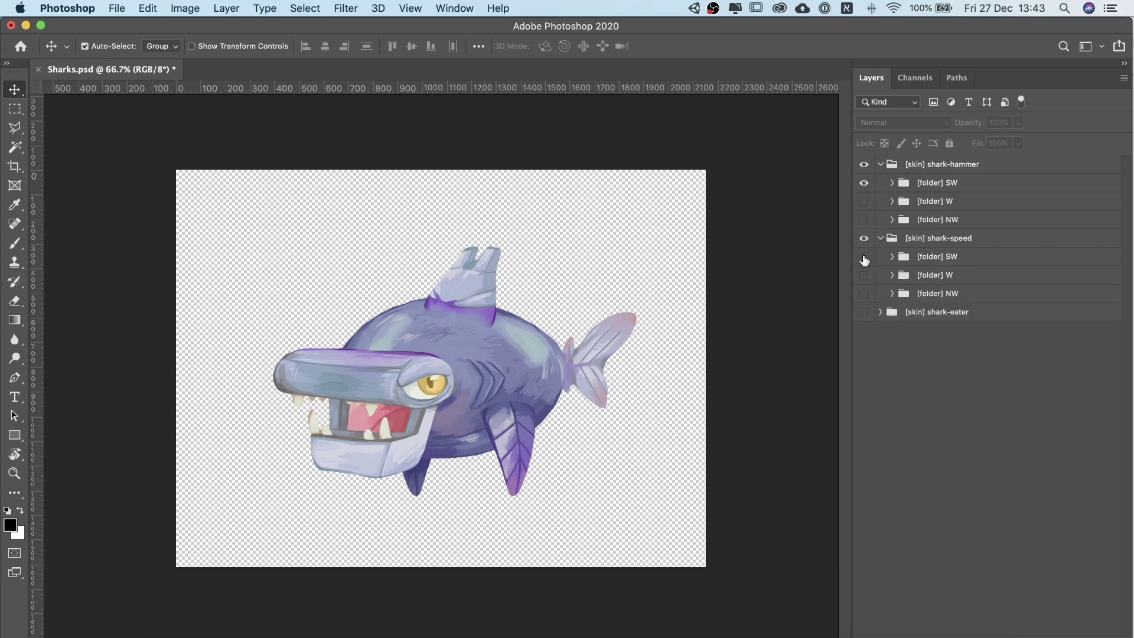
{"action": "left_click", "coordinate": [863, 258], "text": "alt"}
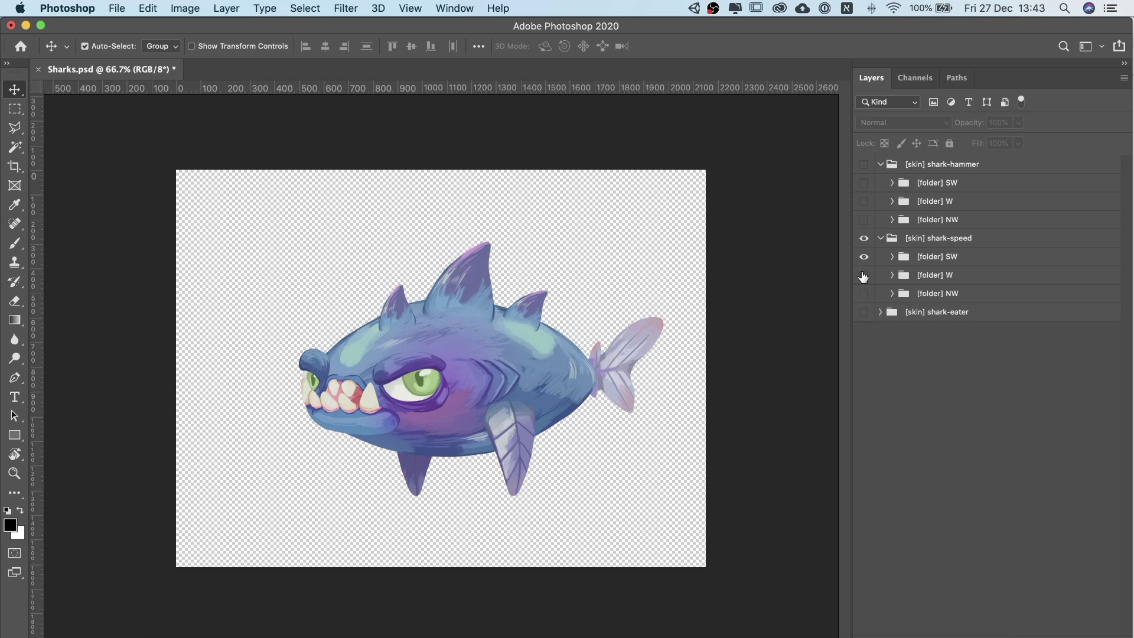
{"action": "left_click", "coordinate": [863, 275], "text": "alt"}
{"action": "left_click", "coordinate": [863, 293], "text": "alt"}
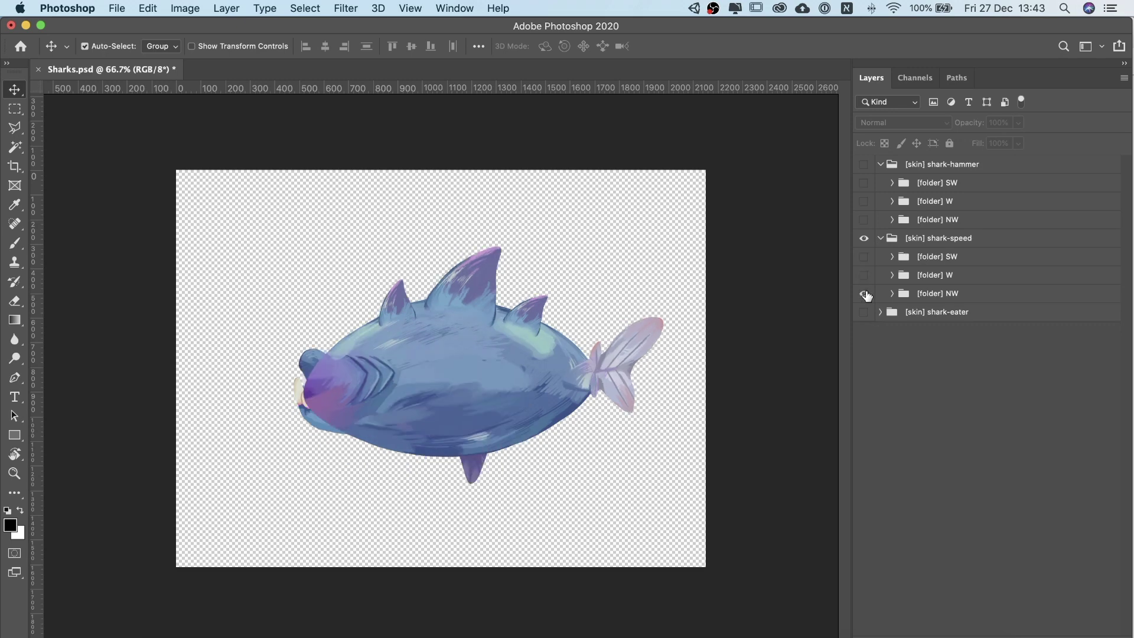
{"action": "left_click", "coordinate": [864, 275], "text": "alt"}
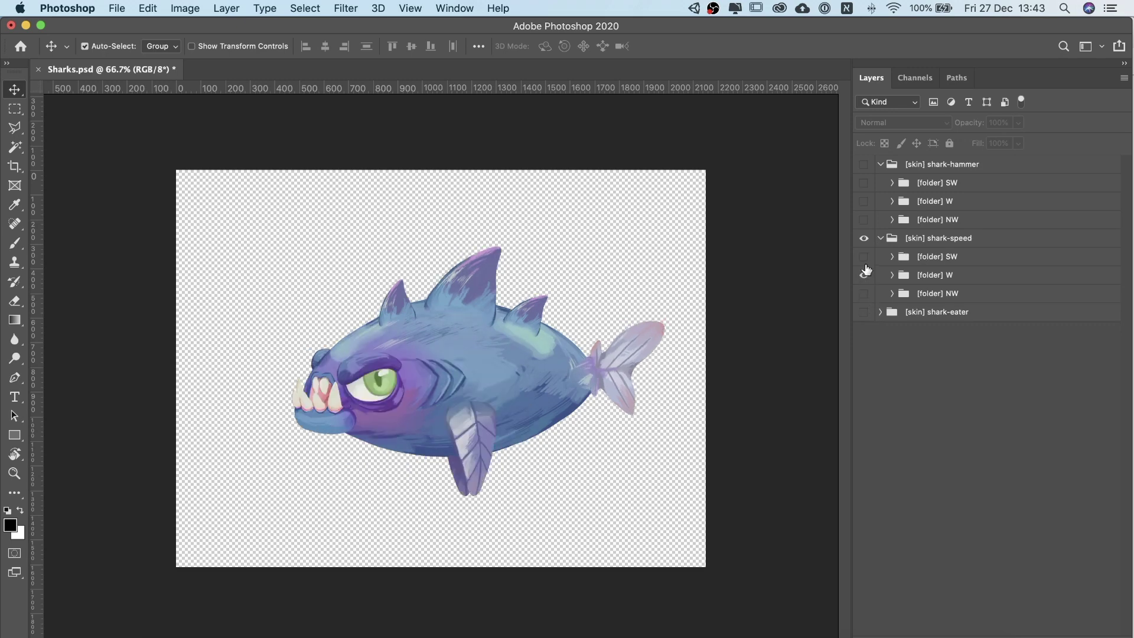
{"action": "left_click", "coordinate": [863, 258], "text": "alt"}
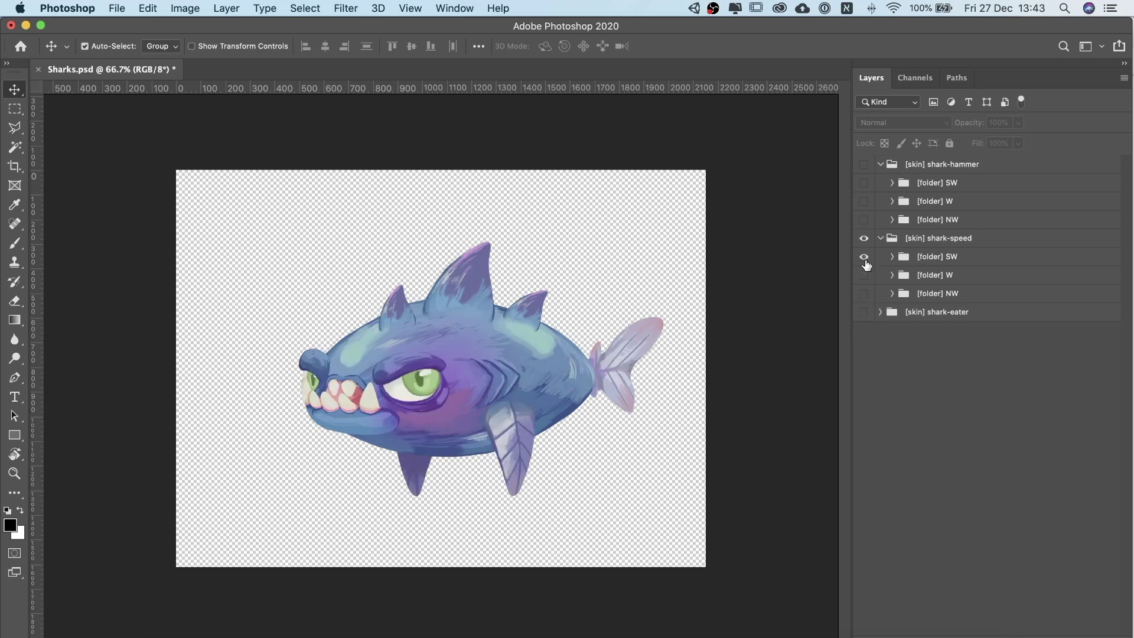
Cycle the eater shark through its SW, W and NW directions and make every layer visible
{"action": "left_click", "coordinate": [878, 313]}
{"action": "left_click", "coordinate": [864, 331], "text": "alt"}
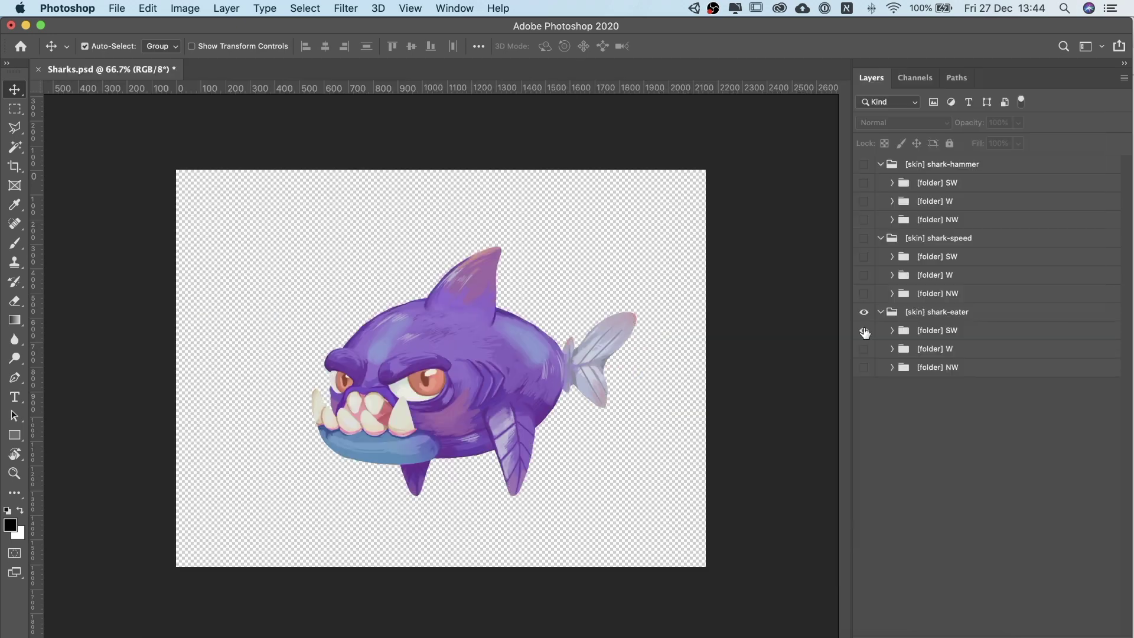
{"action": "left_click", "coordinate": [864, 350], "text": "alt"}
{"action": "left_click", "coordinate": [864, 368], "text": "alt"}
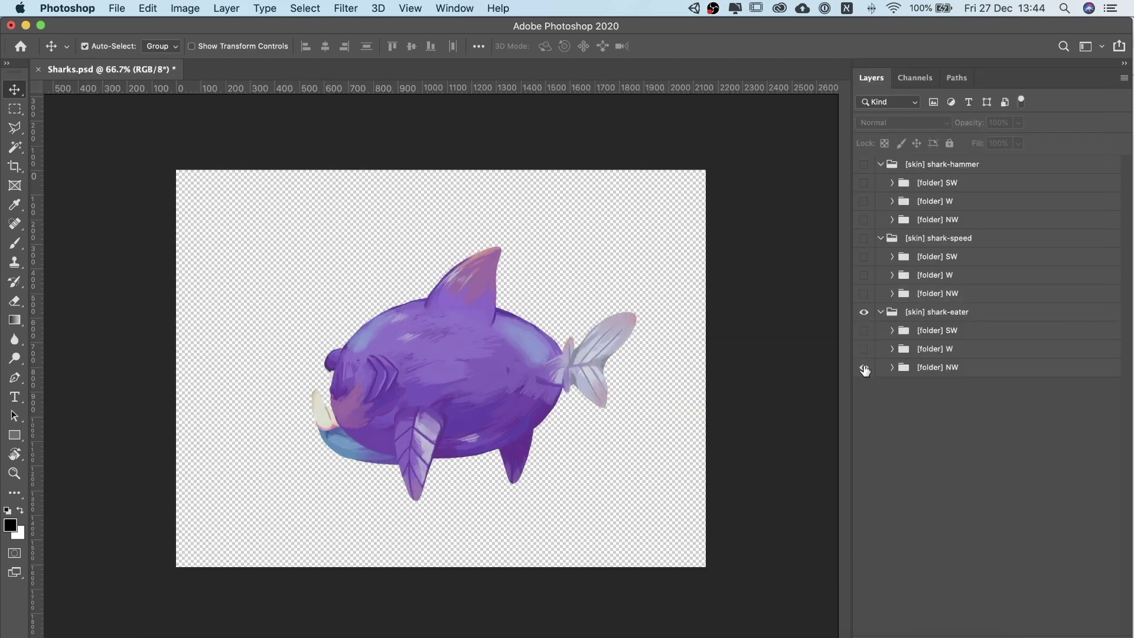
{"action": "left_click", "coordinate": [864, 368], "text": "alt"}
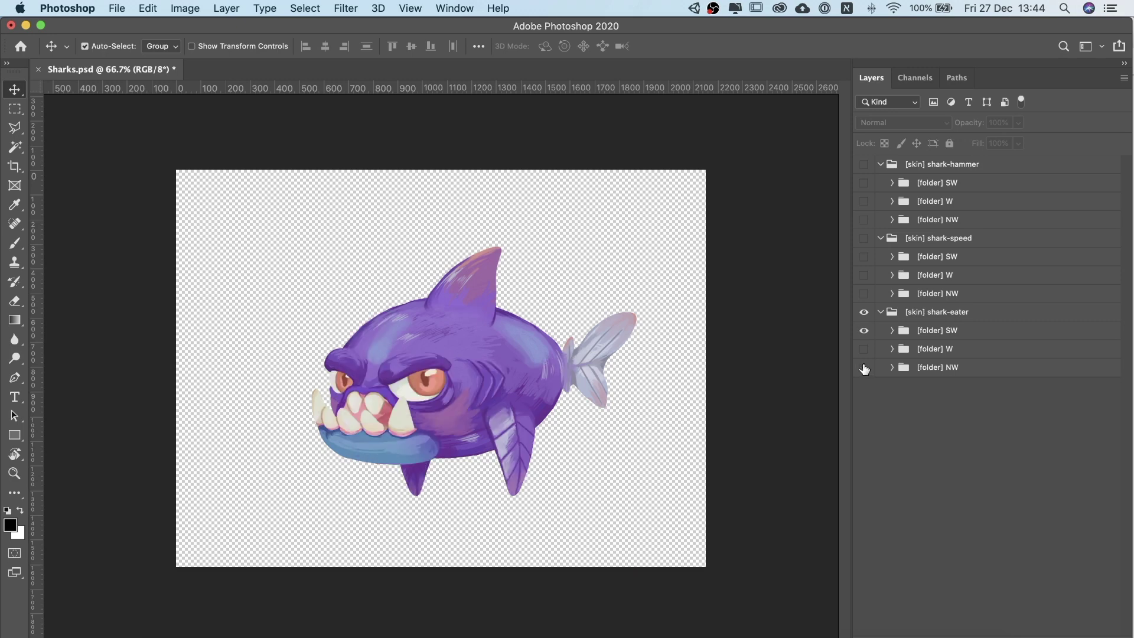
{"action": "left_click", "coordinate": [864, 368], "text": "alt"}
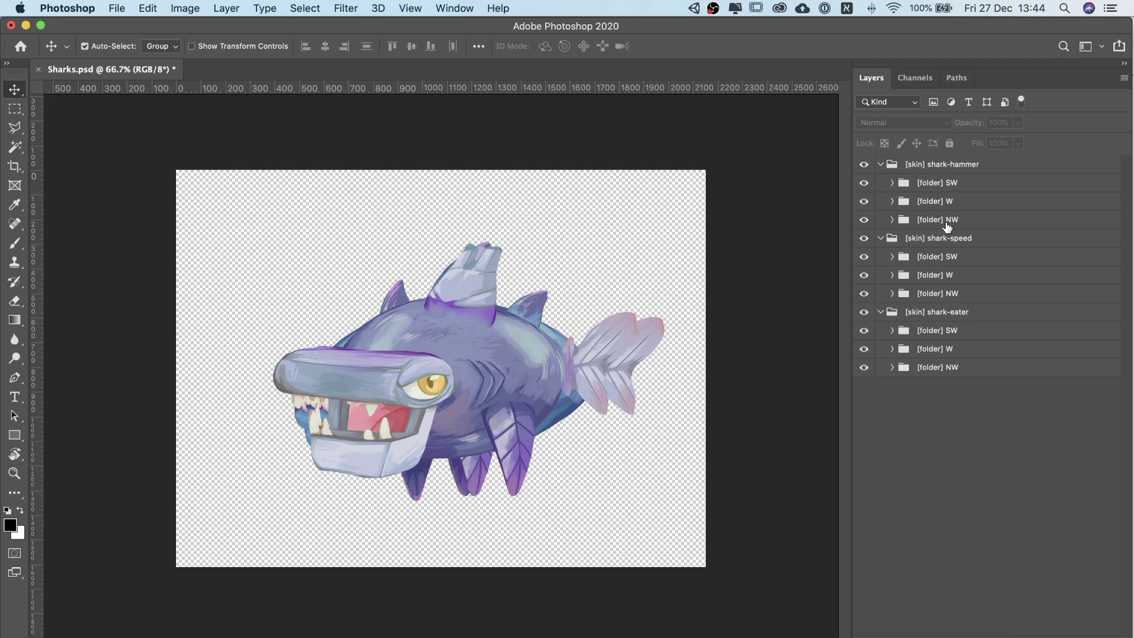
Collapse the shark-speed and shark-eater skin groups
{"action": "left_click", "coordinate": [947, 226]}
{"action": "left_click", "coordinate": [880, 238]}
{"action": "left_click", "coordinate": [875, 257]}
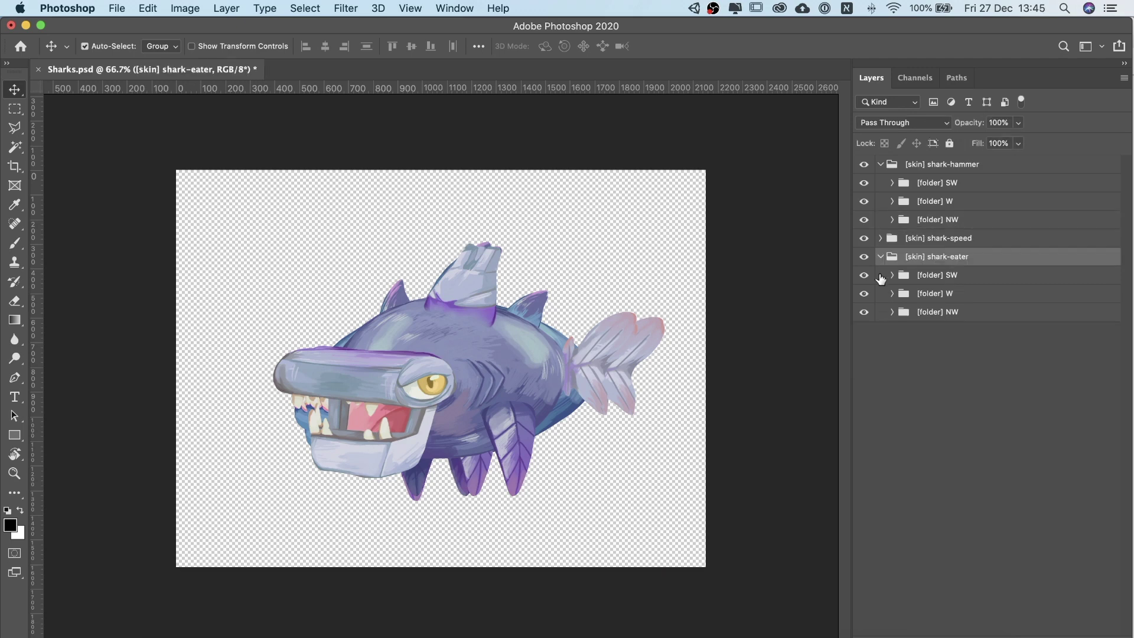
{"action": "left_click", "coordinate": [880, 258]}
Inspect the hammerhead's SW tail, eye-front and dorsal-fin slots and the [merge] SW-dorsal-fin group
{"action": "left_click", "coordinate": [893, 183]}
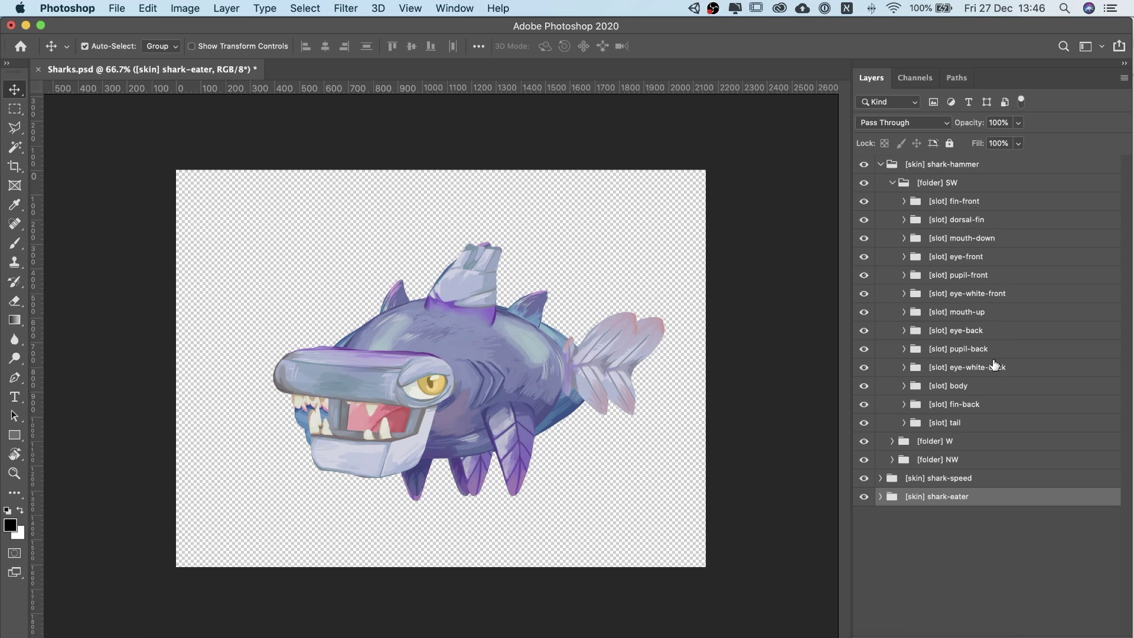
{"action": "left_click", "coordinate": [904, 423]}
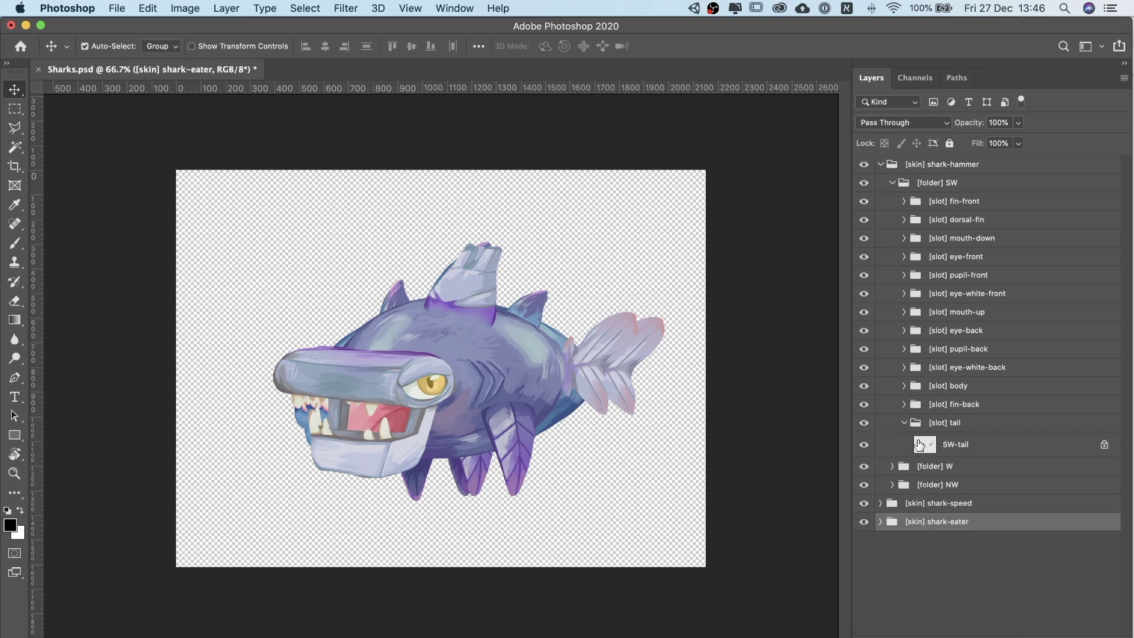
{"action": "left_click", "coordinate": [1006, 445]}
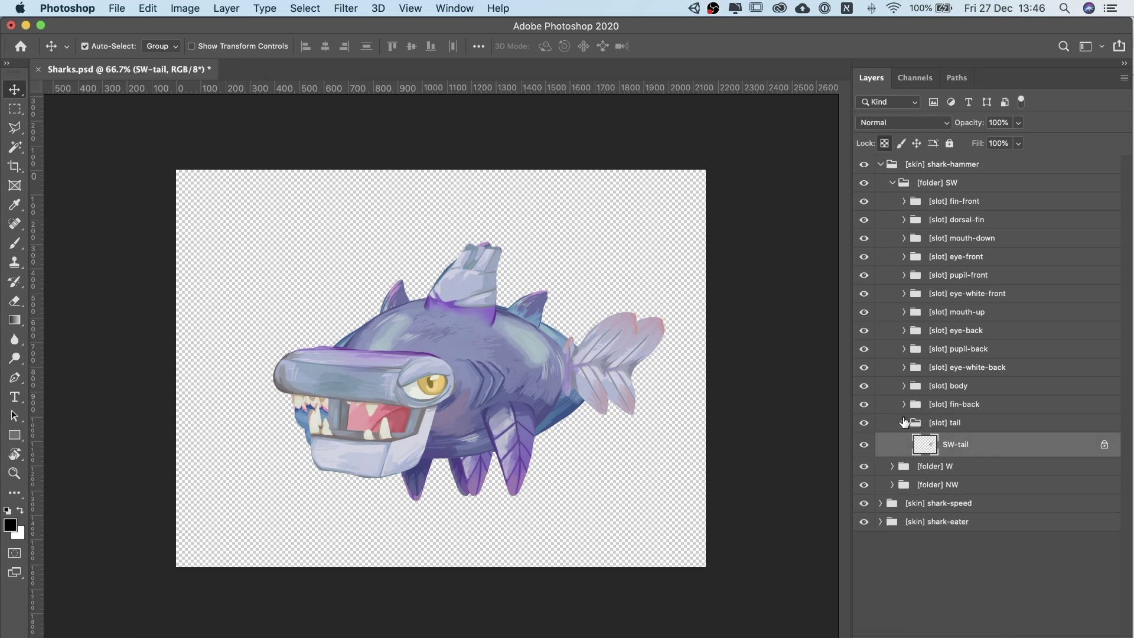
{"action": "left_click", "coordinate": [904, 423]}
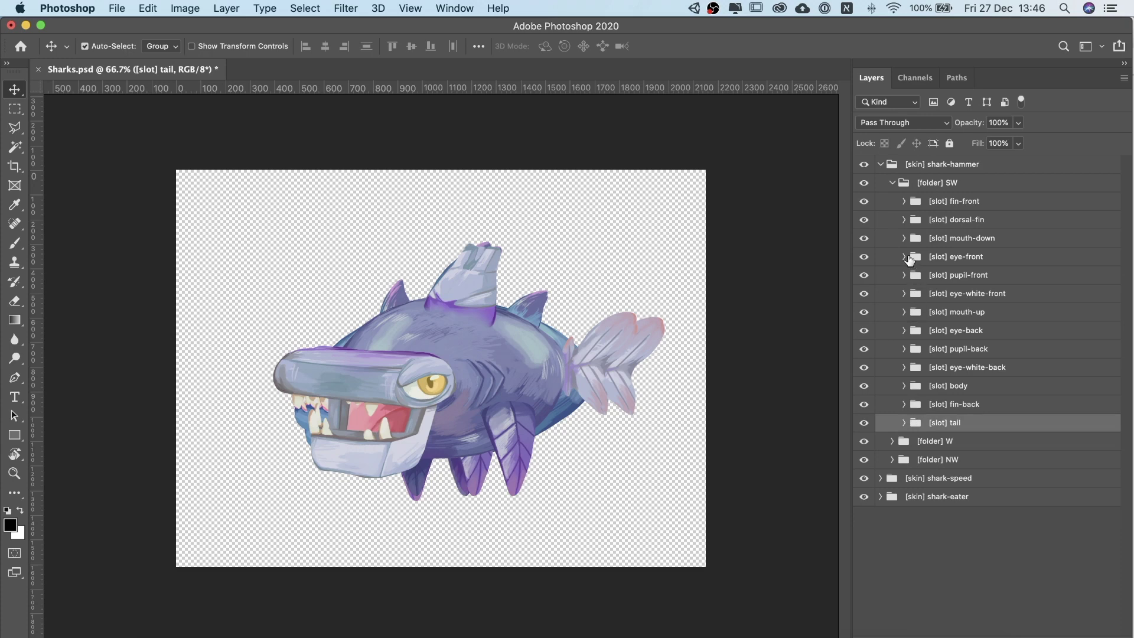
{"action": "left_click", "coordinate": [904, 257]}
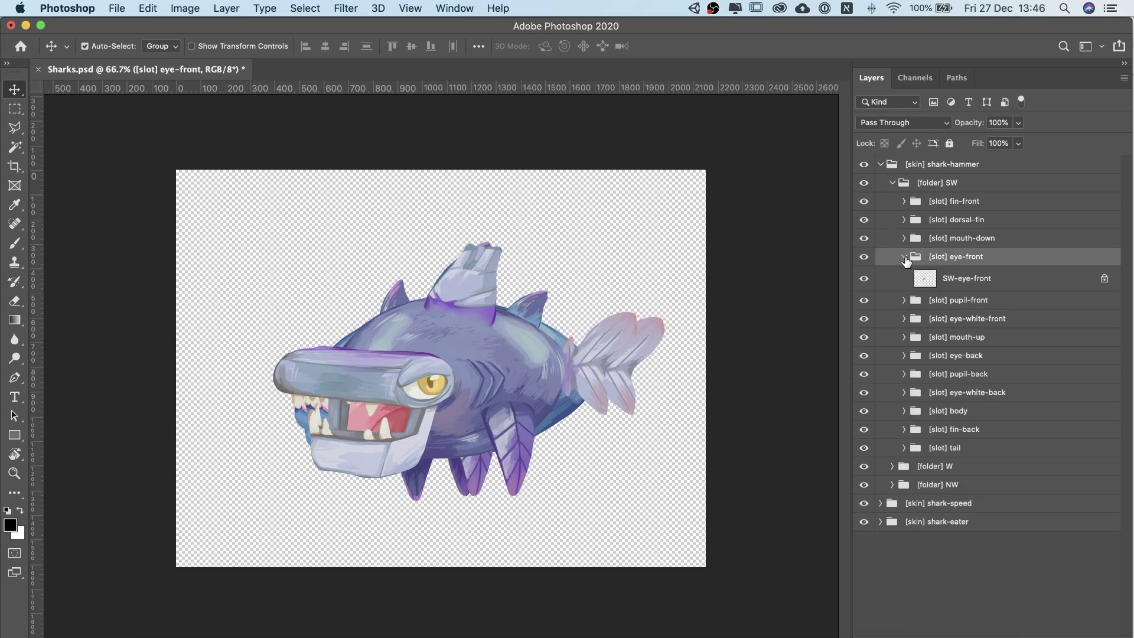
{"action": "left_click", "coordinate": [904, 257]}
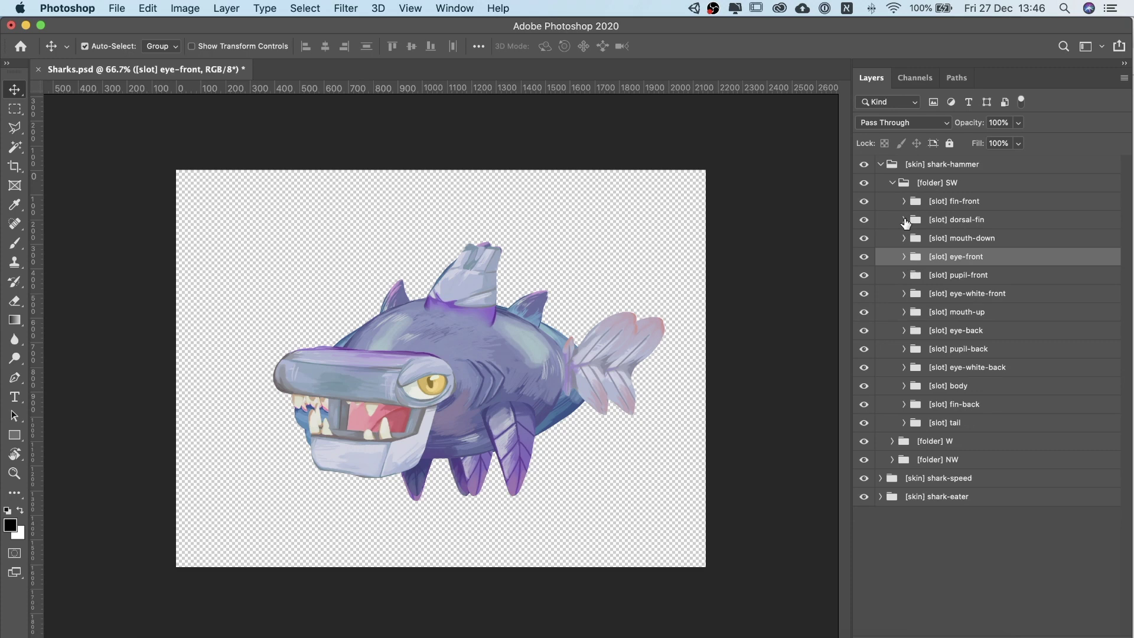
{"action": "left_click", "coordinate": [904, 220]}
{"action": "left_click", "coordinate": [995, 240]}
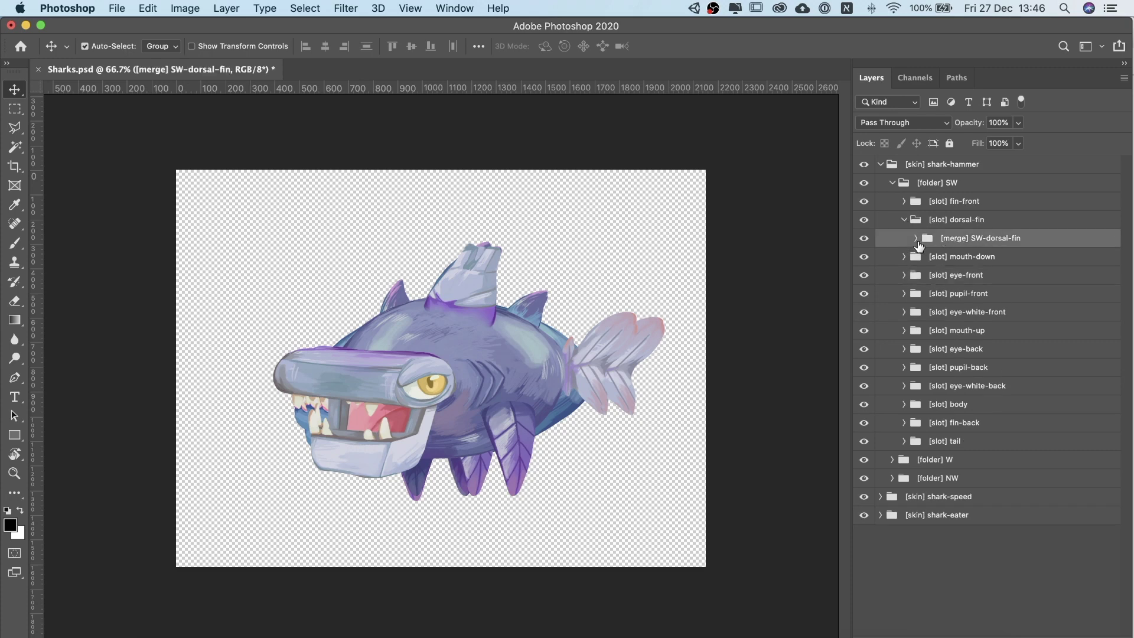
{"action": "left_click", "coordinate": [915, 239]}
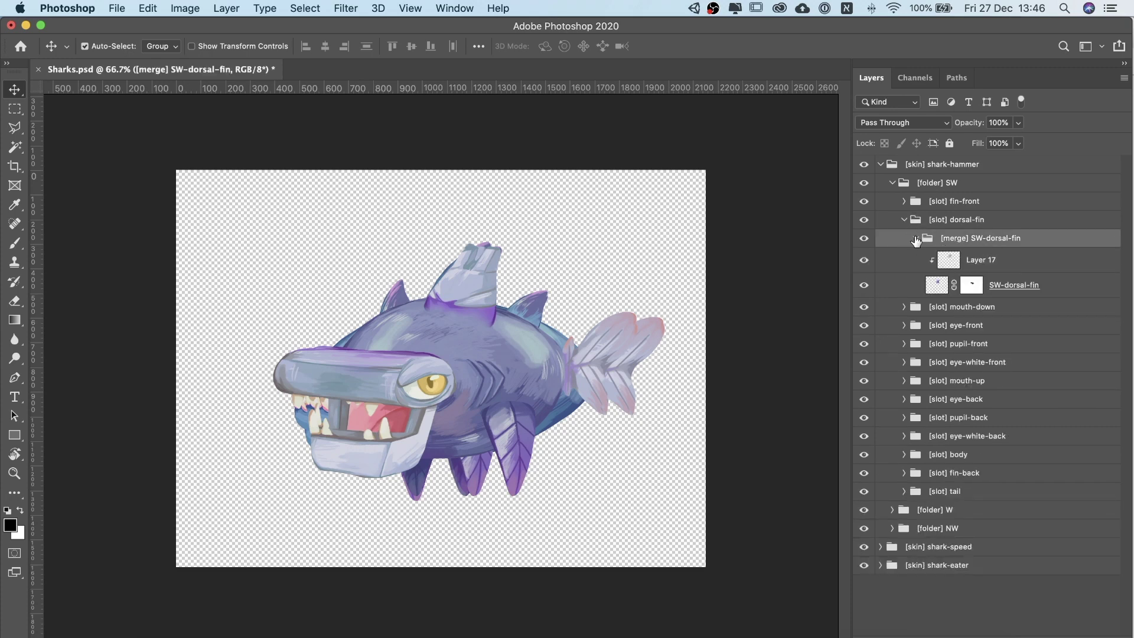
{"action": "left_click", "coordinate": [916, 239]}
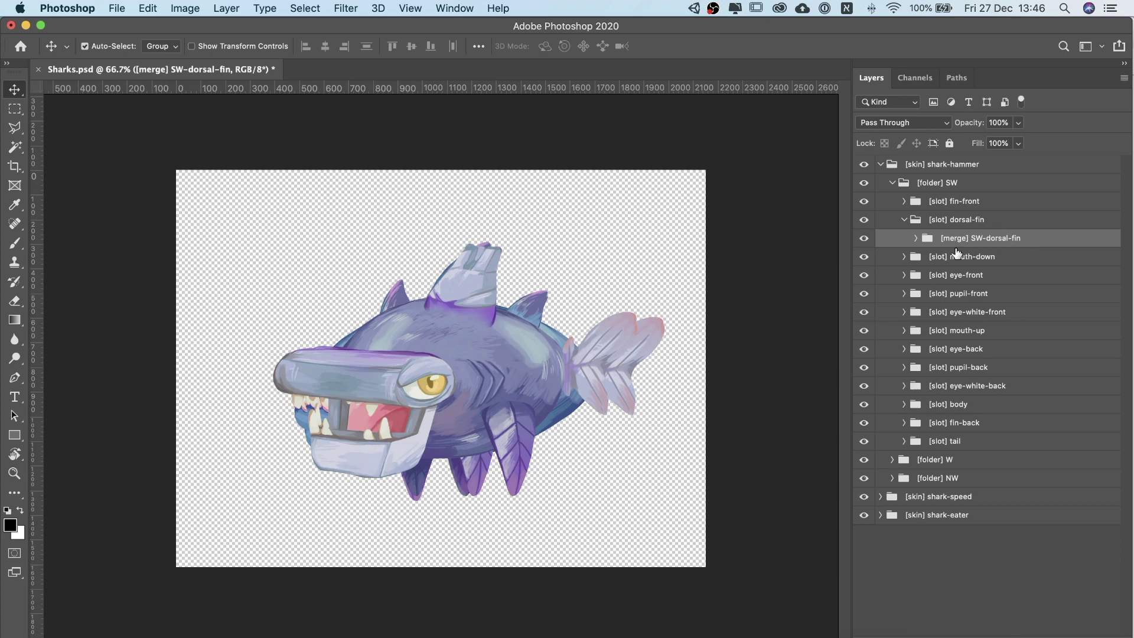
Expand shark-hammer and shark-speed and list the slots in both SW folders
{"action": "left_click", "coordinate": [880, 165]}
{"action": "left_click", "coordinate": [980, 183]}
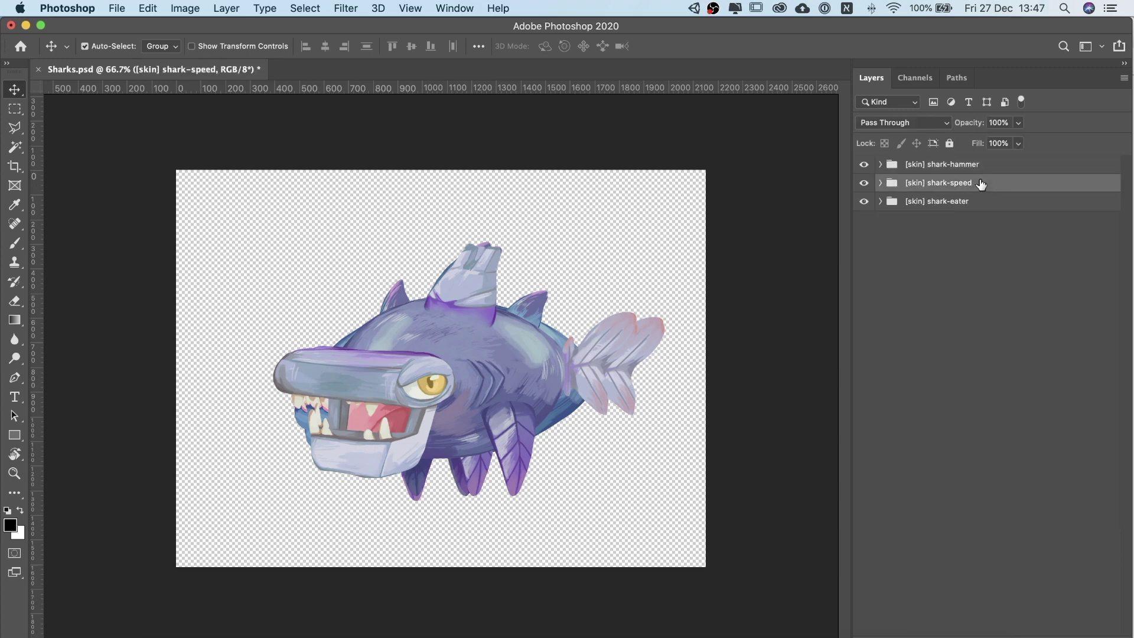
{"action": "left_click", "coordinate": [872, 164]}
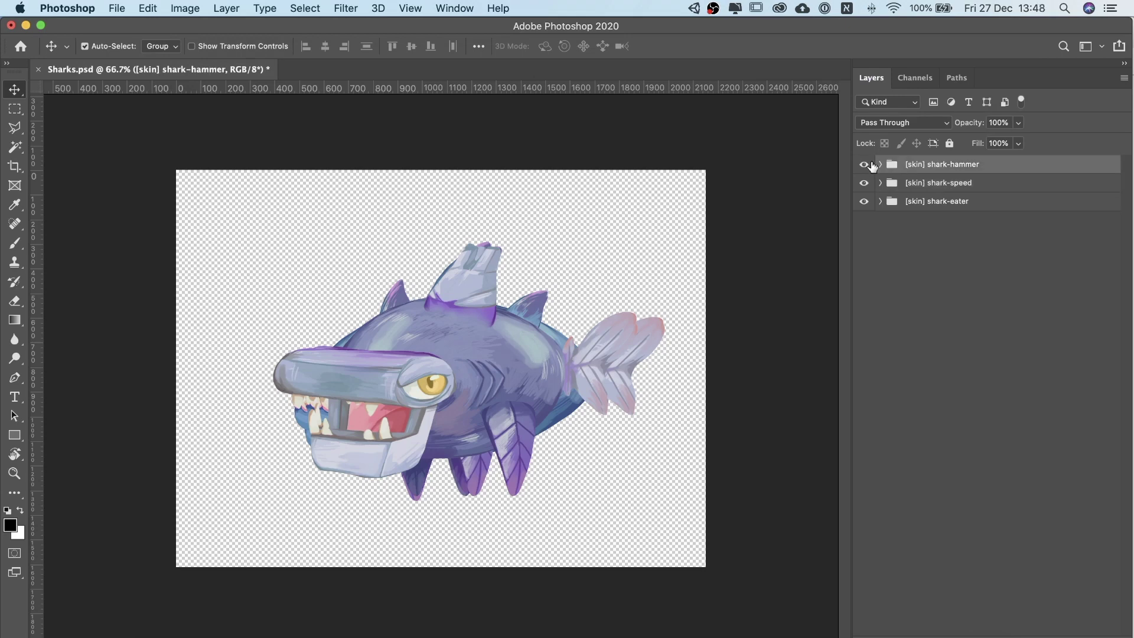
{"action": "left_click", "coordinate": [880, 164]}
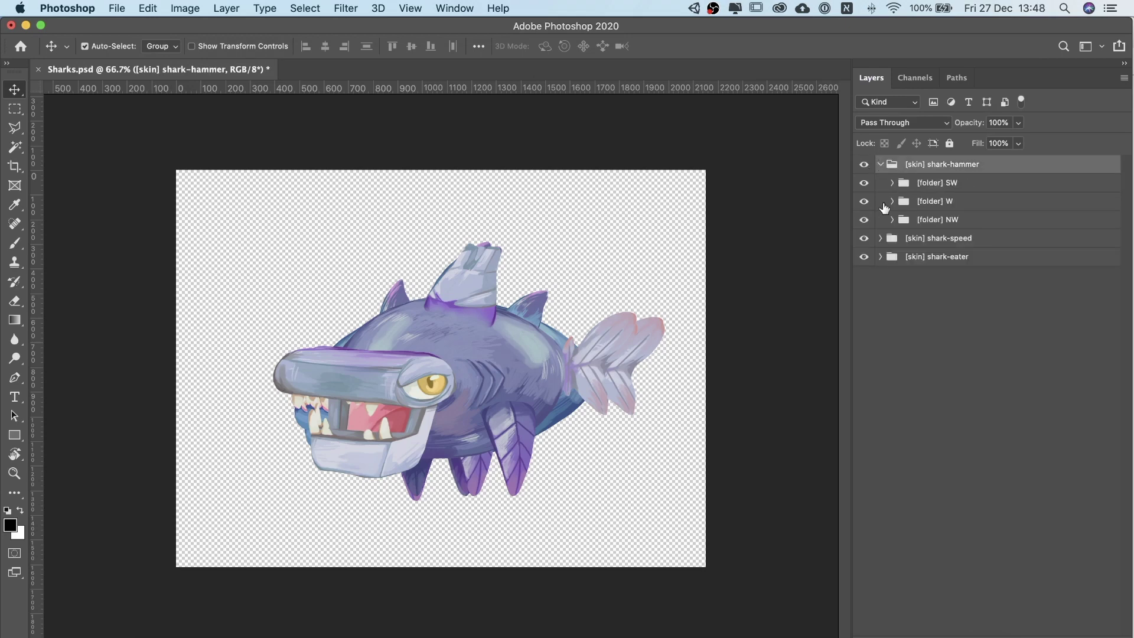
{"action": "left_click", "coordinate": [880, 239]}
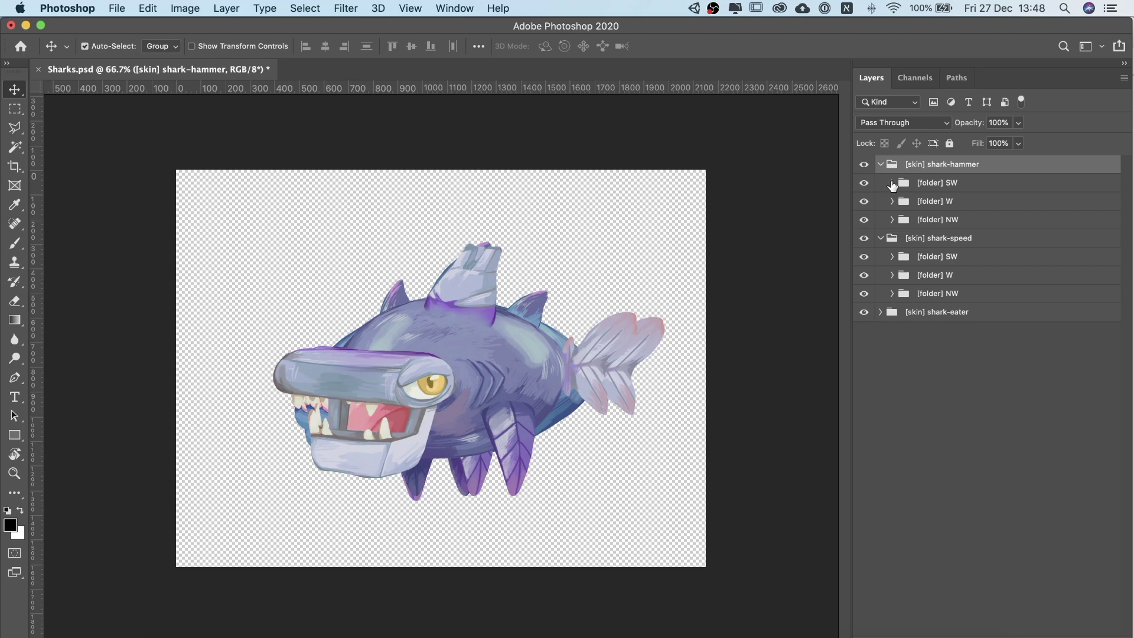
{"action": "left_click", "coordinate": [891, 183]}
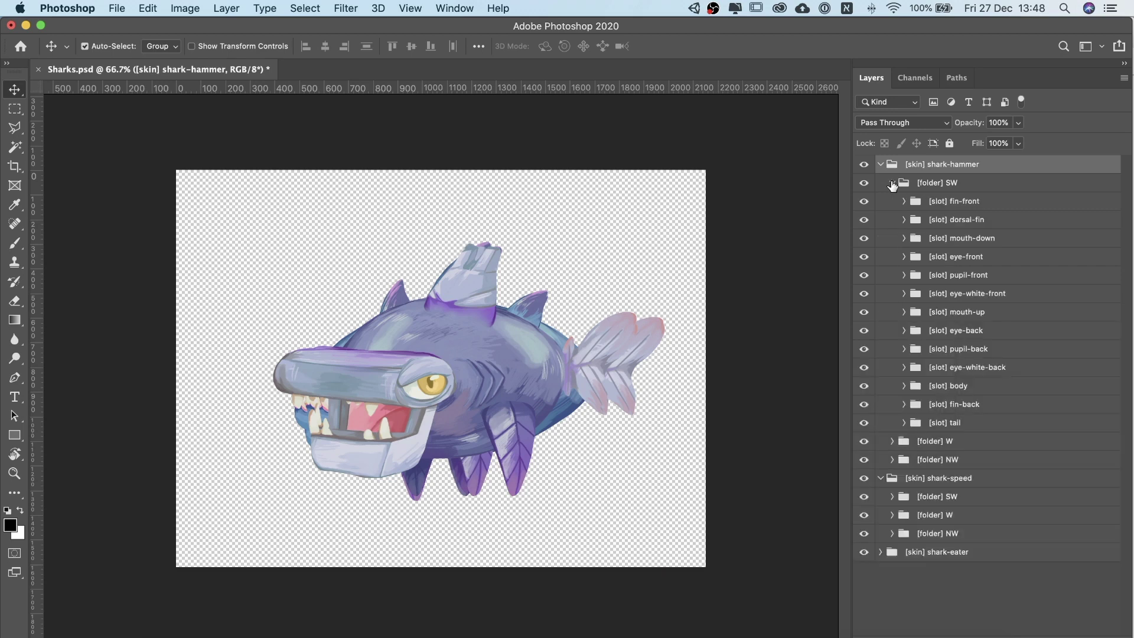
{"action": "left_click", "coordinate": [893, 496]}
Expand both tail slots and compare the shark-hammer and shark-speed SW-tail layers
{"action": "left_click", "coordinate": [945, 424]}
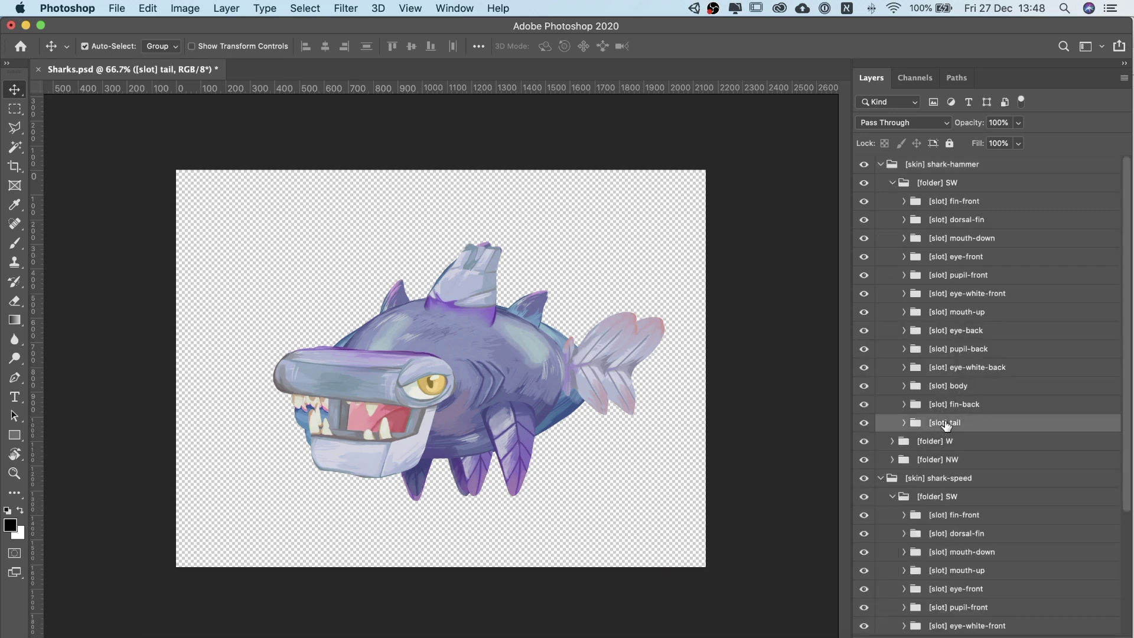
{"action": "left_click", "coordinate": [904, 422]}
{"action": "left_click", "coordinate": [1004, 444]}
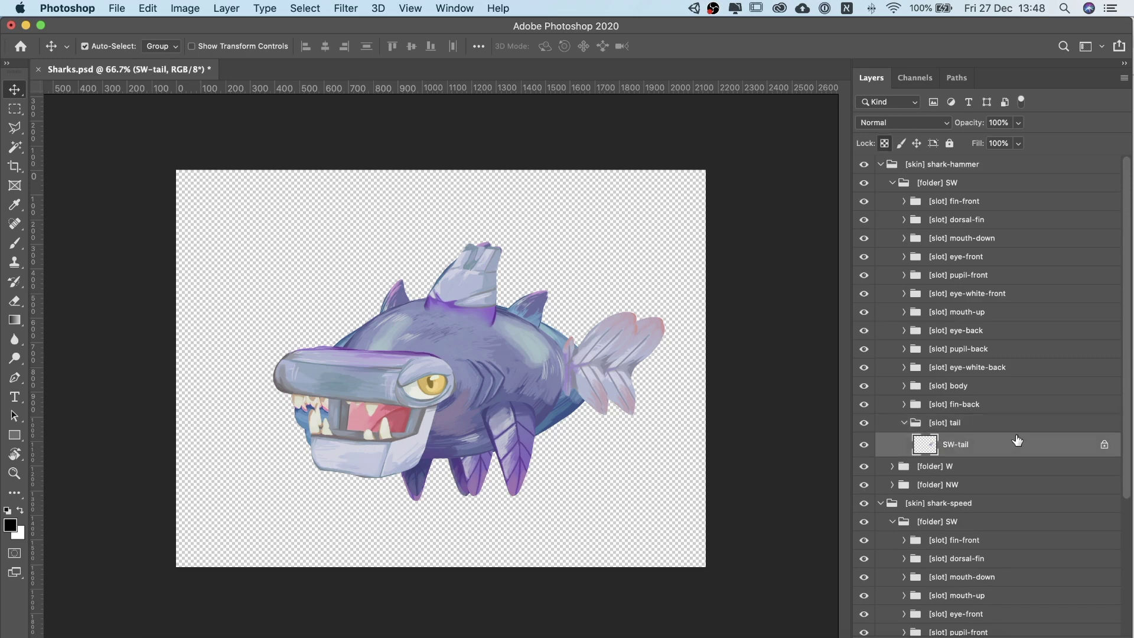
{"action": "scroll", "coordinate": [1025, 438], "scroll_direction": "down", "scroll_amount": 1}
{"action": "scroll", "coordinate": [1026, 439], "scroll_direction": "down", "scroll_amount": 10}
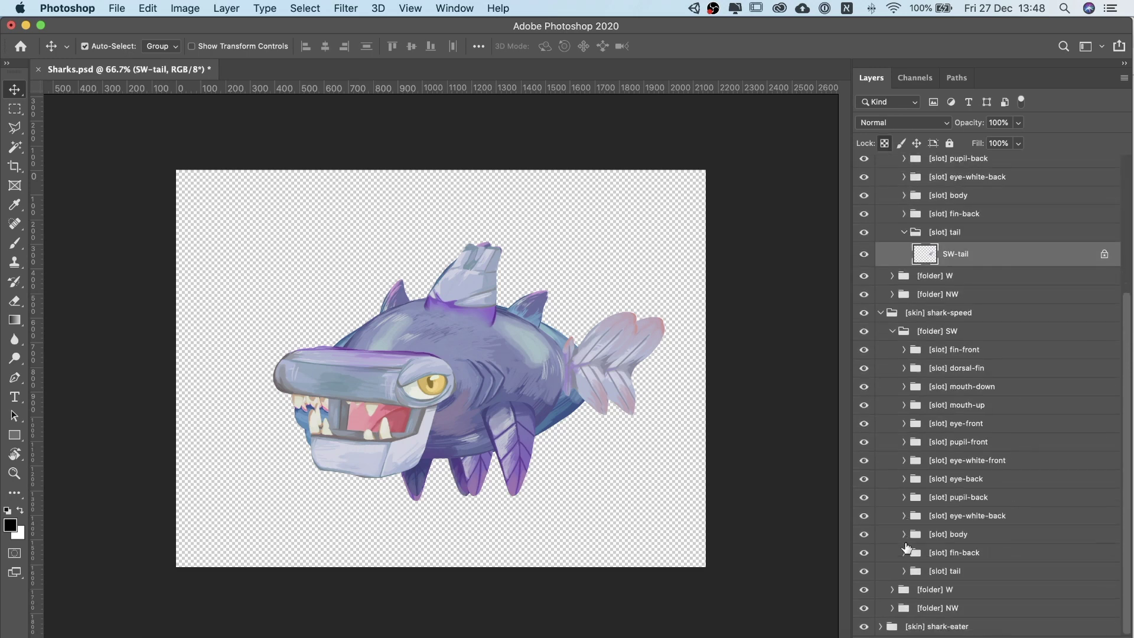
{"action": "left_click", "coordinate": [903, 577]}
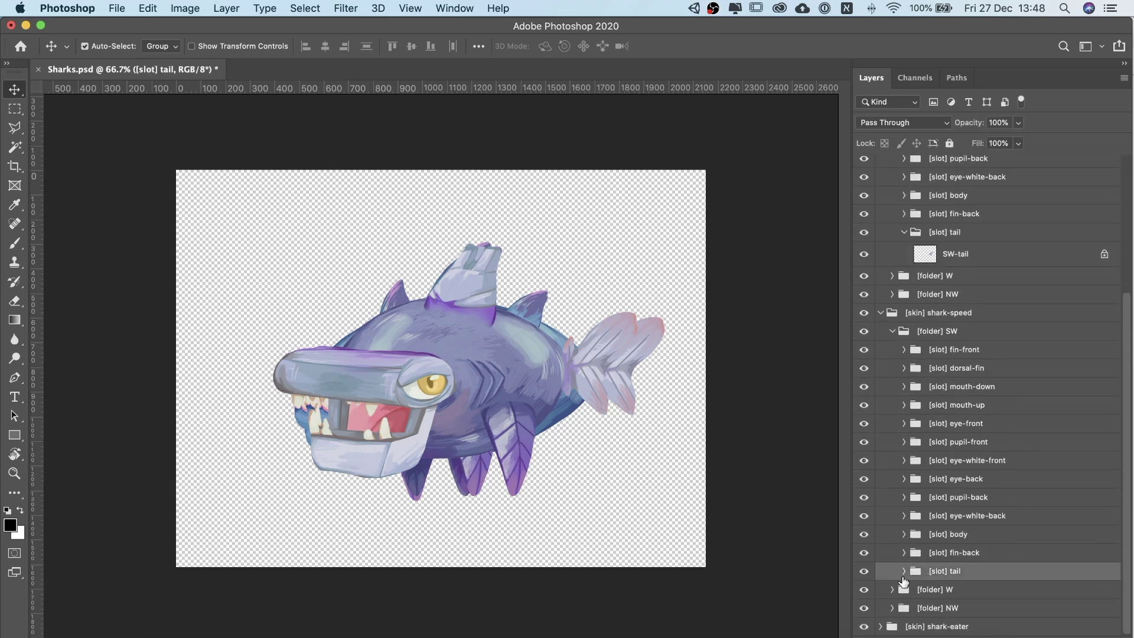
{"action": "left_click", "coordinate": [905, 573]}
{"action": "left_click", "coordinate": [969, 567]}
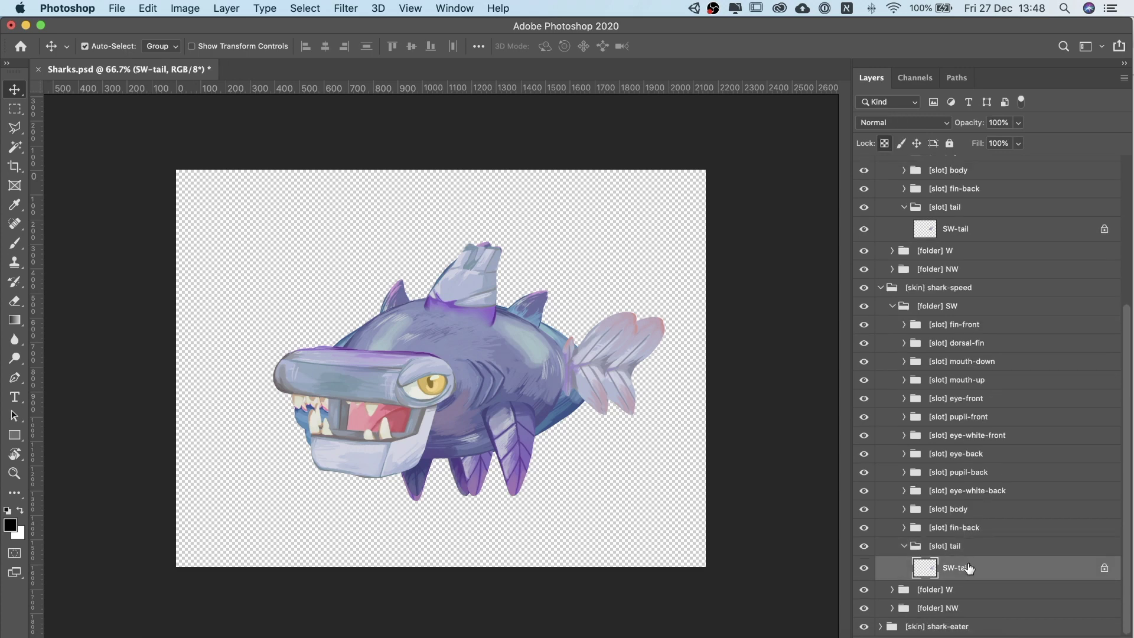
{"action": "left_click", "coordinate": [1004, 230]}
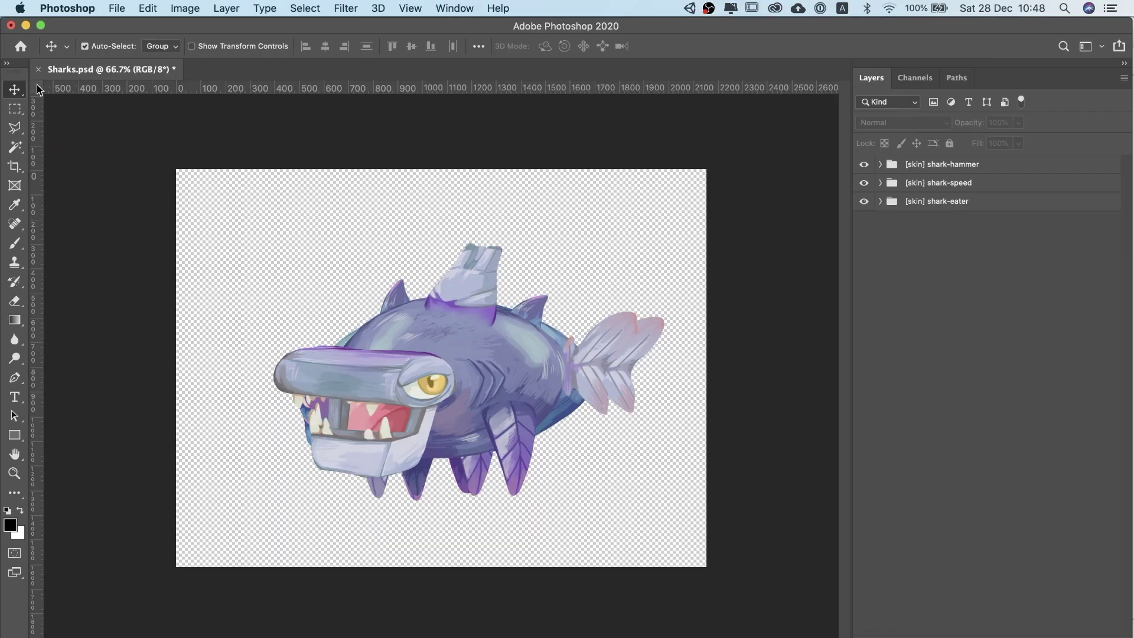
Move the ruler zero point onto the hammerhead's lower middle on the canvas
{"action": "left_click_drag", "start_coordinate": [37, 87], "coordinate": [460, 458]}
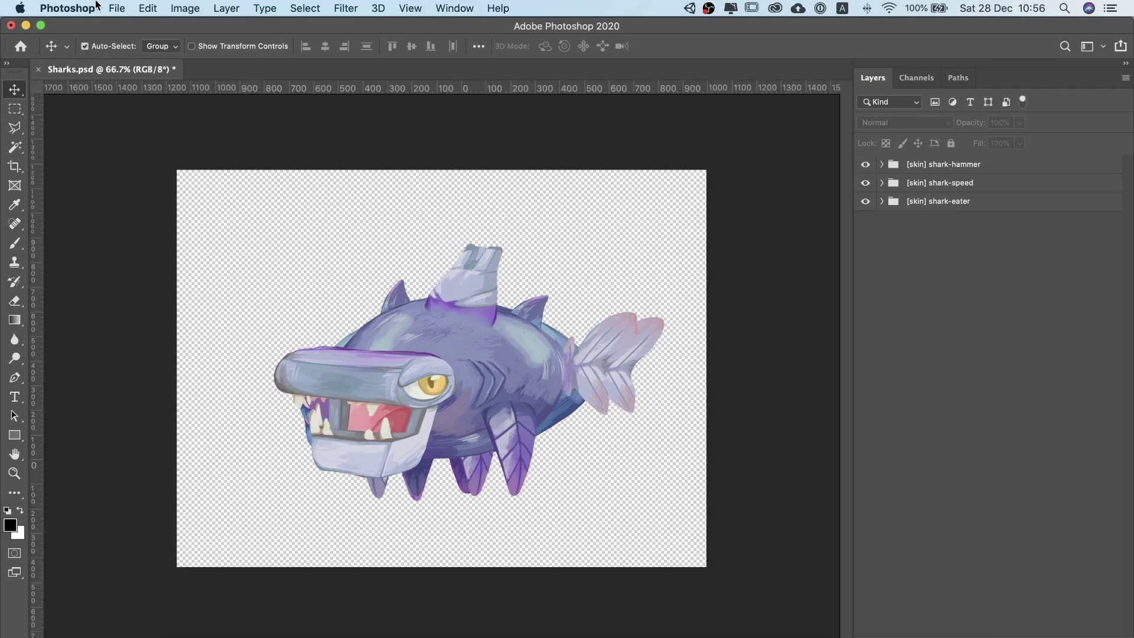
Run File > Scripts > PhotoshopToSpine with Write Spine JSON, Trim whitespace and ./images/
{"action": "left_click", "coordinate": [110, 7]}
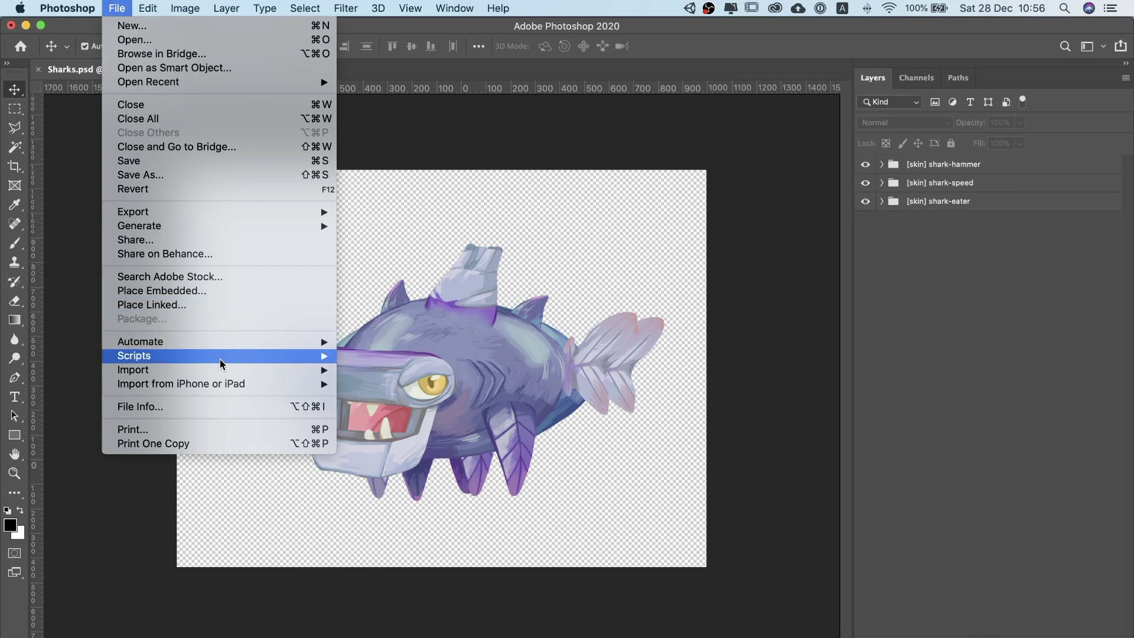
{"action": "mouse_move", "coordinate": [219, 357]}
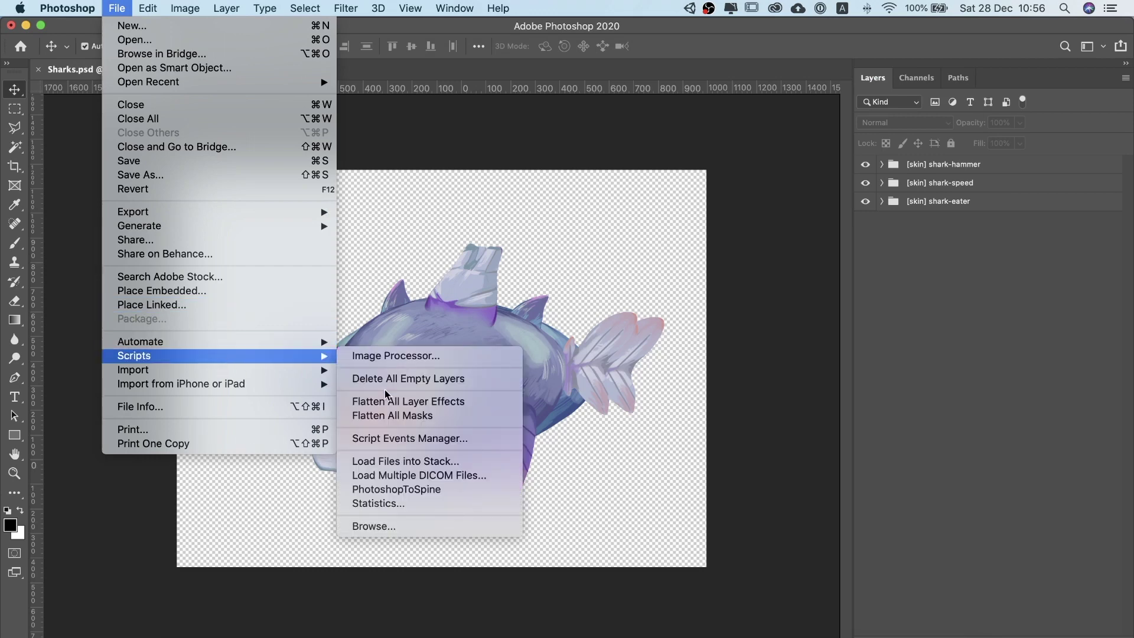
{"action": "left_click", "coordinate": [427, 490]}
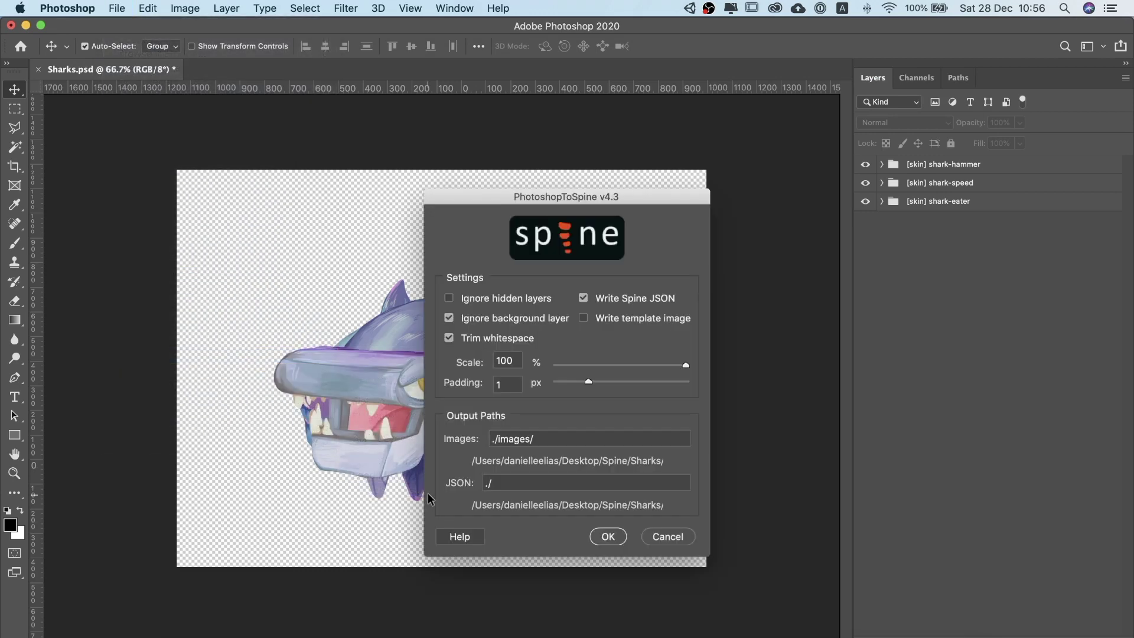
{"action": "left_click", "coordinate": [608, 536]}
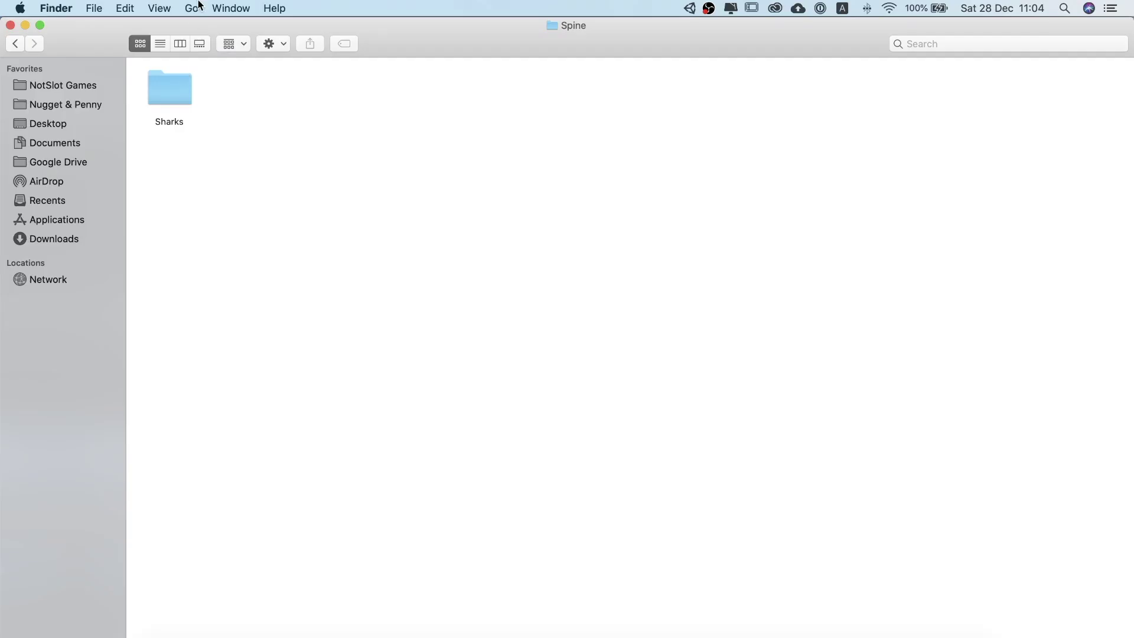
Open the Sharks export folder and select the exported Sharks.json
{"action": "left_click", "coordinate": [171, 96]}
{"action": "double_click", "coordinate": [173, 97]}
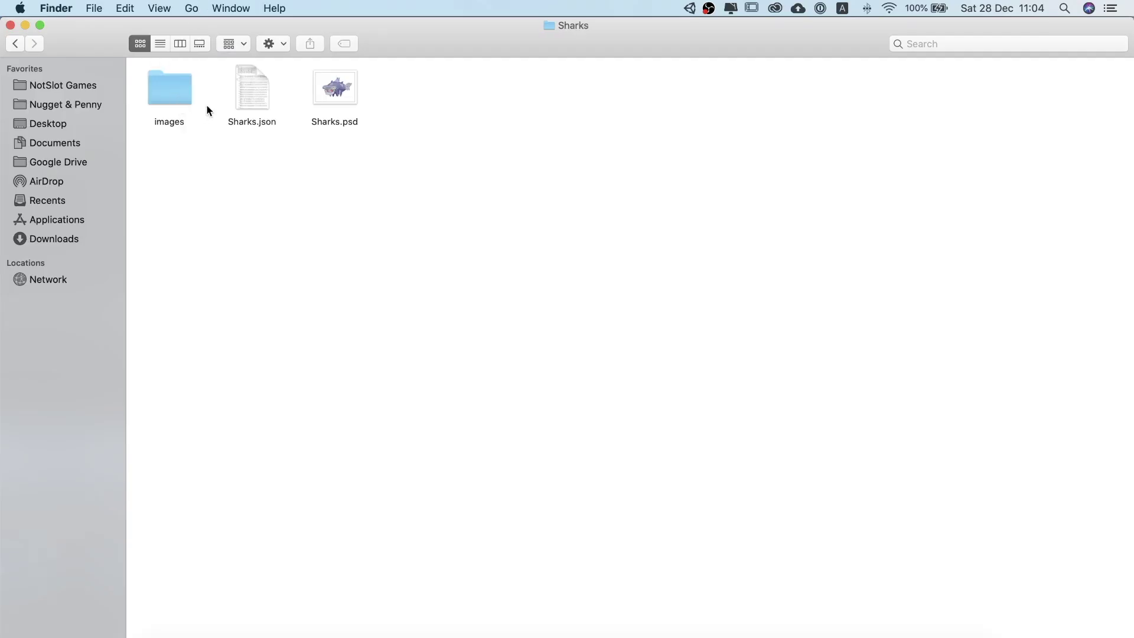
{"action": "left_click", "coordinate": [265, 109]}
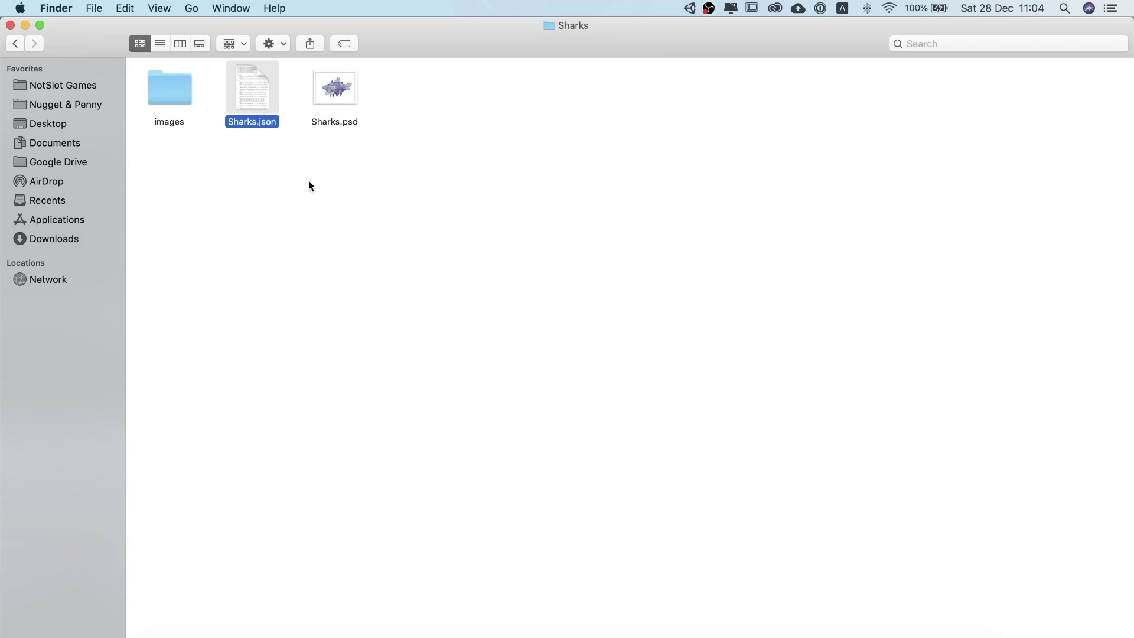
Browse images > shark-eater, look over the NW, SW and W folders, and open W
{"action": "double_click", "coordinate": [174, 97]}
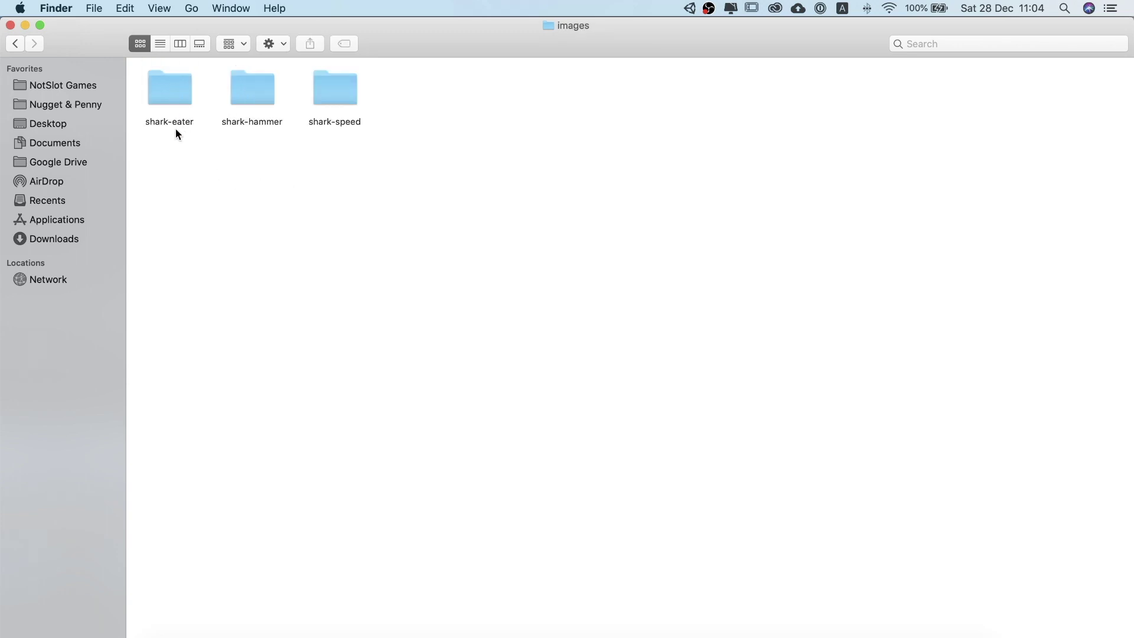
{"action": "double_click", "coordinate": [176, 129]}
{"action": "left_click", "coordinate": [182, 89]}
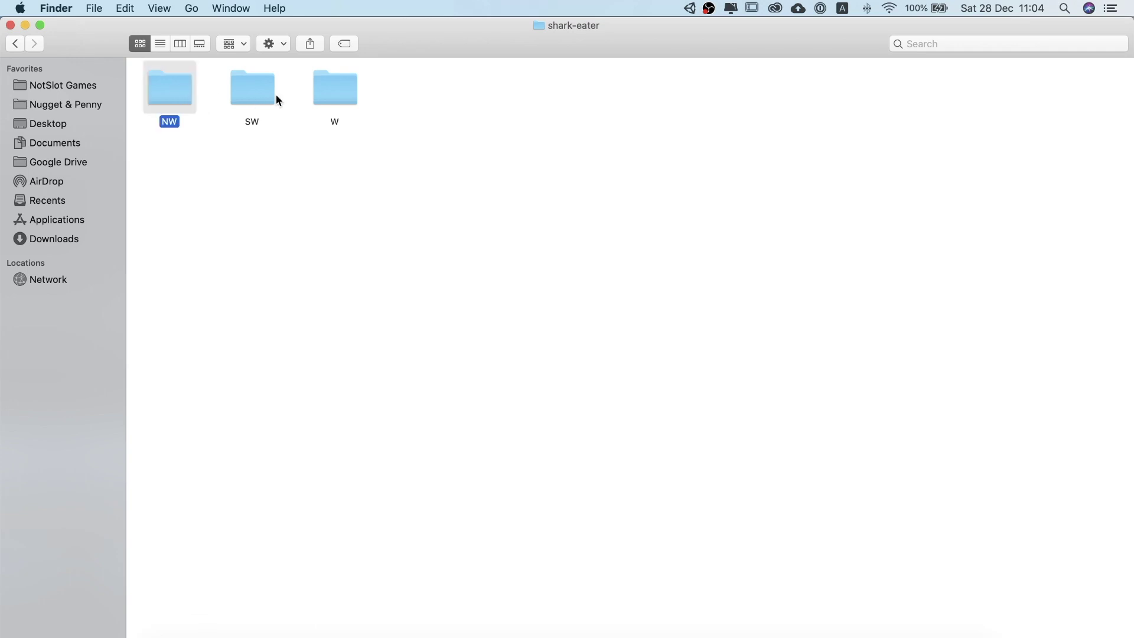
{"action": "left_click", "coordinate": [275, 95]}
{"action": "left_click", "coordinate": [269, 94]}
{"action": "left_click", "coordinate": [338, 89]}
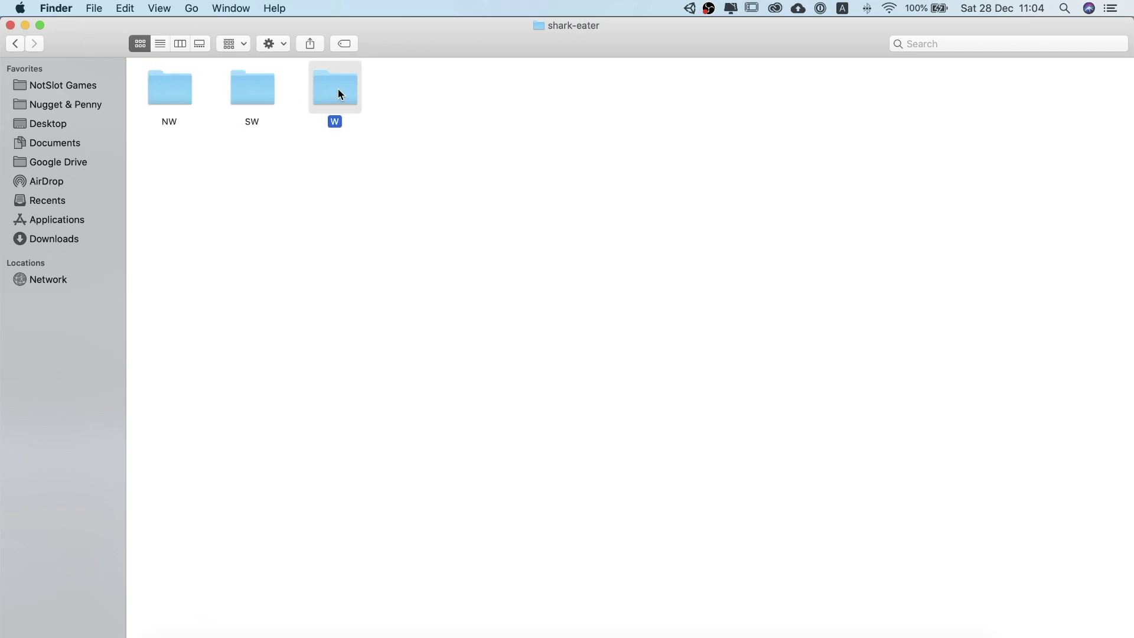
{"action": "double_click", "coordinate": [338, 89]}
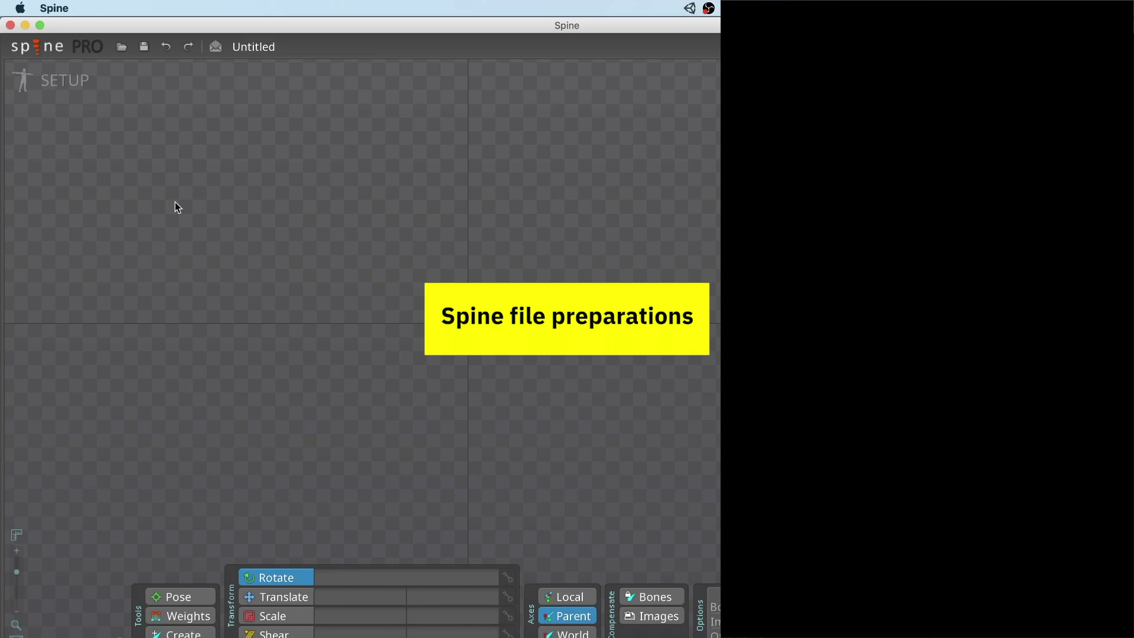
Import the Sharks skeleton data into Spine as a new project
{"action": "left_click", "coordinate": [34, 50]}
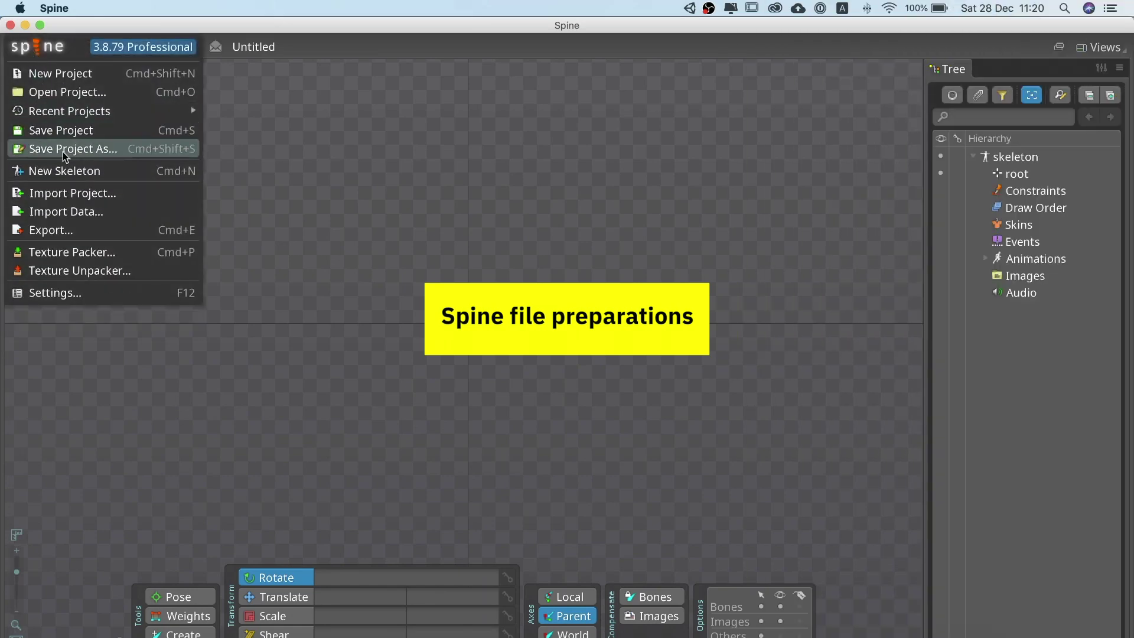
{"action": "left_click", "coordinate": [81, 211]}
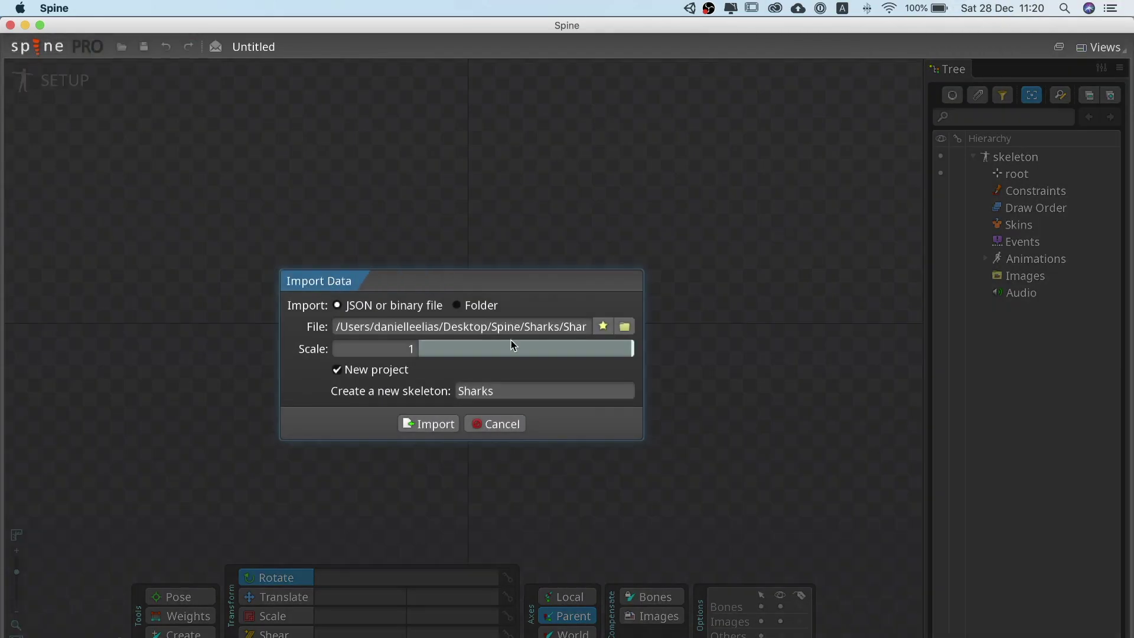
{"action": "left_click", "coordinate": [435, 427]}
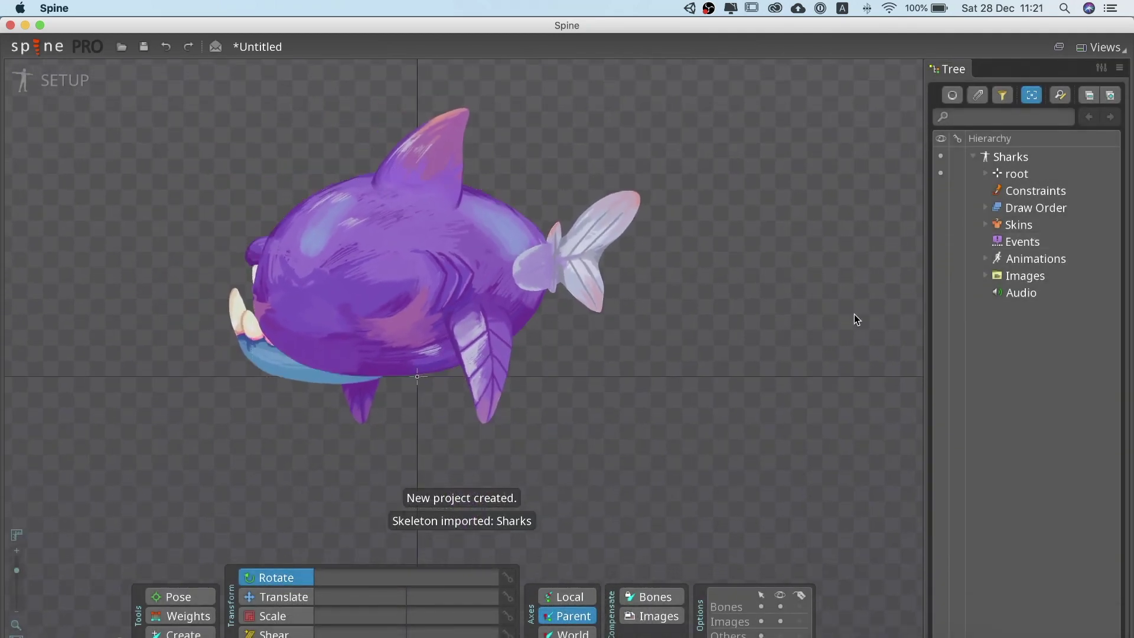
Move the tail slot below body in the draw order so the face shows
{"action": "left_click", "coordinate": [985, 206]}
{"action": "left_click", "coordinate": [1093, 275]}
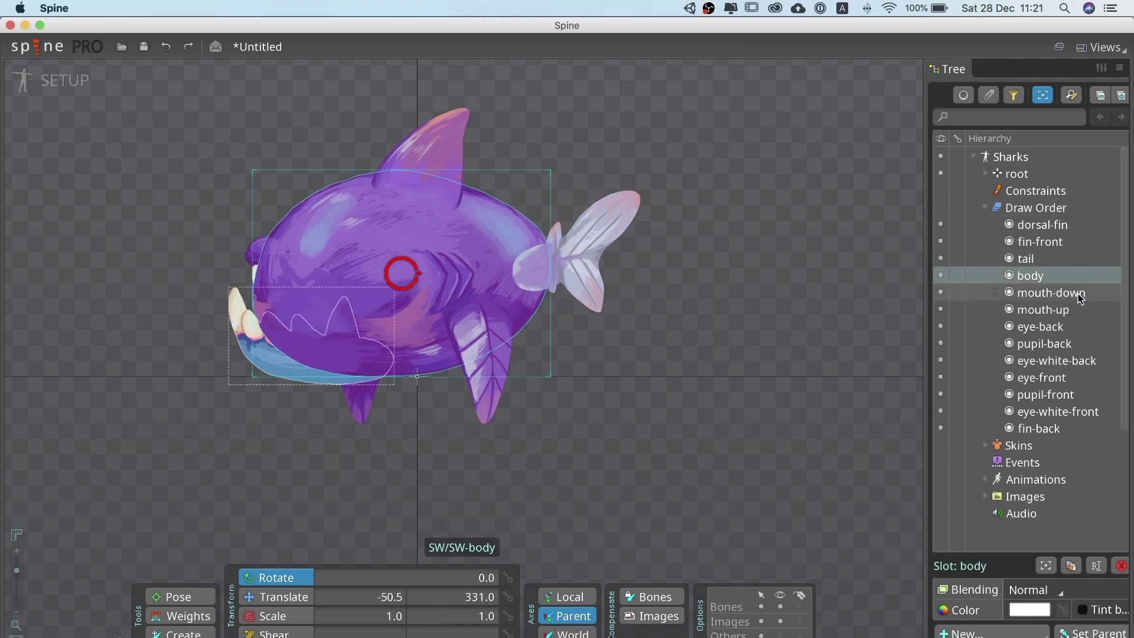
{"action": "mouse_move", "coordinate": [1048, 260]}
{"action": "left_mouse_down"}
{"action": "mouse_move", "coordinate": [1032, 274]}
{"action": "mouse_move", "coordinate": [1044, 420]}
{"action": "left_mouse_up"}
{"action": "left_click", "coordinate": [1030, 260], "text": "shift"}
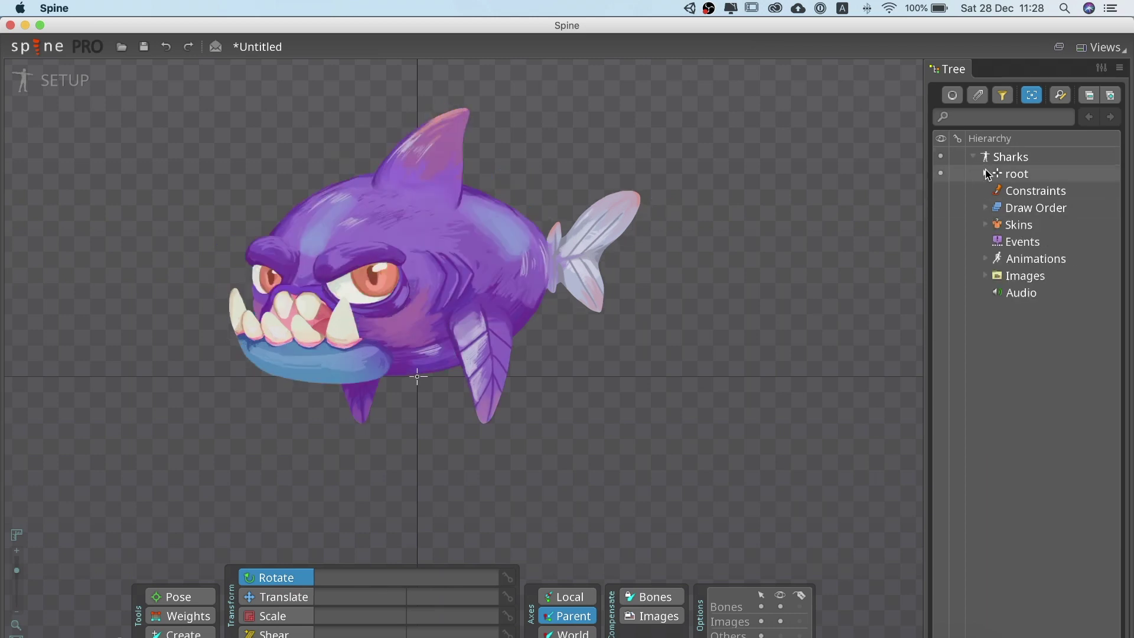
Widen the Tree and expand mouth-down's SW, NW and W attachments to show their images
{"action": "left_click", "coordinate": [985, 173]}
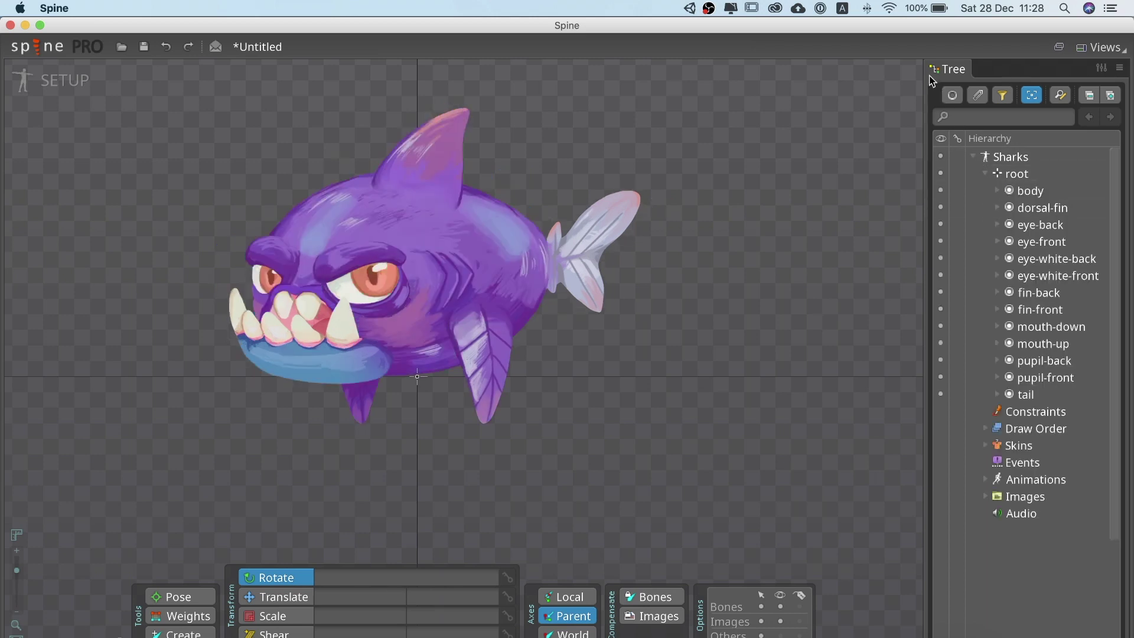
{"action": "left_click_drag", "start_coordinate": [922, 69], "coordinate": [765, 69]}
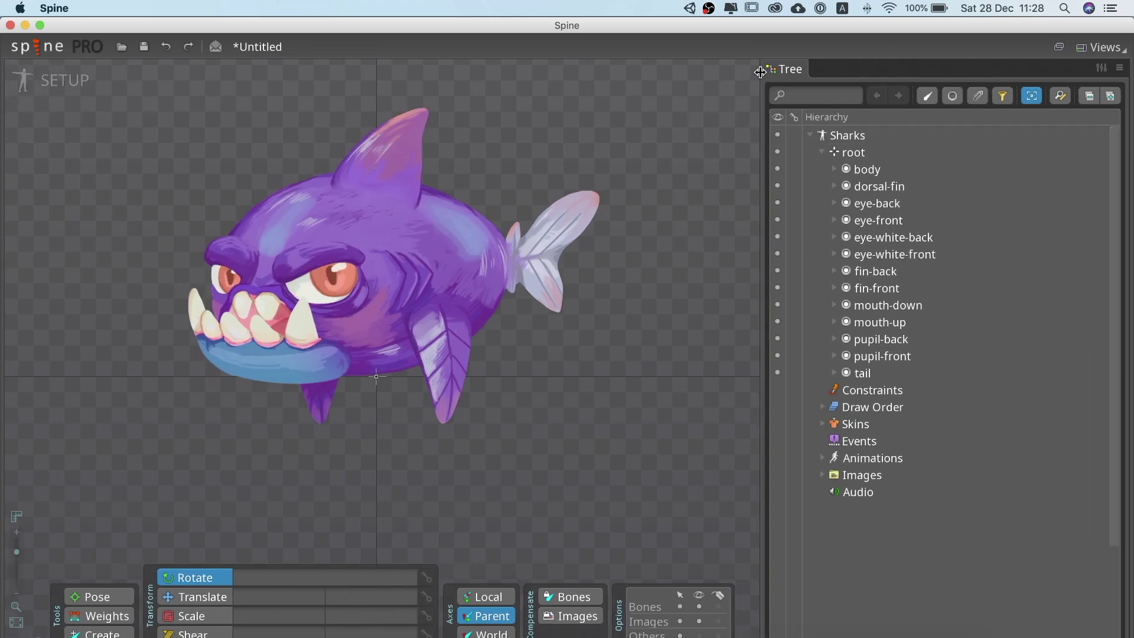
{"action": "left_click", "coordinate": [860, 307]}
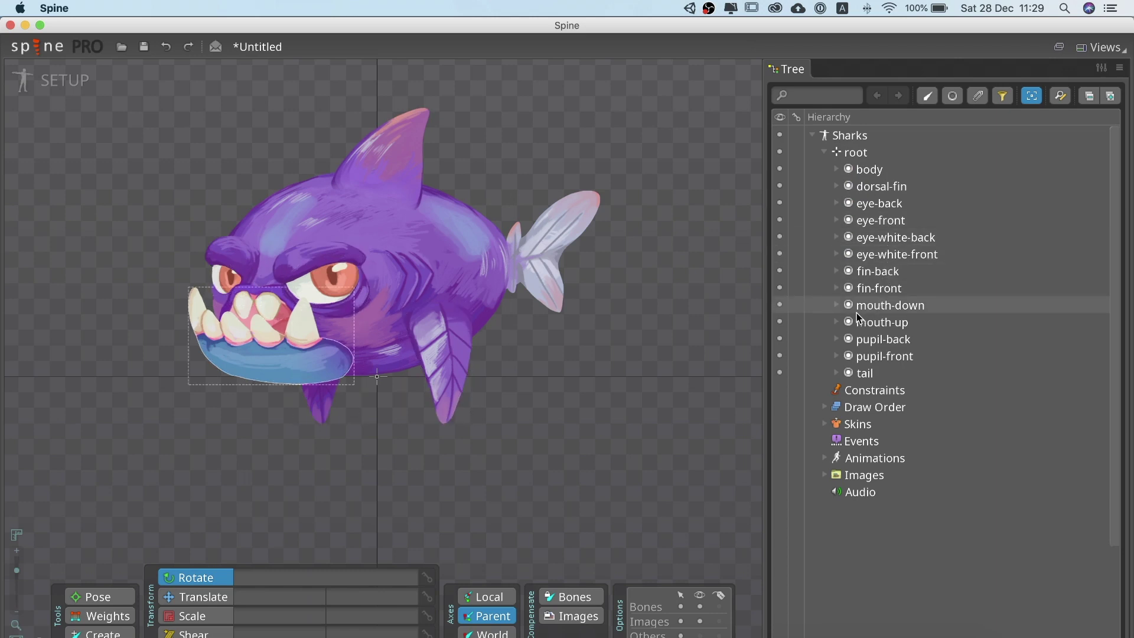
{"action": "left_click", "coordinate": [838, 305]}
{"action": "left_click", "coordinate": [814, 339]}
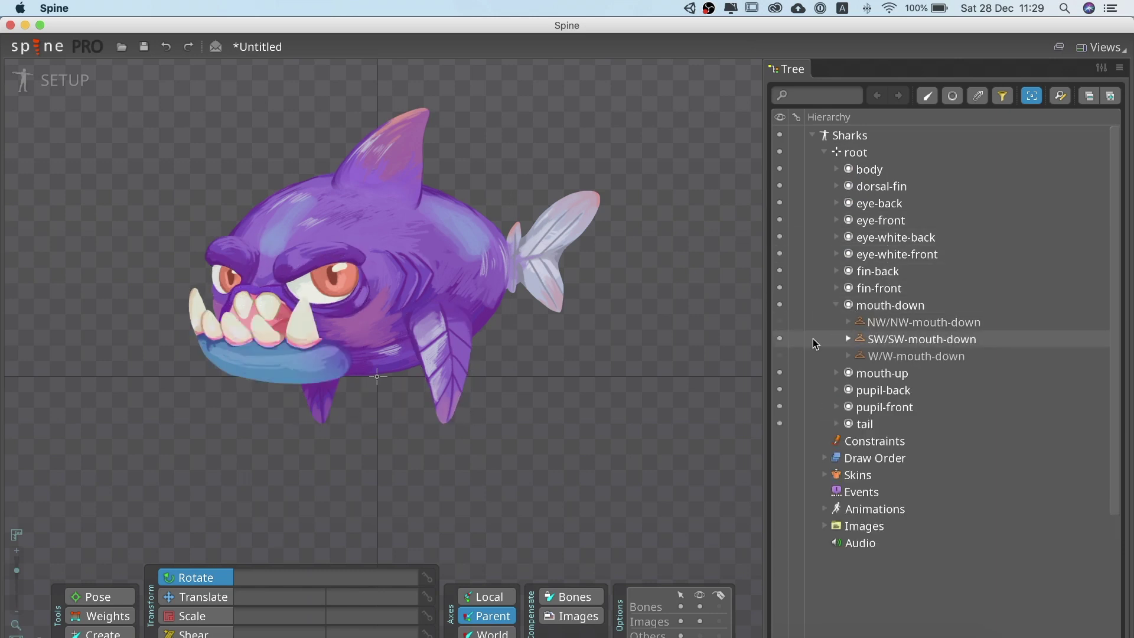
{"action": "left_click", "coordinate": [848, 339]}
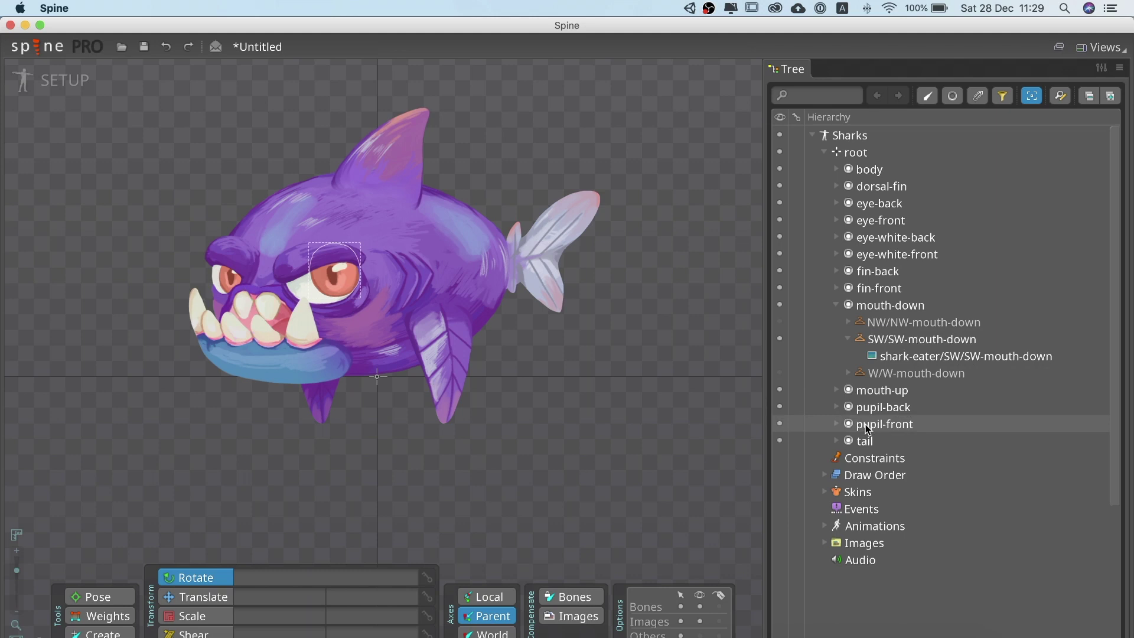
{"action": "left_click", "coordinate": [854, 324]}
{"action": "left_click", "coordinate": [848, 322]}
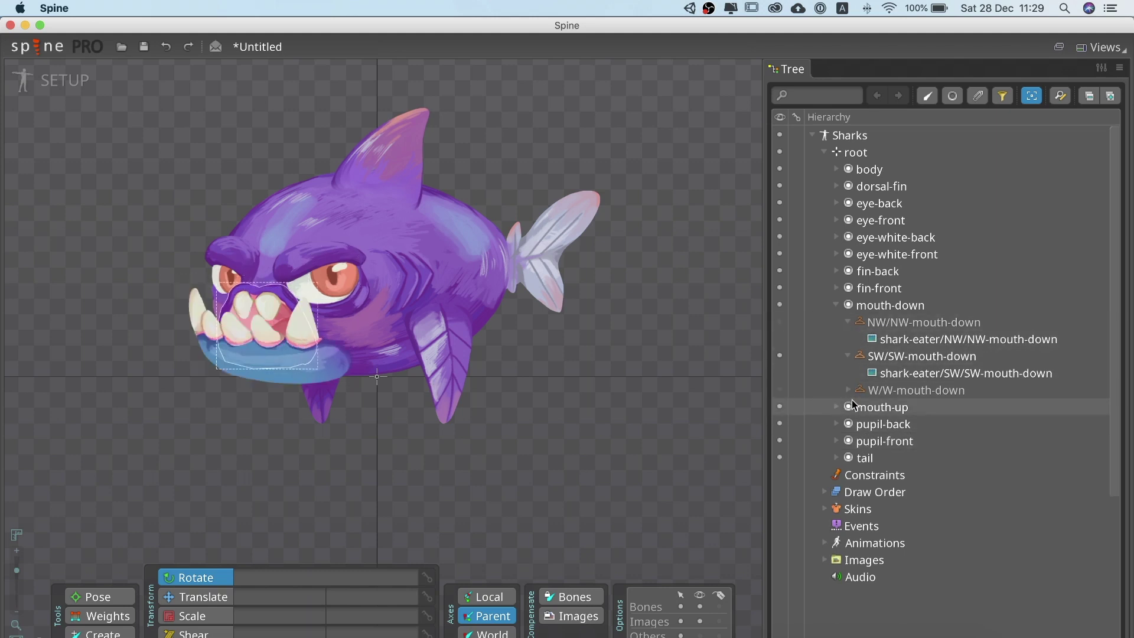
{"action": "left_click", "coordinate": [848, 390]}
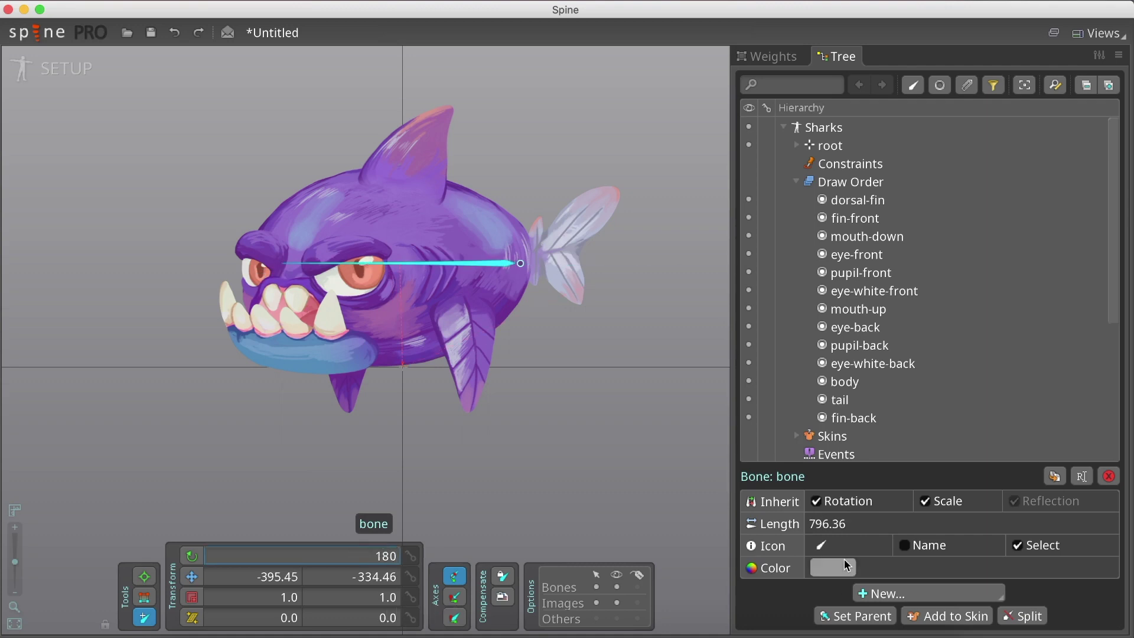
Split the body bone in two and rename the first bone body-down
{"action": "left_click", "coordinate": [1023, 616]}
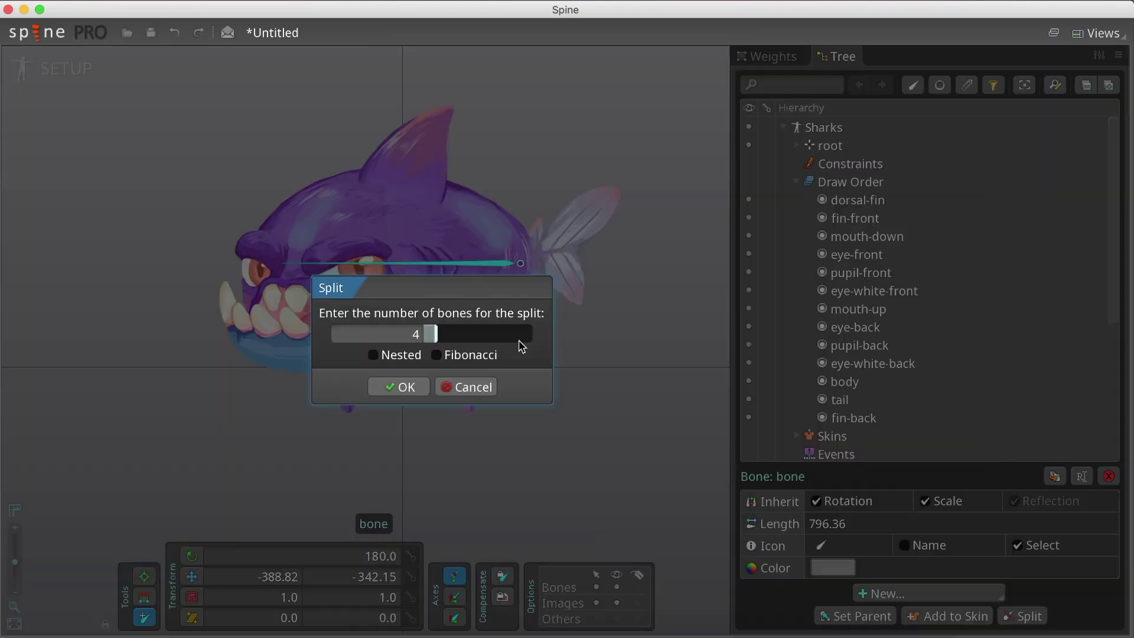
{"action": "left_click", "coordinate": [399, 387]}
{"action": "left_click", "coordinate": [796, 145]}
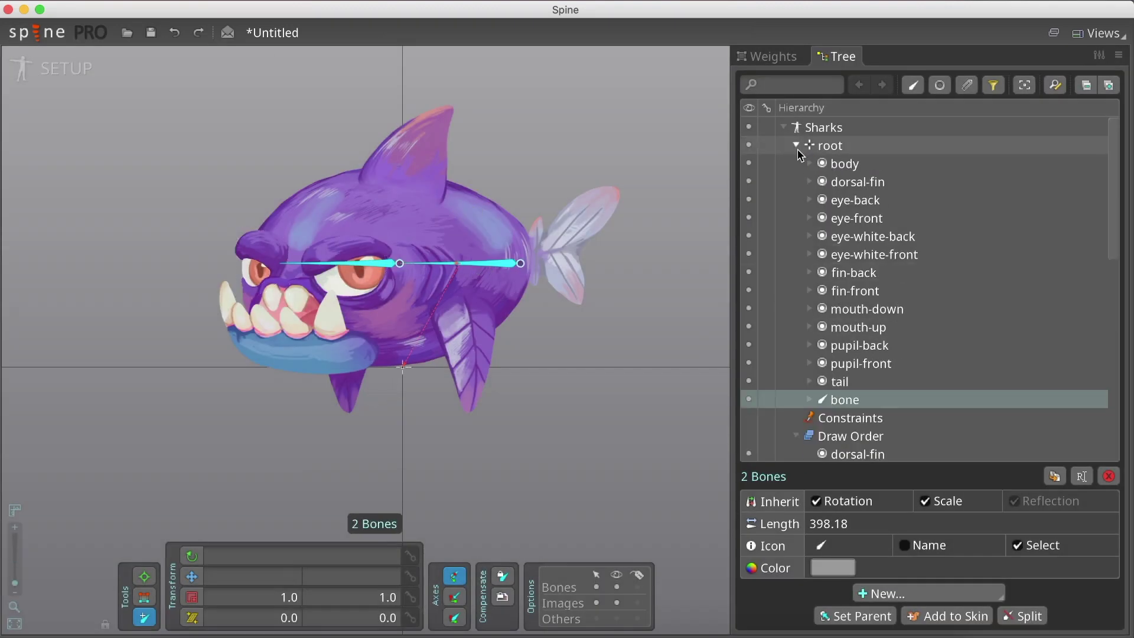
{"action": "key", "text": "F2"}
{"action": "type", "text": "body-down"}
{"action": "key", "text": "Return"}
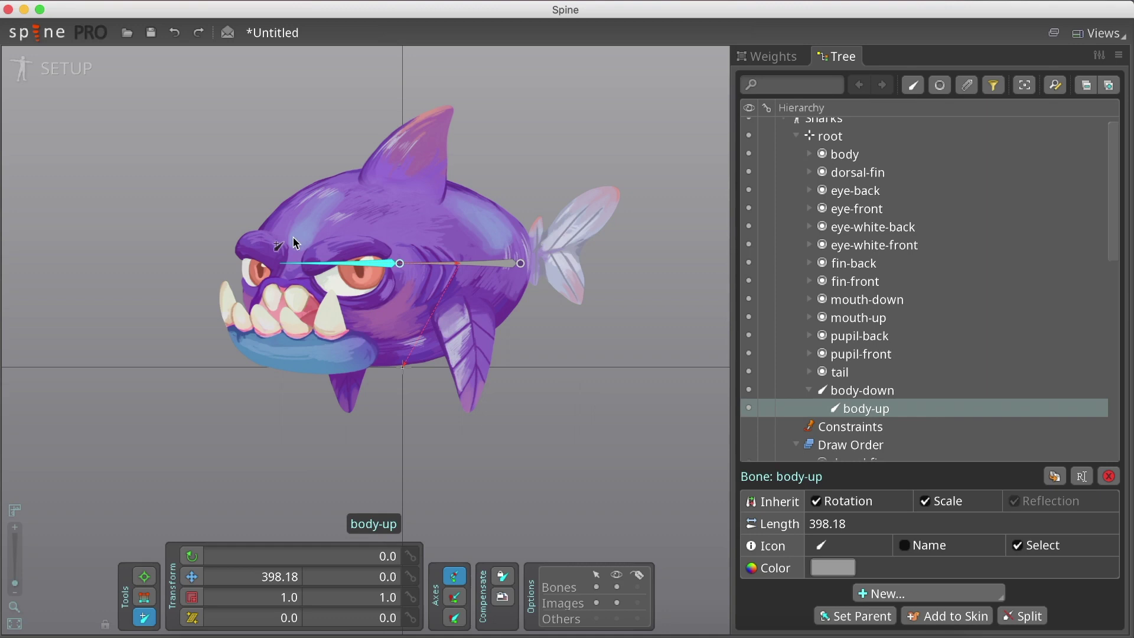
Add a face-control bone under body-up and move it onto the shark's eye
{"action": "left_click", "coordinate": [296, 243]}
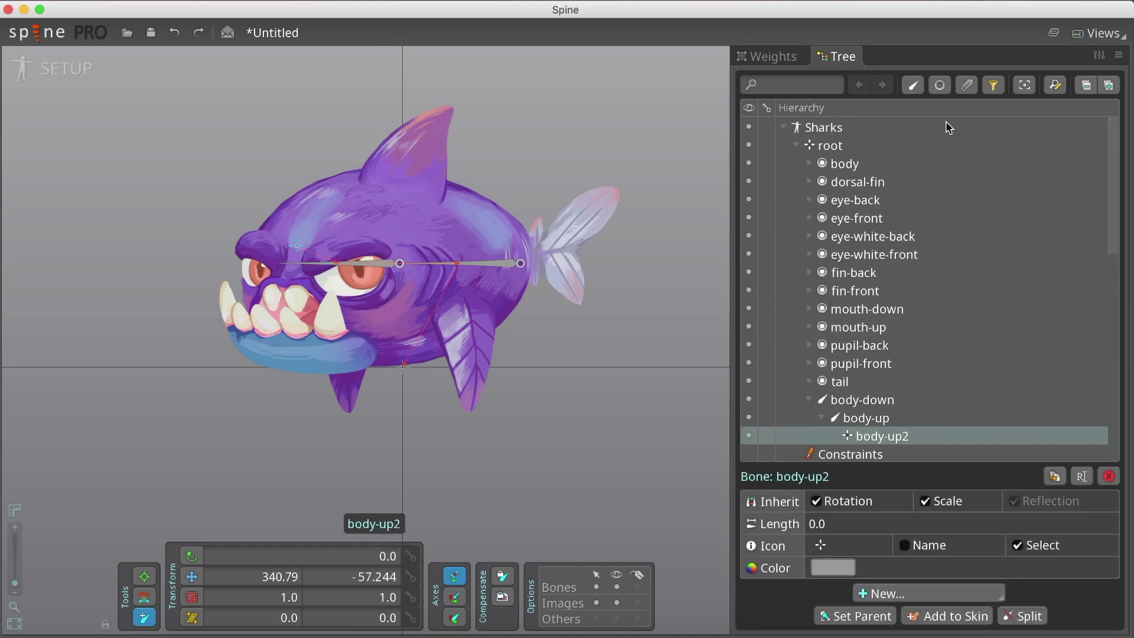
{"action": "key", "text": "F2"}
{"action": "type", "text": "face-control"}
{"action": "key", "text": "Return"}
{"action": "key", "text": "v"}
{"action": "left_click_drag", "start_coordinate": [298, 246], "coordinate": [286, 250]}
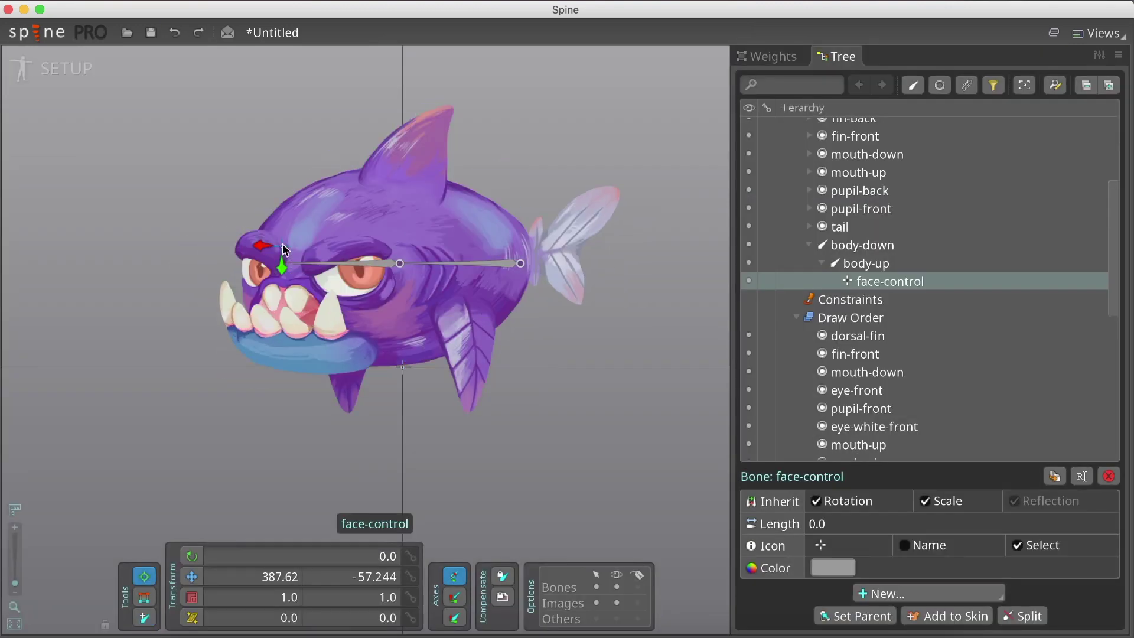
Draw new bones at the dorsal fin and from the lip, then reposition the mouth-down bone
{"action": "left_click", "coordinate": [313, 263]}
{"action": "key", "text": "c"}
{"action": "left_click_drag", "start_coordinate": [397, 196], "coordinate": [424, 134]}
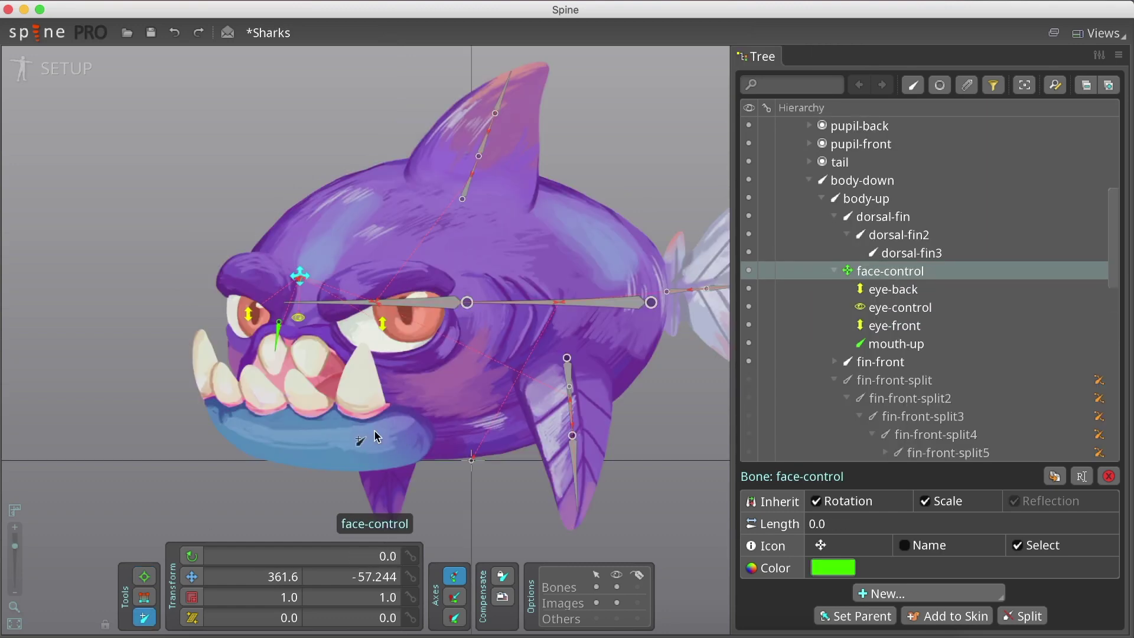
{"action": "left_click_drag", "start_coordinate": [400, 433], "coordinate": [240, 433]}
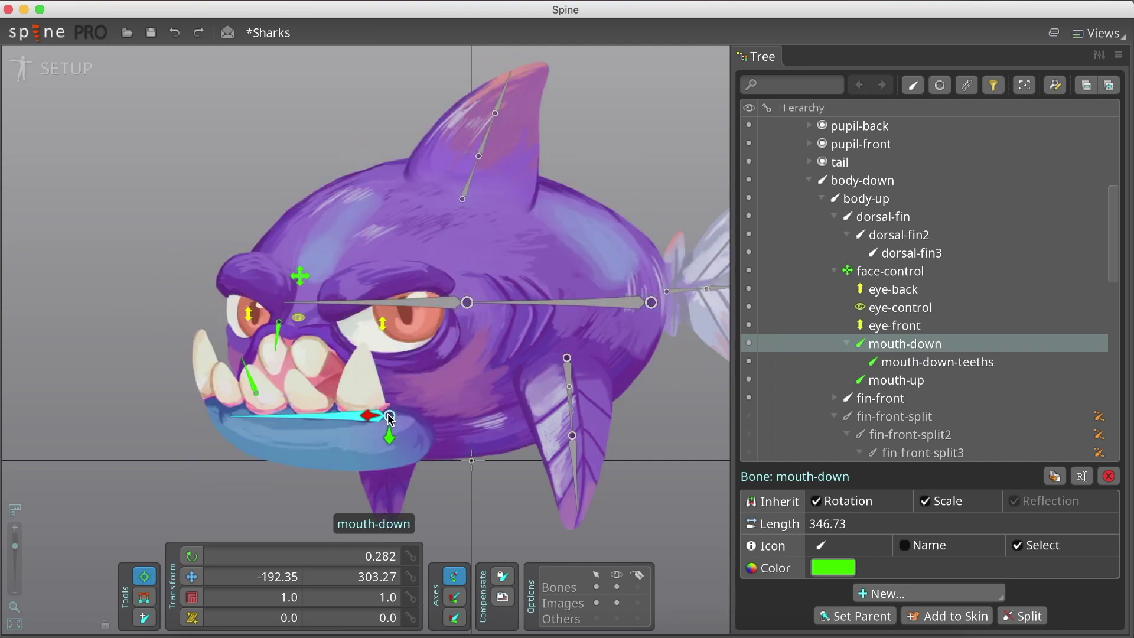
{"action": "left_click_drag", "start_coordinate": [389, 418], "coordinate": [372, 428]}
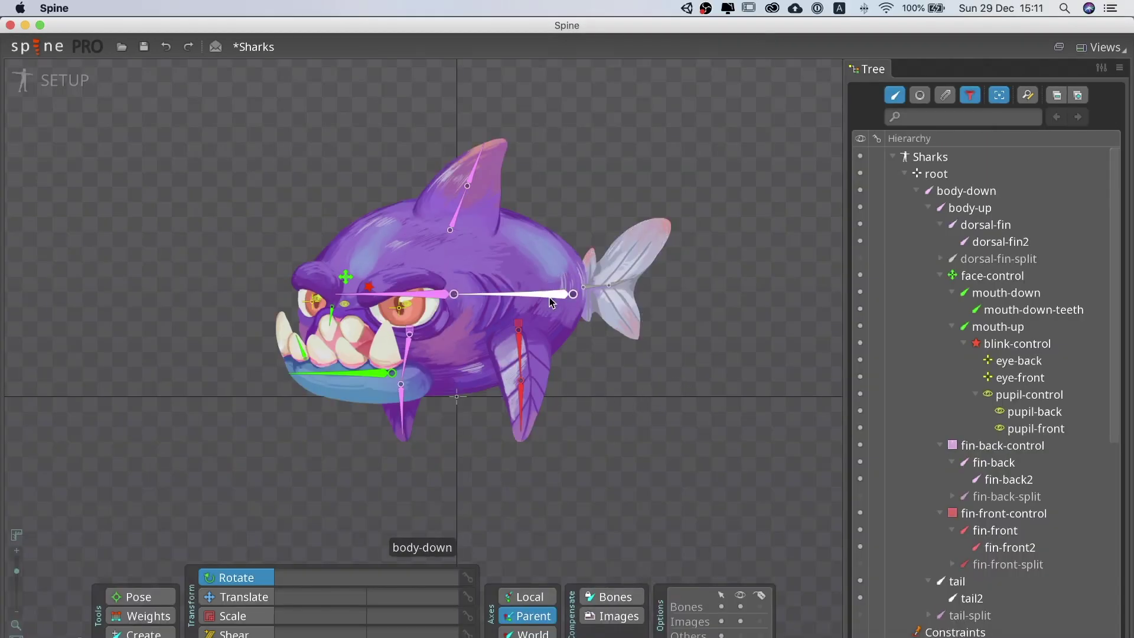
{"action": "left_click", "coordinate": [550, 300]}
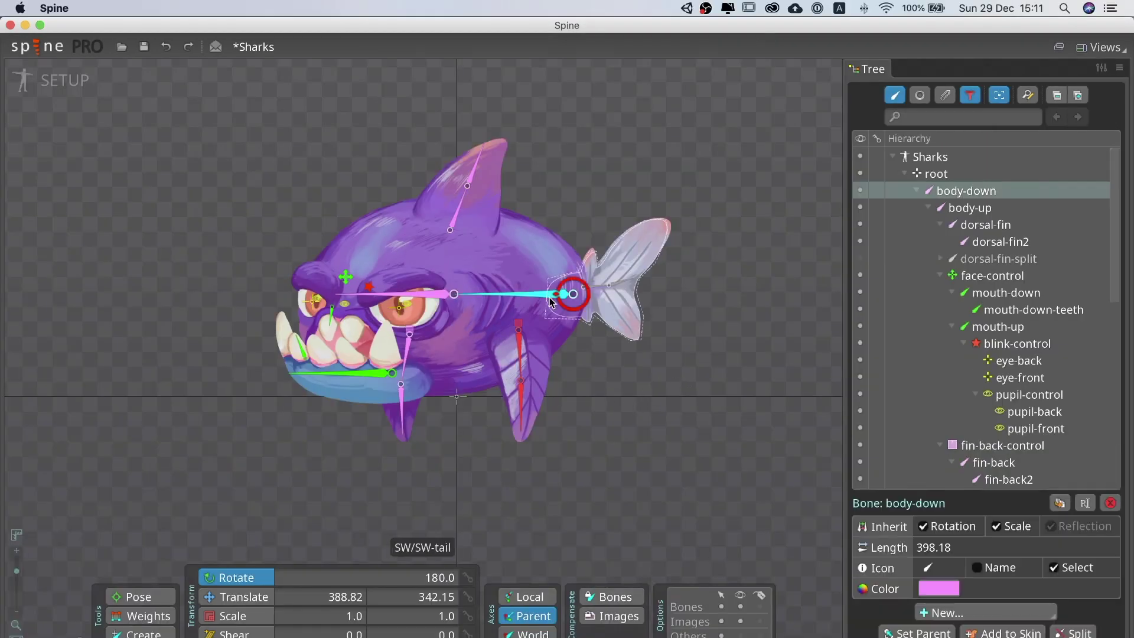
{"action": "left_click", "coordinate": [436, 297]}
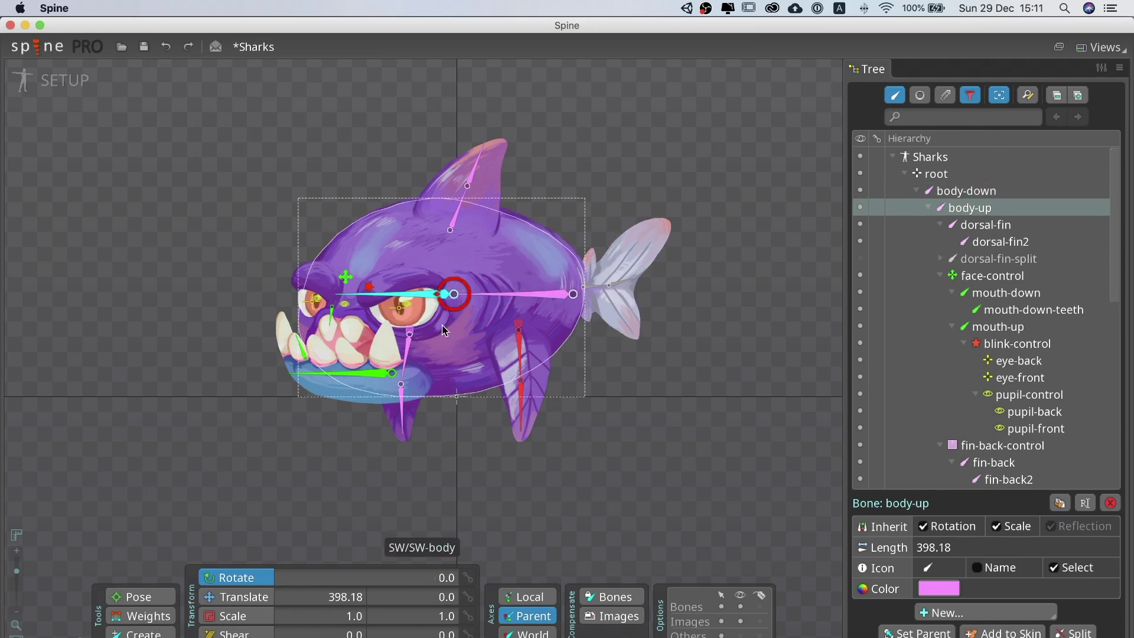
{"action": "left_click", "coordinate": [465, 191]}
{"action": "left_click", "coordinate": [521, 378]}
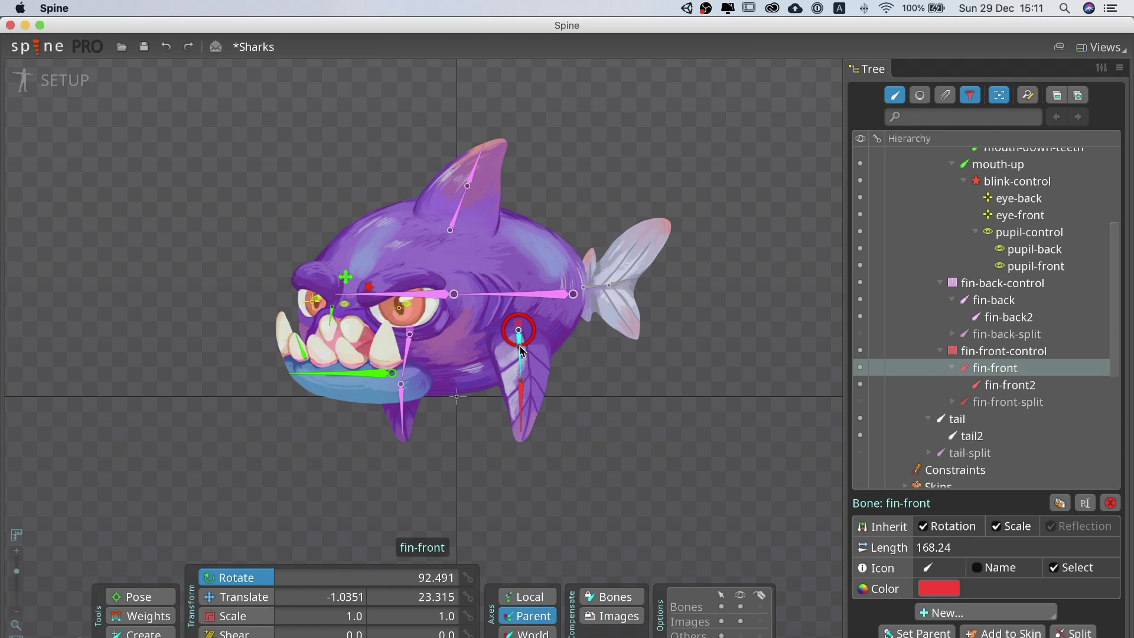
{"action": "left_click", "coordinate": [405, 378]}
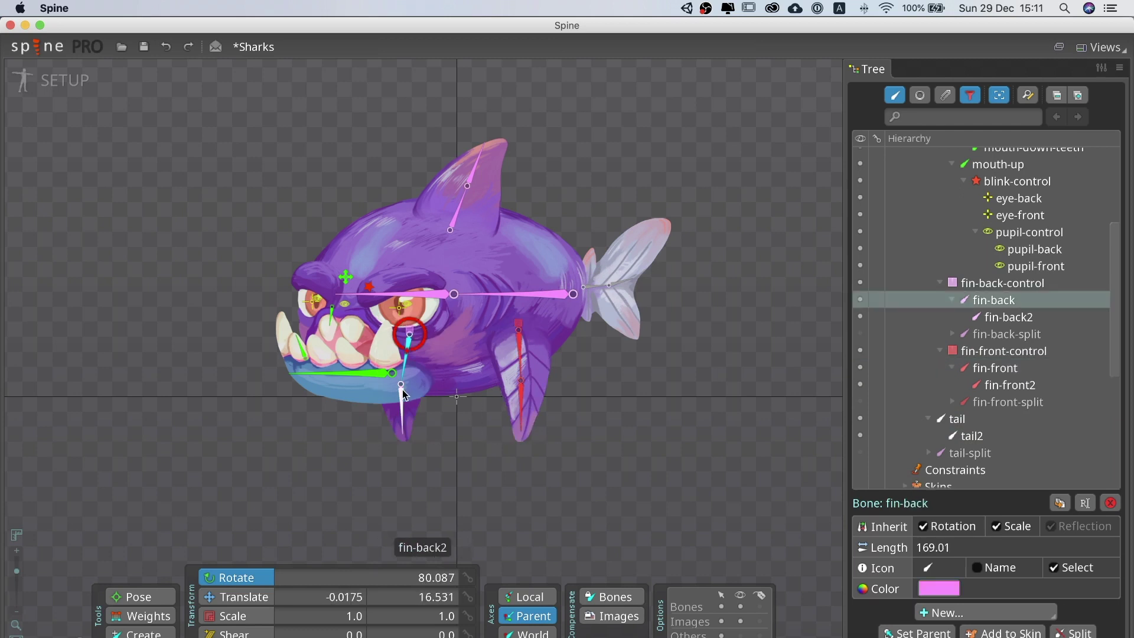
{"action": "left_click", "coordinate": [404, 391]}
{"action": "left_click", "coordinate": [437, 297]}
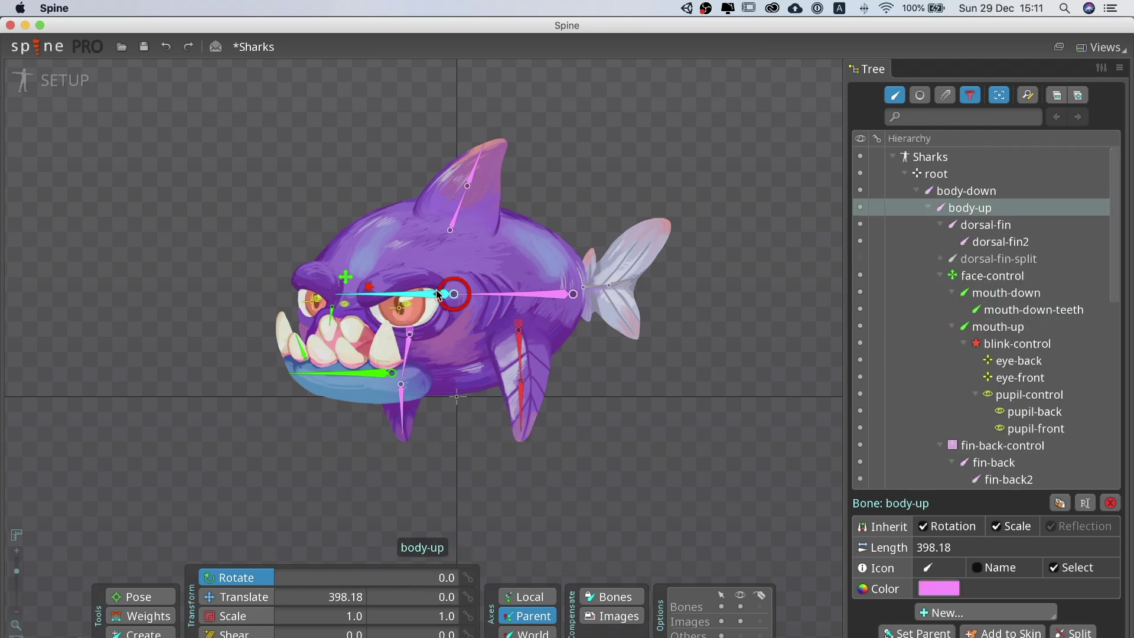
{"action": "left_click", "coordinate": [440, 326]}
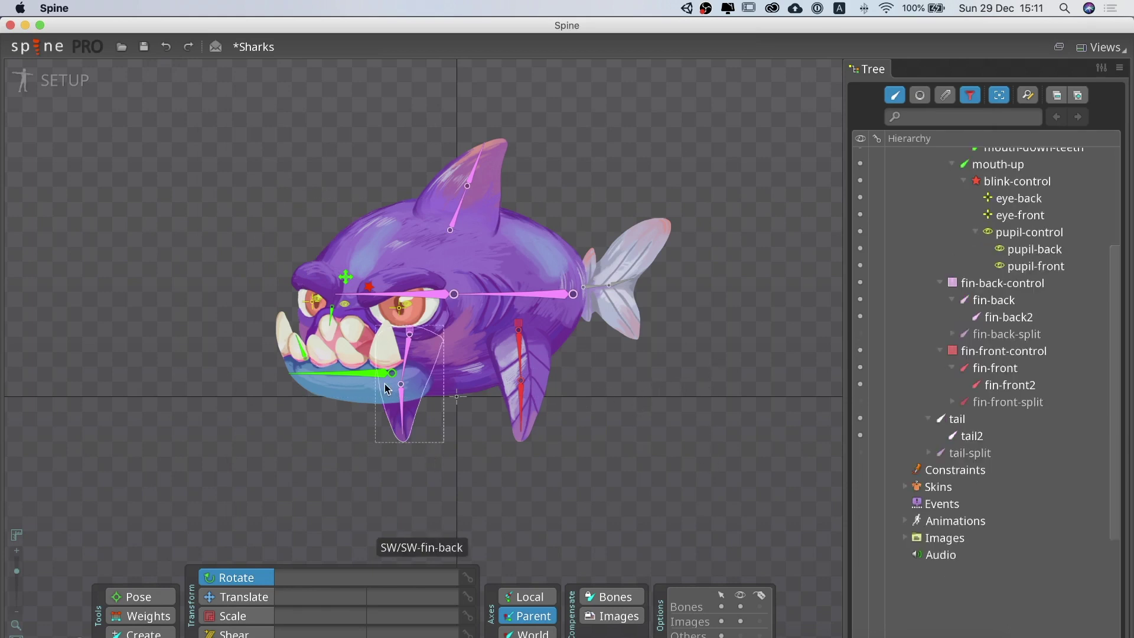
{"action": "left_click", "coordinate": [344, 277]}
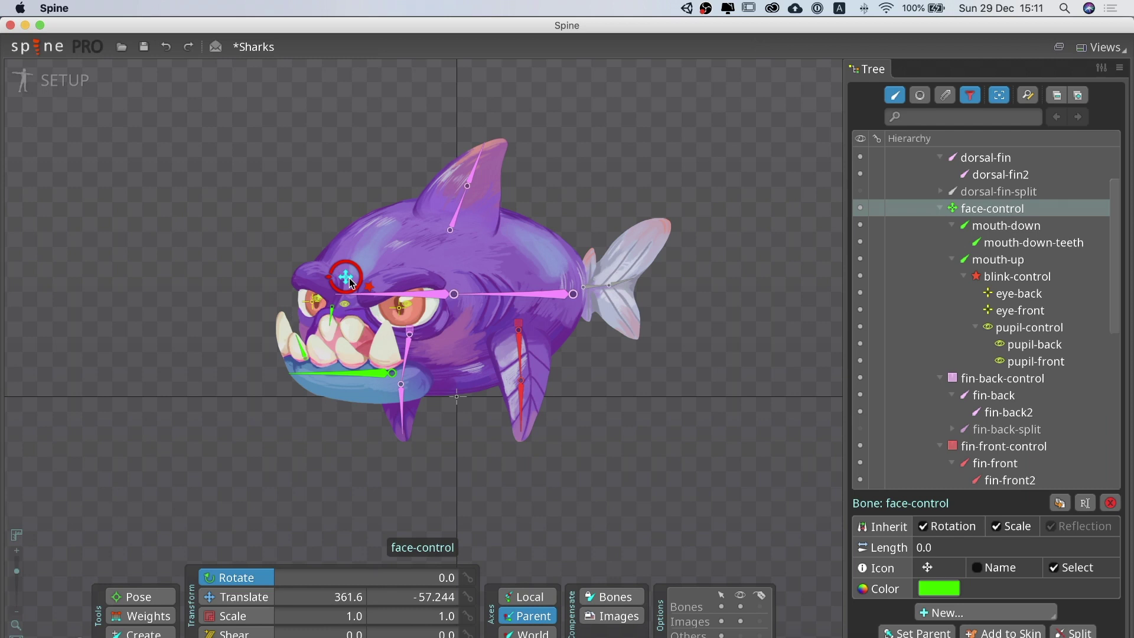
{"action": "left_click", "coordinate": [365, 365]}
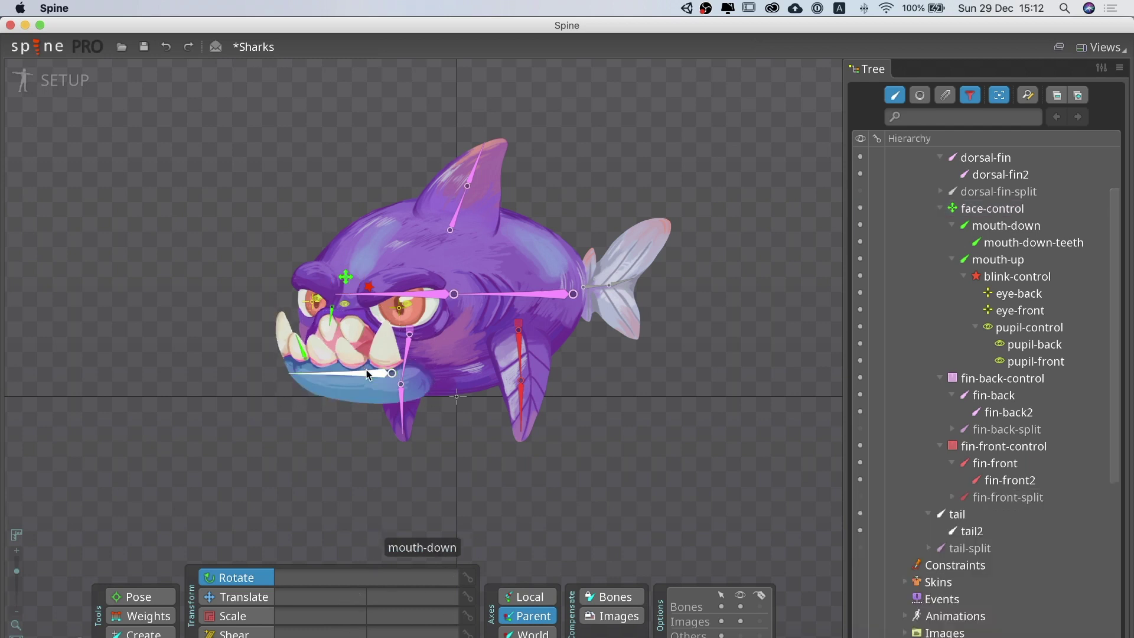
{"action": "left_click", "coordinate": [369, 375]}
{"action": "left_click", "coordinate": [350, 345]}
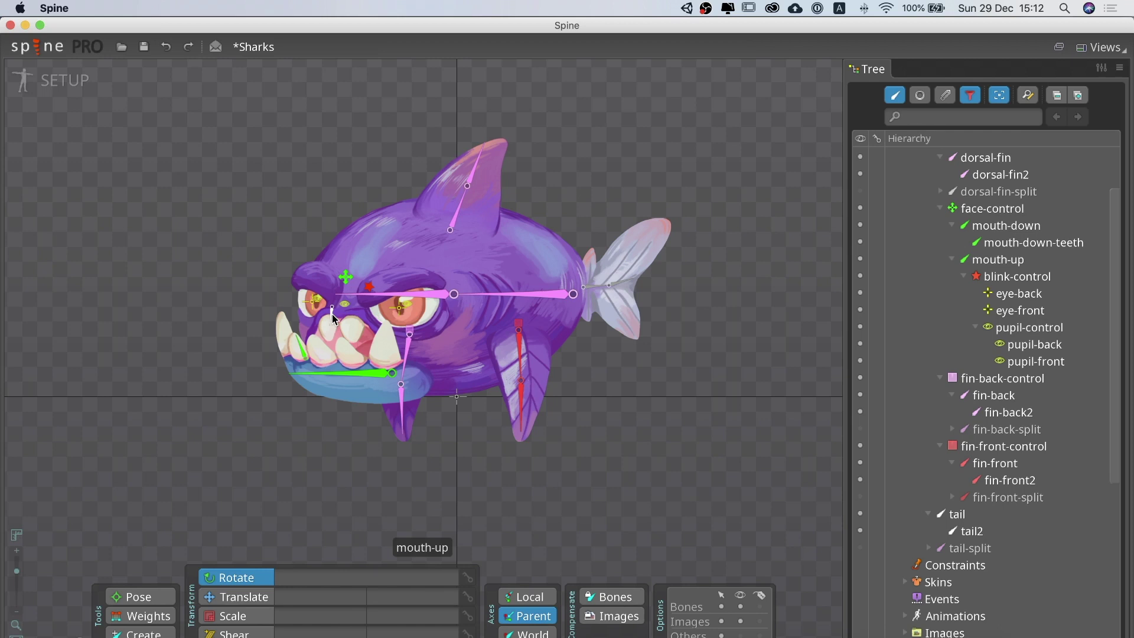
{"action": "left_click", "coordinate": [333, 313]}
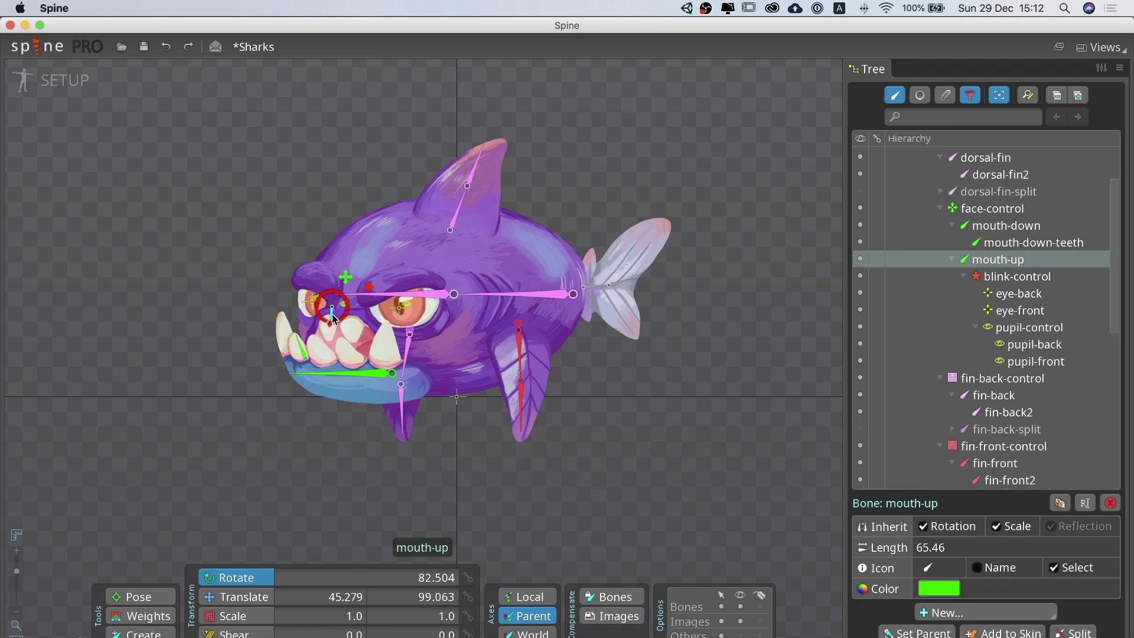
{"action": "left_click", "coordinate": [369, 375]}
{"action": "left_click", "coordinate": [369, 375]}
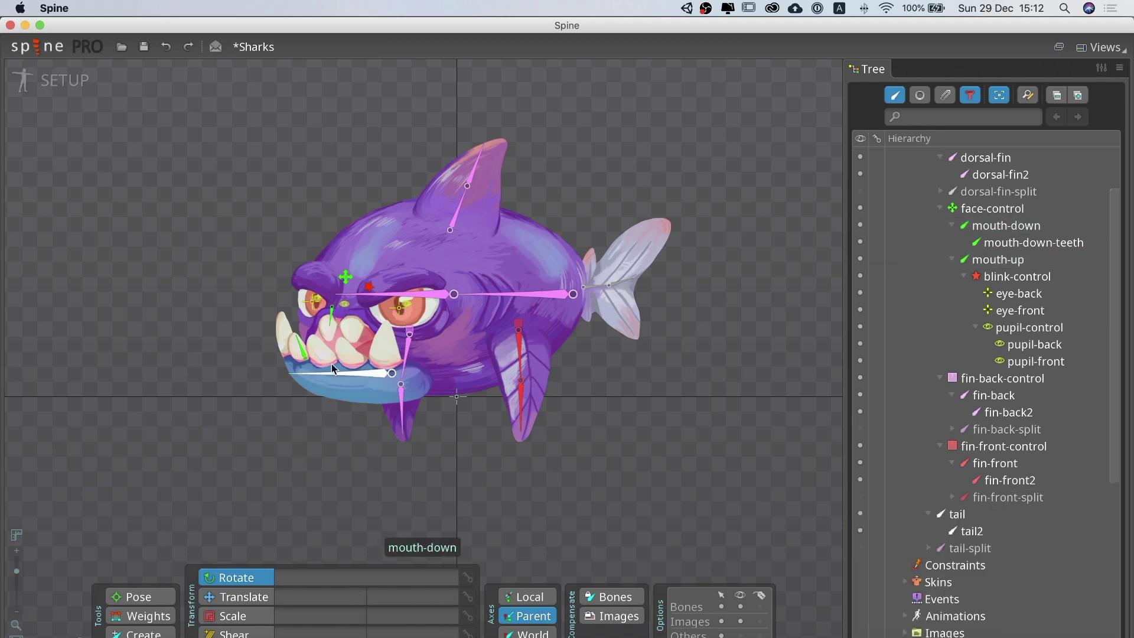
{"action": "left_click", "coordinate": [307, 362]}
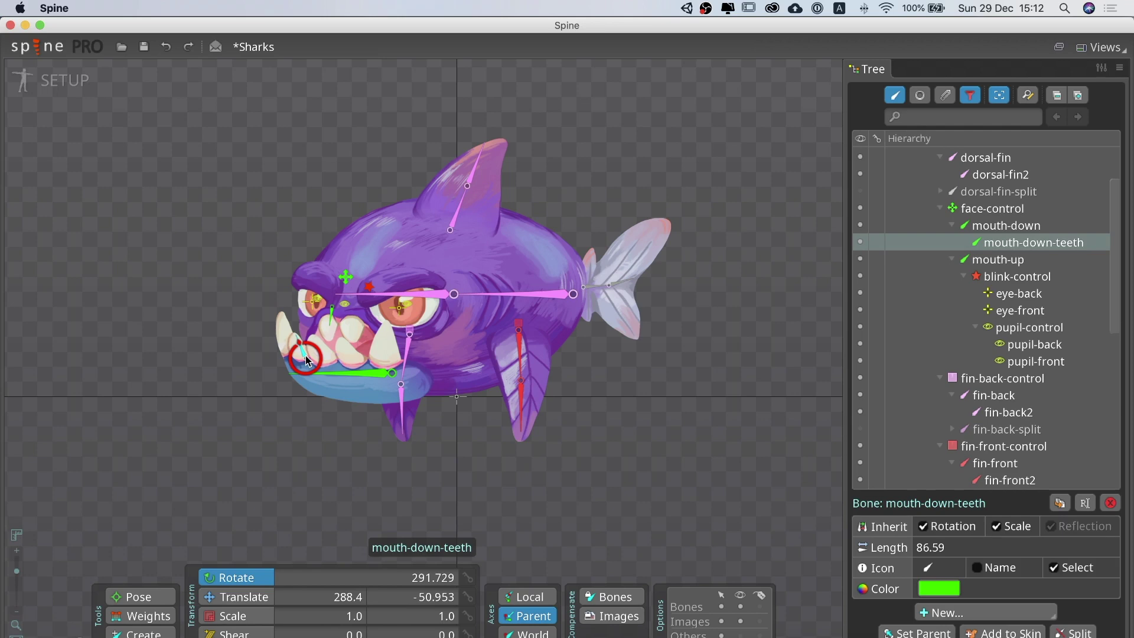
{"action": "left_click", "coordinate": [333, 317]}
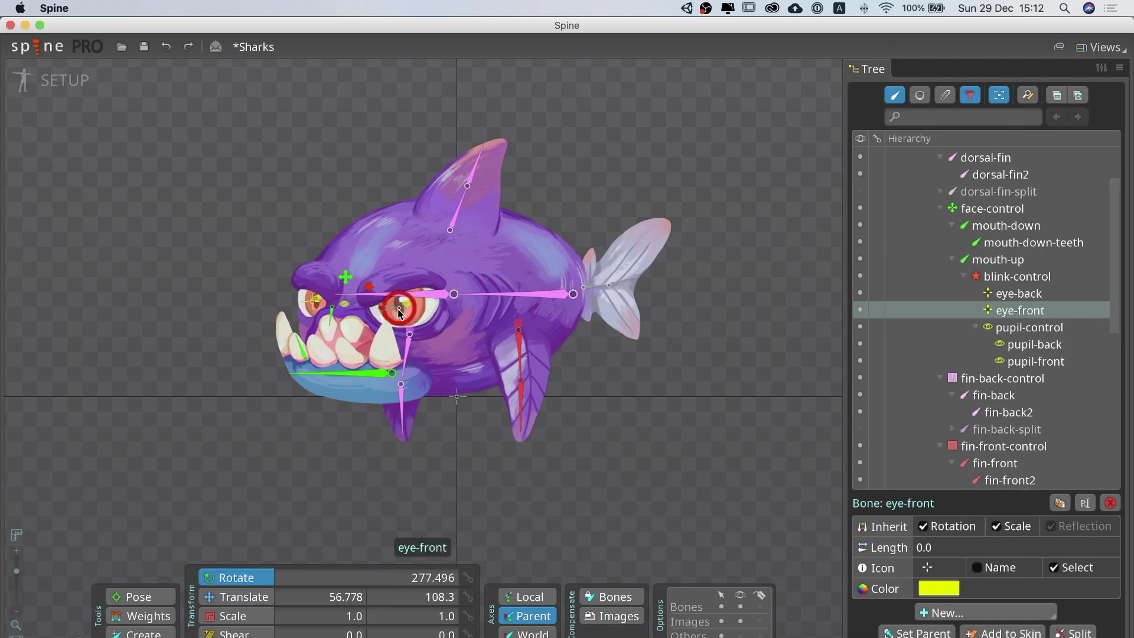
{"action": "key", "text": "Escape"}
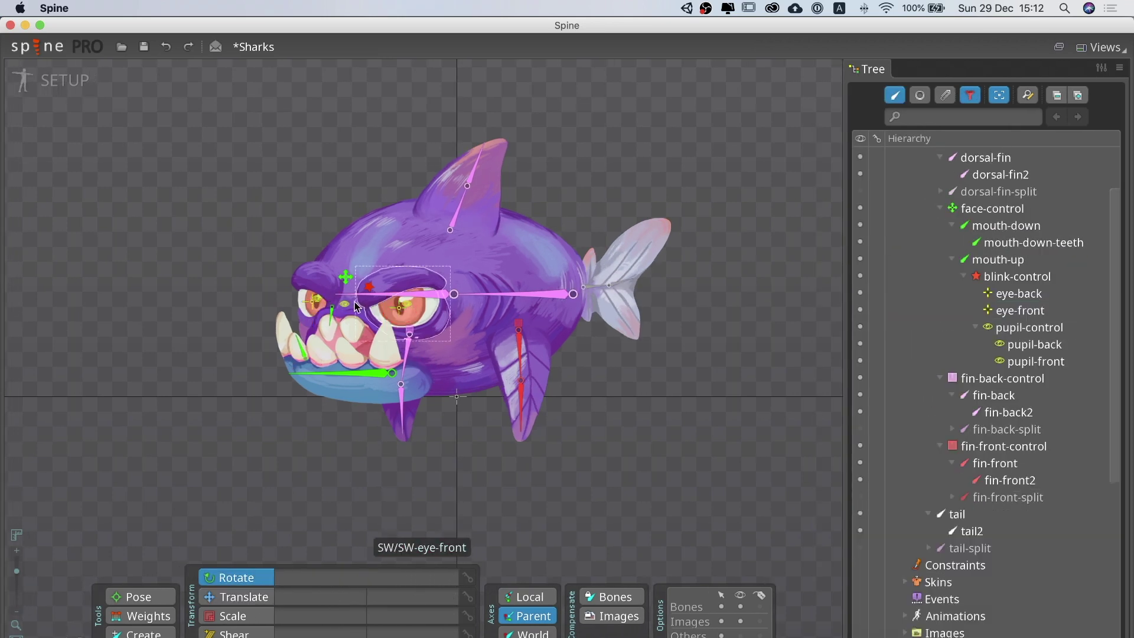
Reparent the SW/SW-body attachment to the body-down bone with Set Parent
{"action": "left_click", "coordinate": [348, 307]}
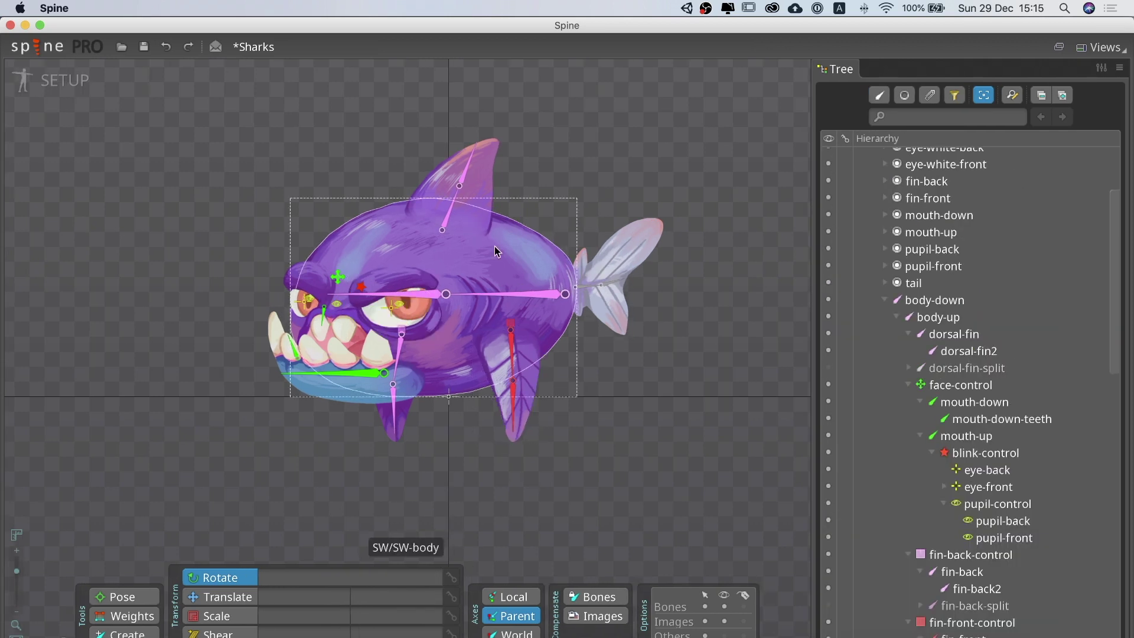
{"action": "left_click", "coordinate": [494, 247]}
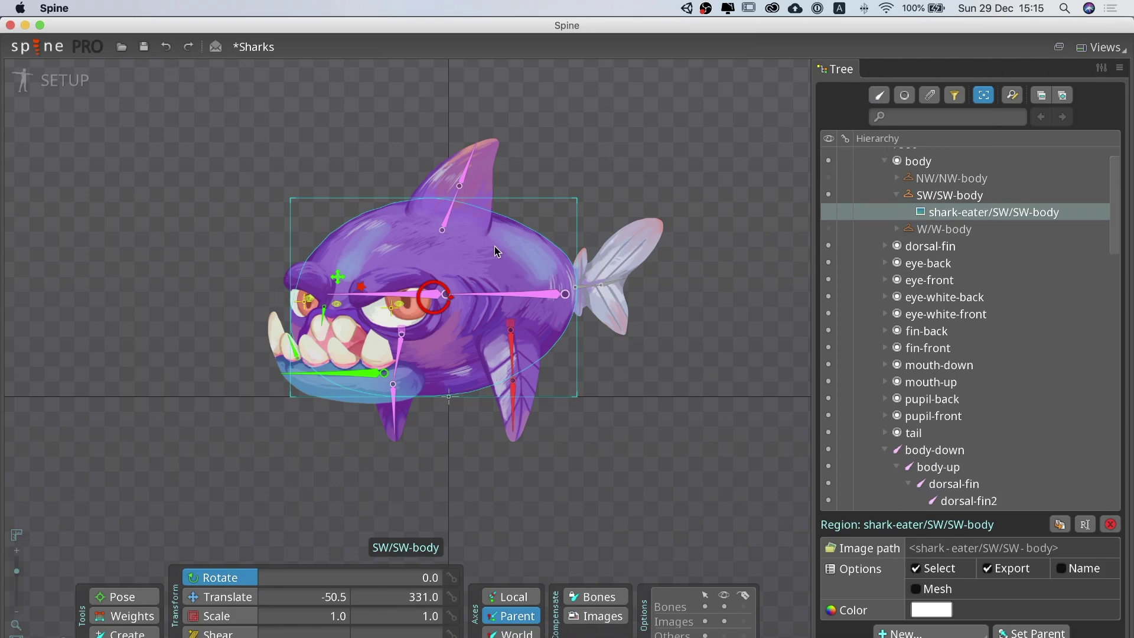
{"action": "key", "text": "p"}
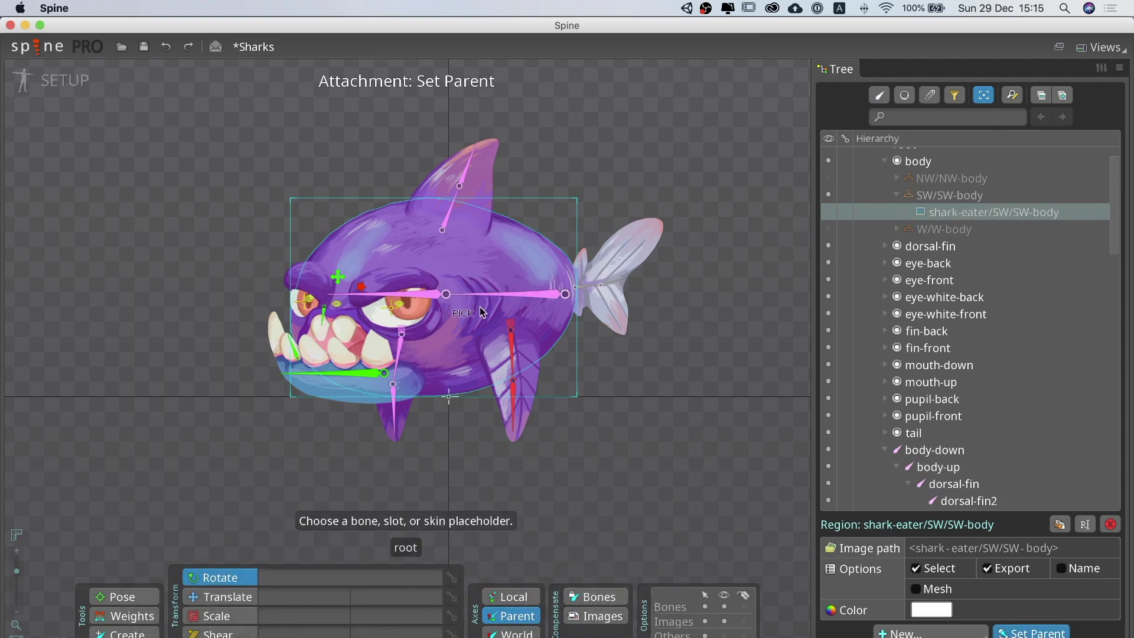
{"action": "left_click", "coordinate": [499, 297]}
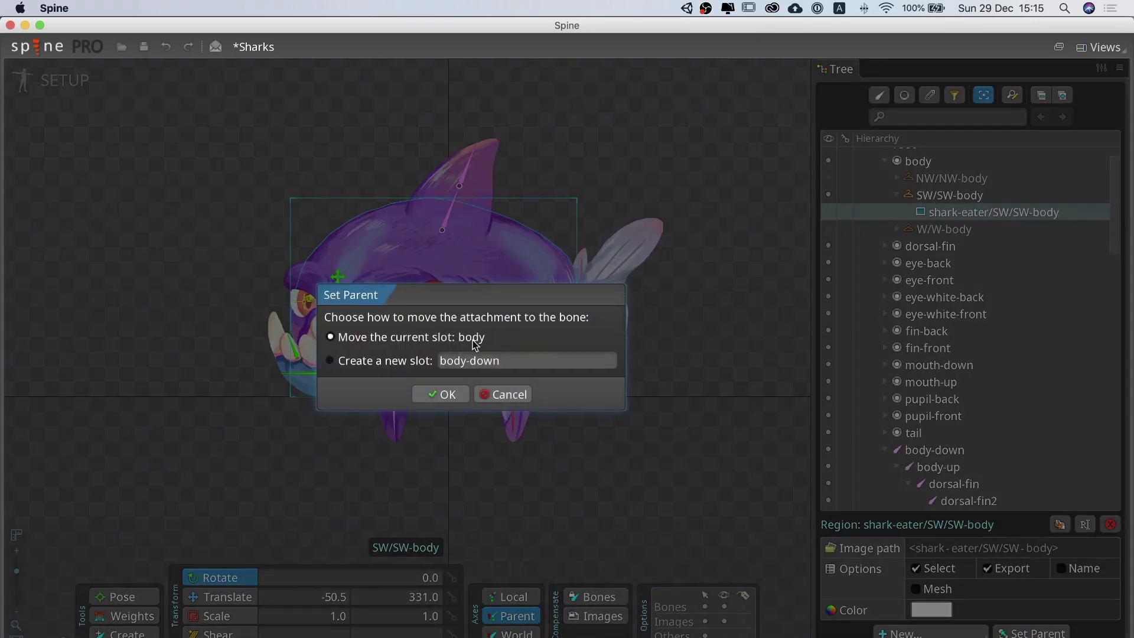
{"action": "left_click", "coordinate": [448, 398]}
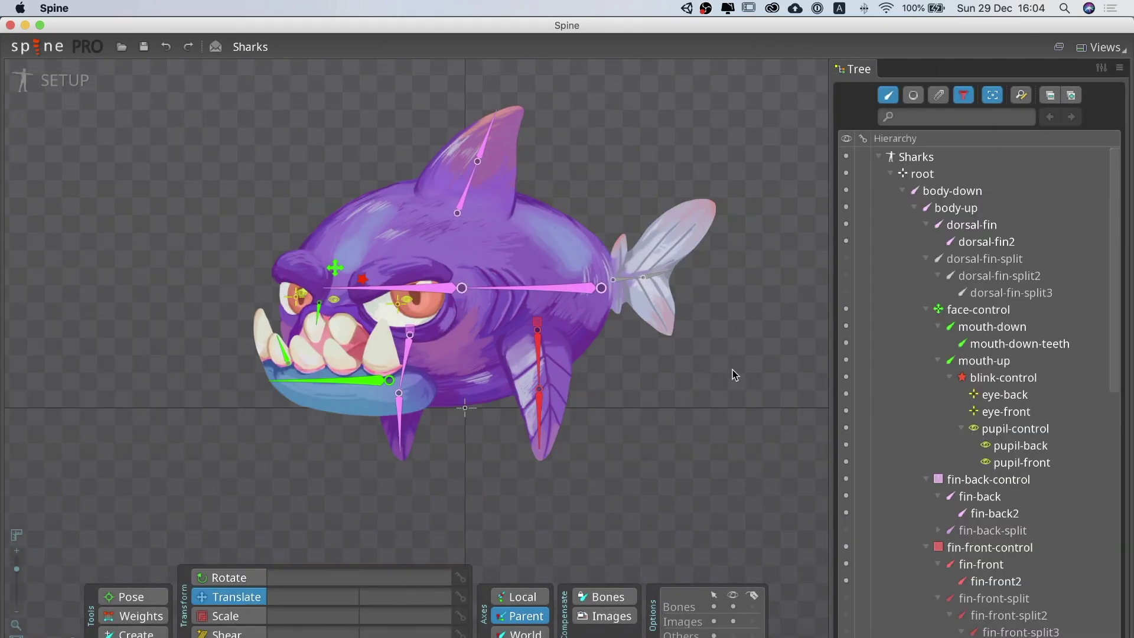
Duplicate the Sharks skeleton as Sharks2 and collapse both skeleton hierarchies in the Tree
{"action": "left_click", "coordinate": [941, 156]}
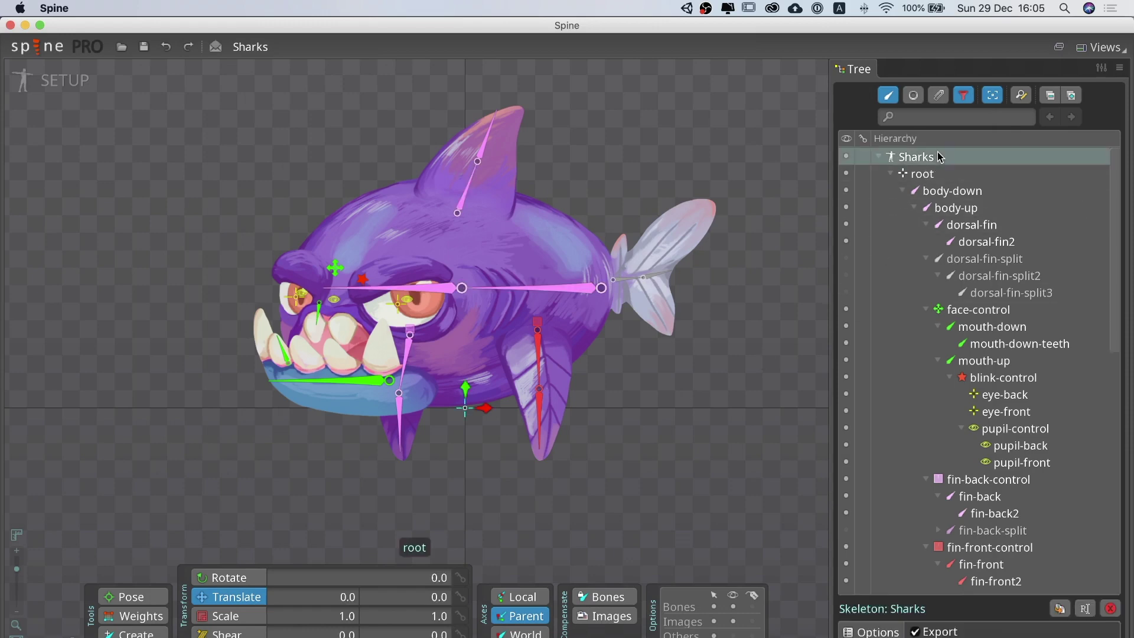
{"action": "left_click", "coordinate": [1066, 609]}
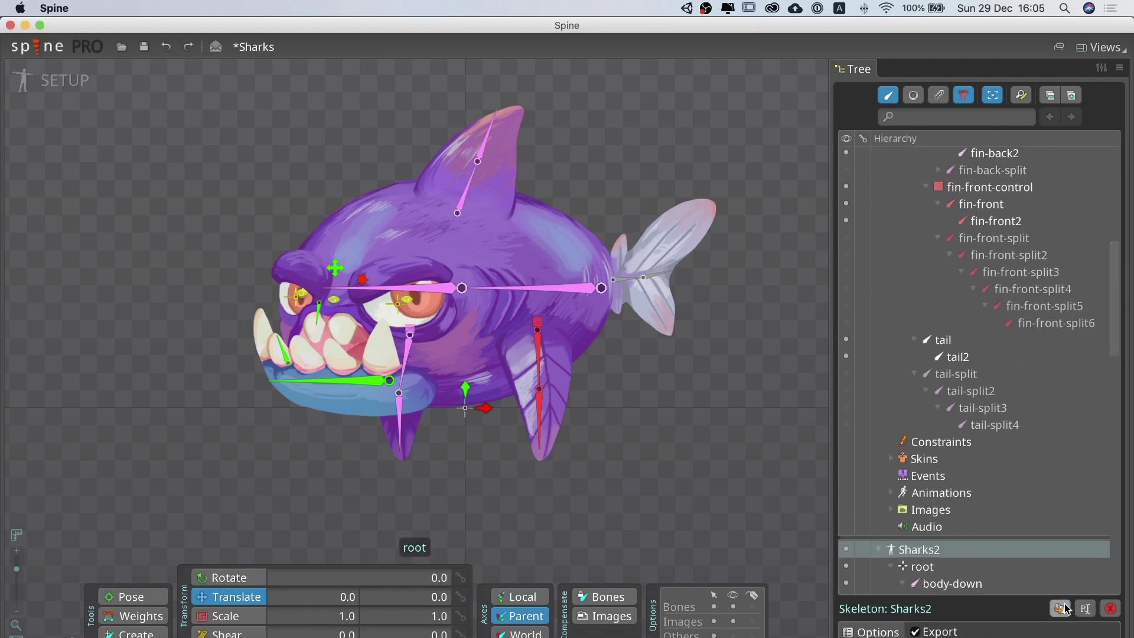
{"action": "scroll", "coordinate": [992, 411], "scroll_direction": "down", "scroll_amount": 1}
{"action": "scroll", "coordinate": [992, 411], "scroll_direction": "up", "scroll_amount": 10}
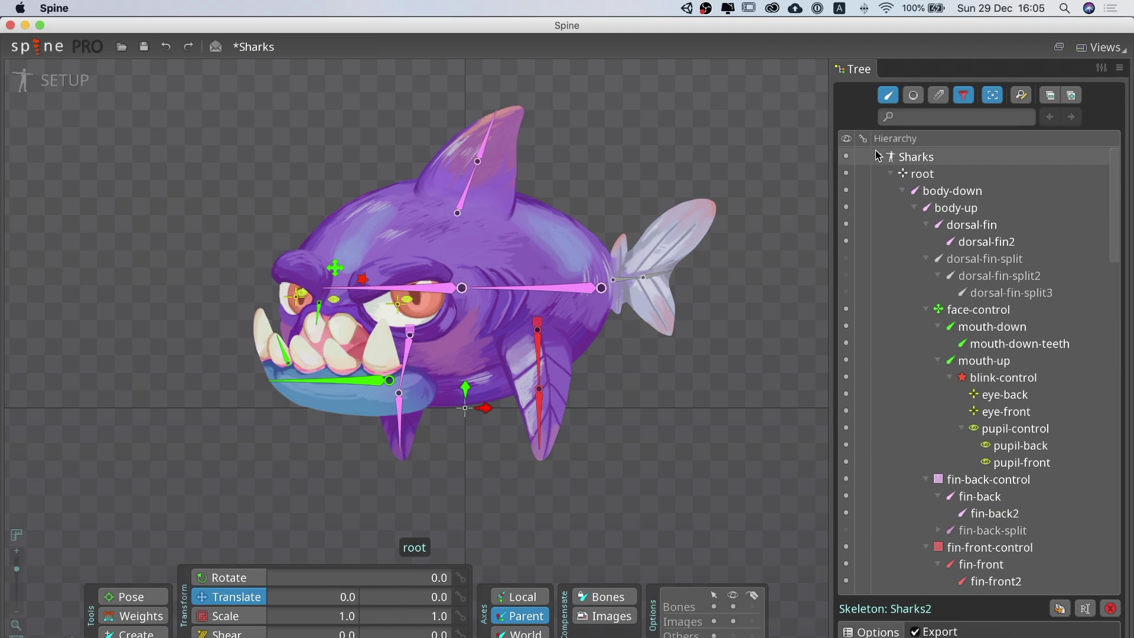
{"action": "left_click", "coordinate": [880, 157]}
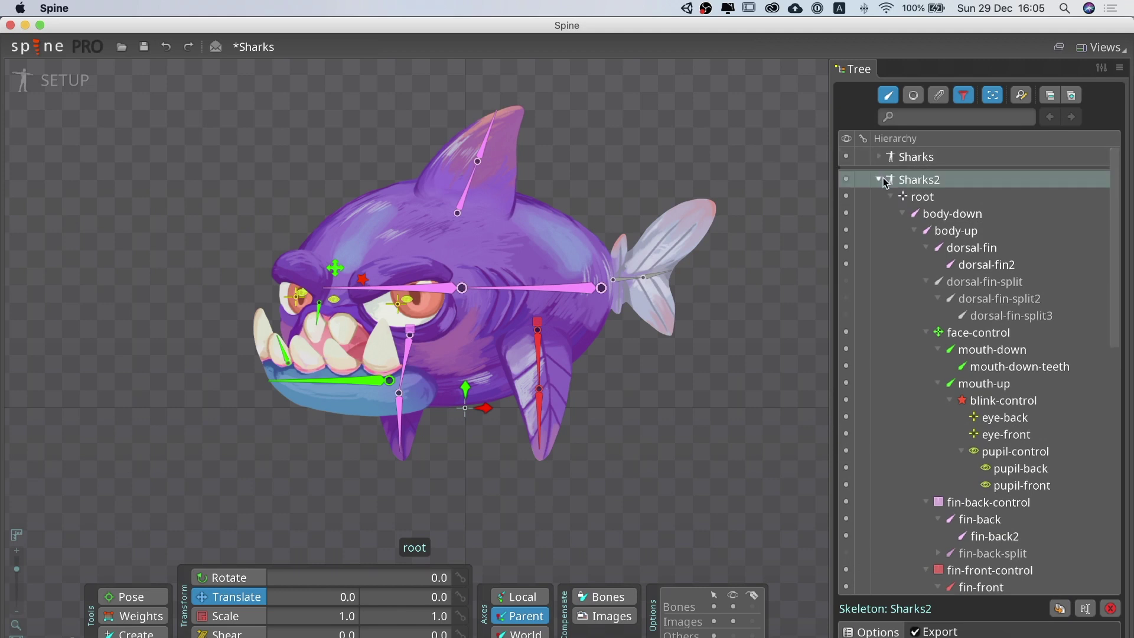
{"action": "left_click", "coordinate": [879, 179]}
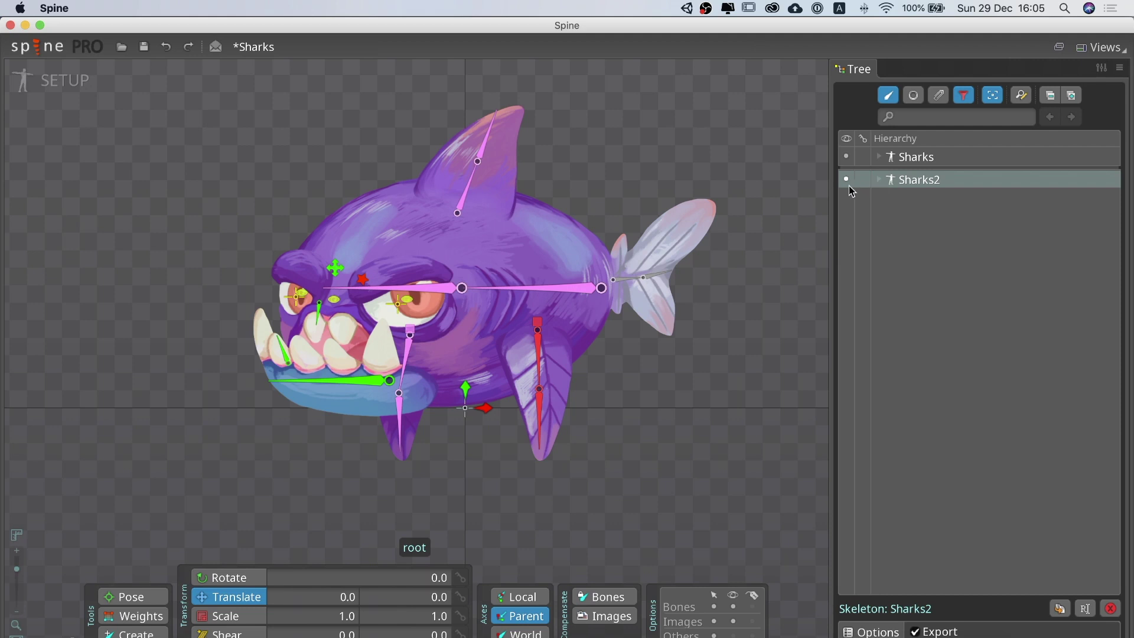
{"action": "left_click", "coordinate": [880, 157]}
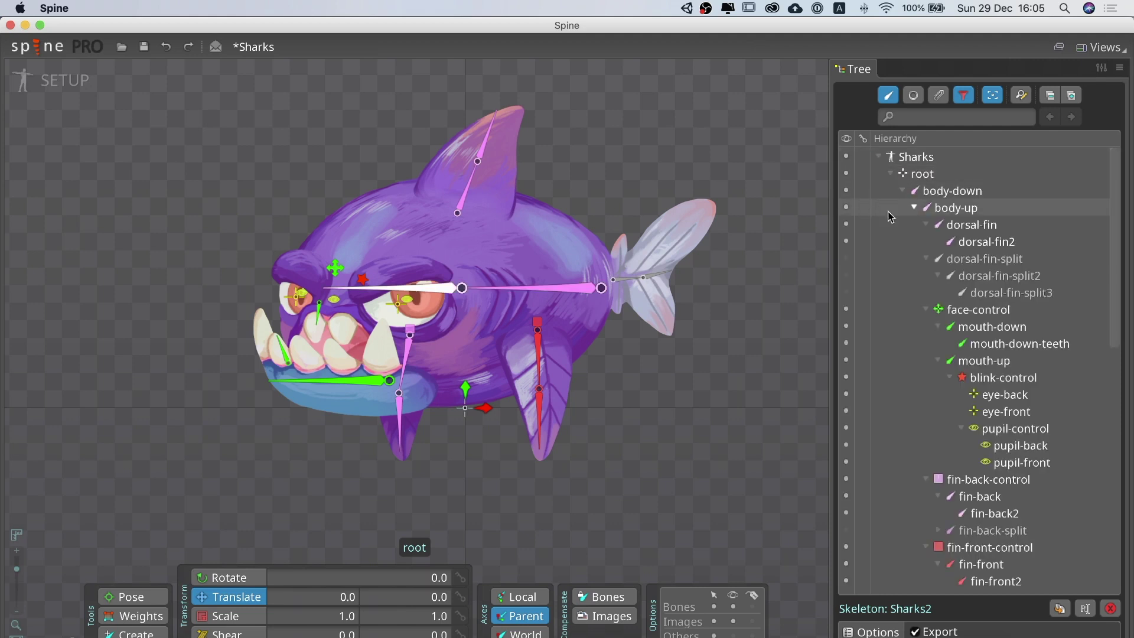
{"action": "left_click", "coordinate": [879, 157]}
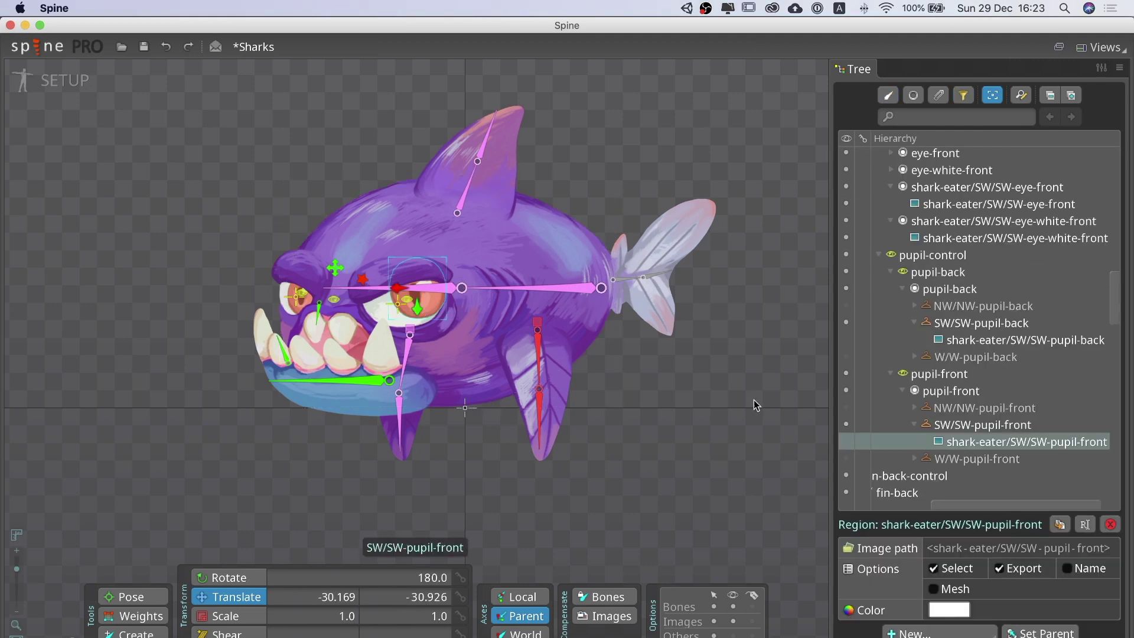
Make W/W-pupil-front visible and drag it onto the shark's front eye white
{"action": "left_click", "coordinate": [847, 460]}
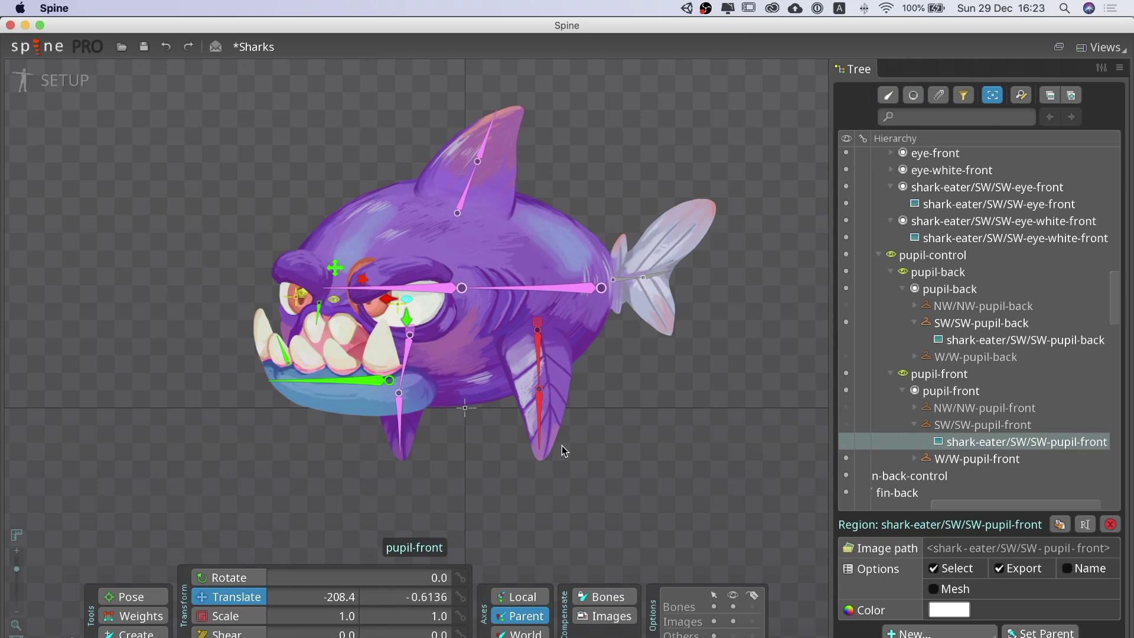
{"action": "scroll", "coordinate": [443, 290], "scroll_direction": "up", "scroll_amount": 3}
{"action": "scroll", "coordinate": [443, 289], "scroll_direction": "up", "scroll_amount": 3}
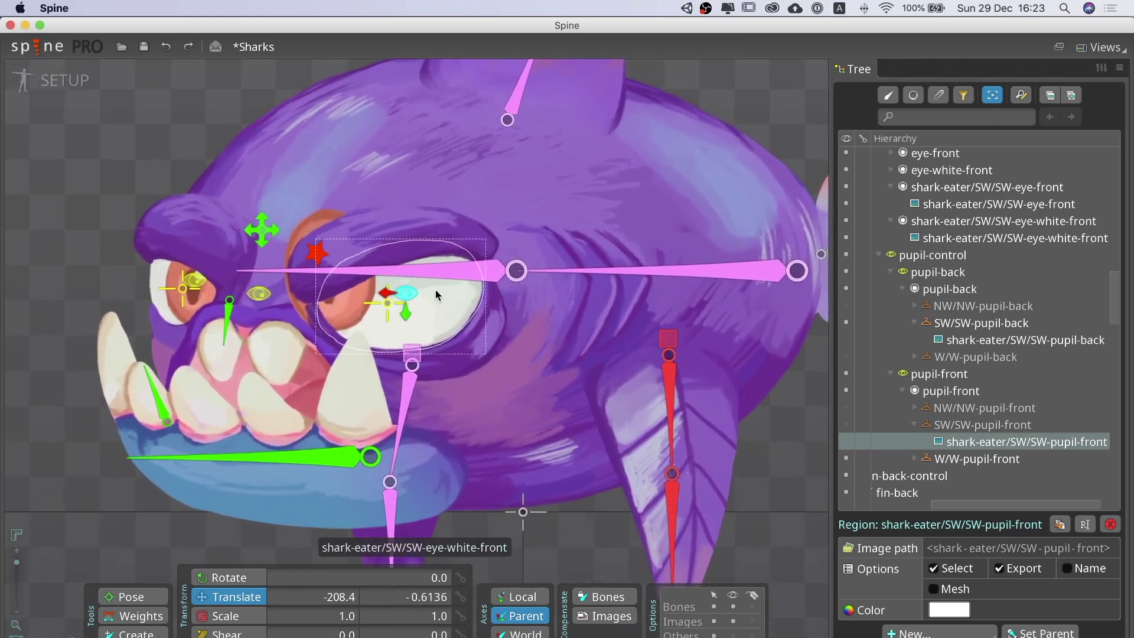
{"action": "left_click", "coordinate": [330, 313]}
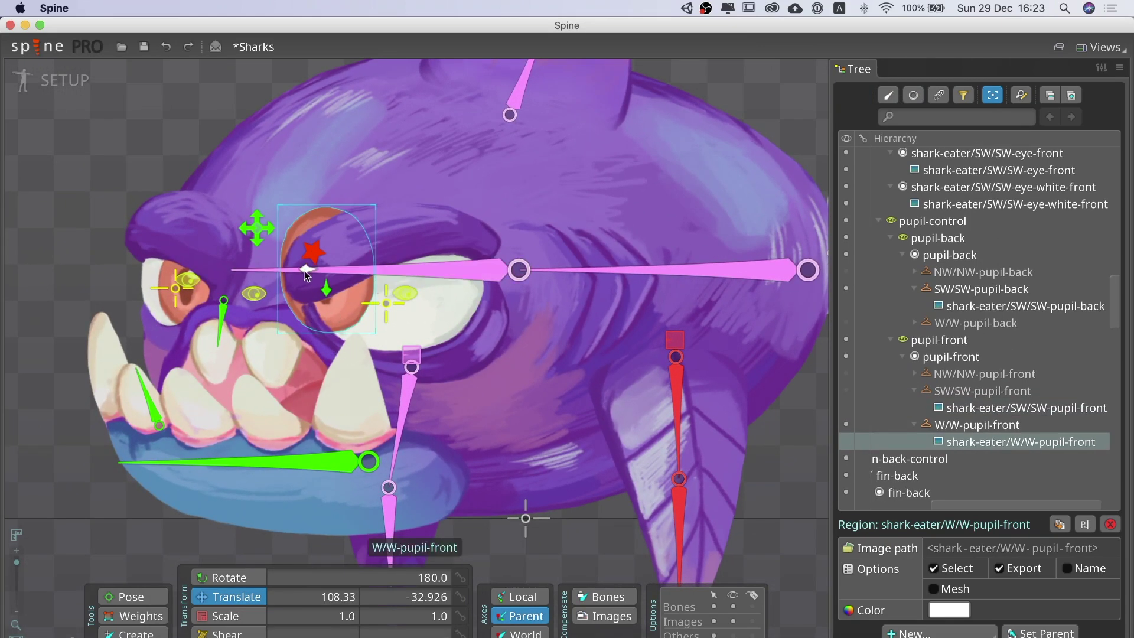
{"action": "left_click_drag", "start_coordinate": [307, 273], "coordinate": [407, 296]}
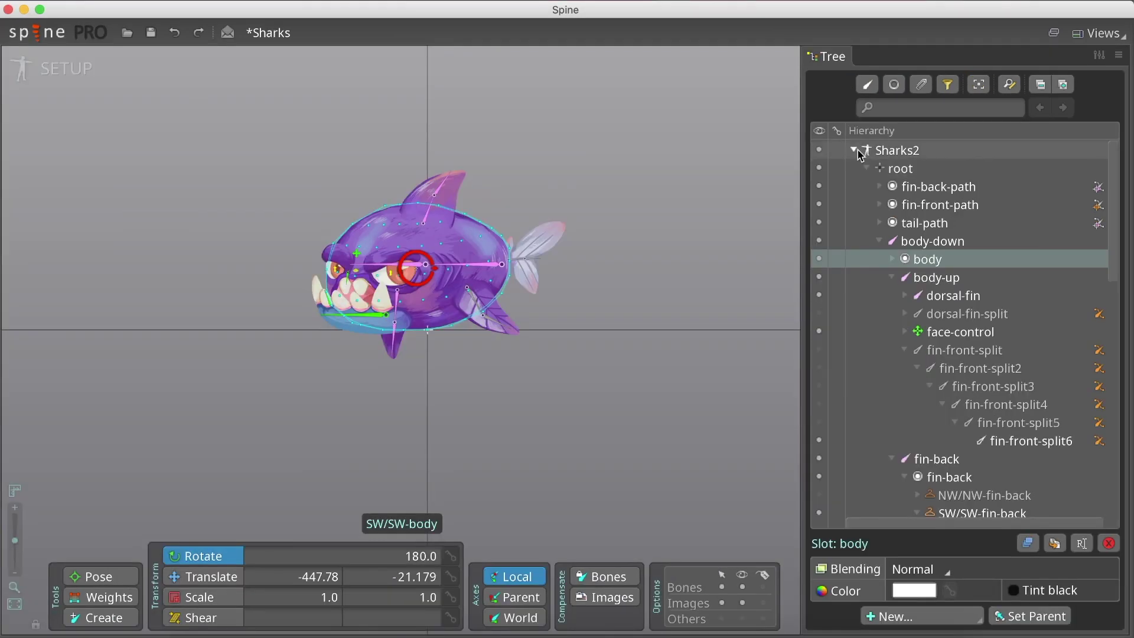
Select the Sharks2 skeleton's slots and tint them a translucent dark red
{"action": "left_click", "coordinate": [855, 151]}
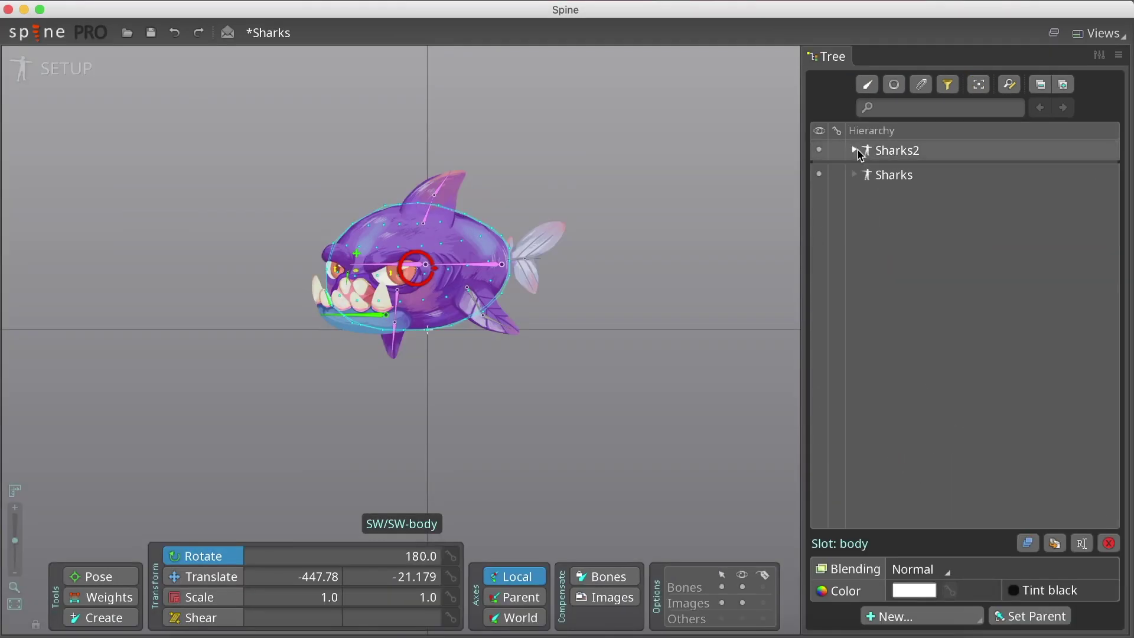
{"action": "key", "text": "Escape"}
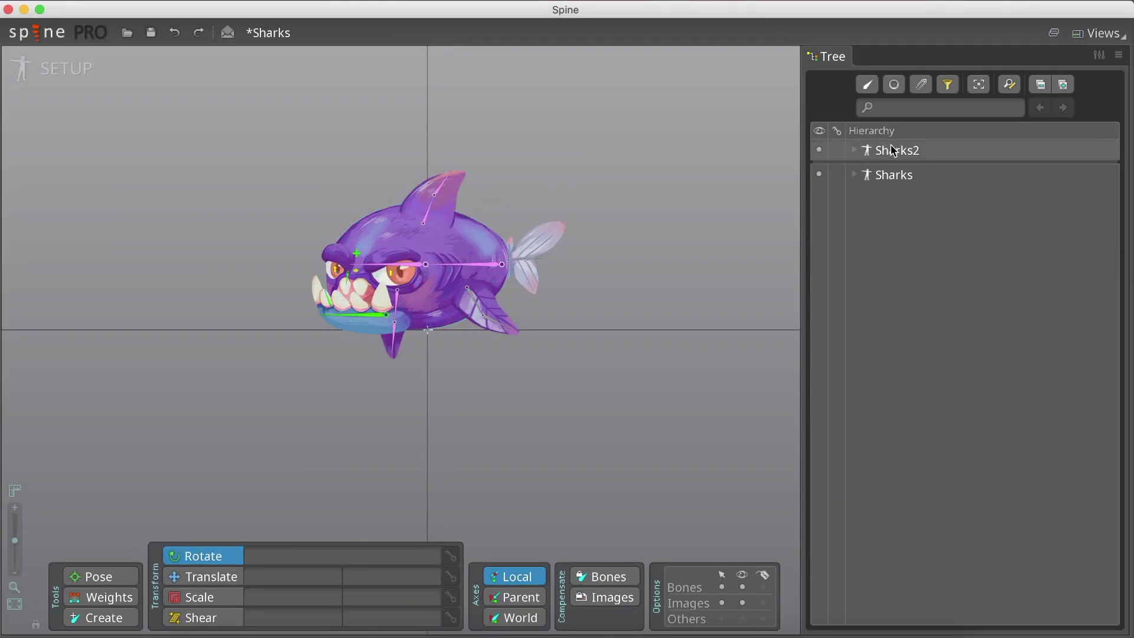
{"action": "left_click", "coordinate": [893, 151]}
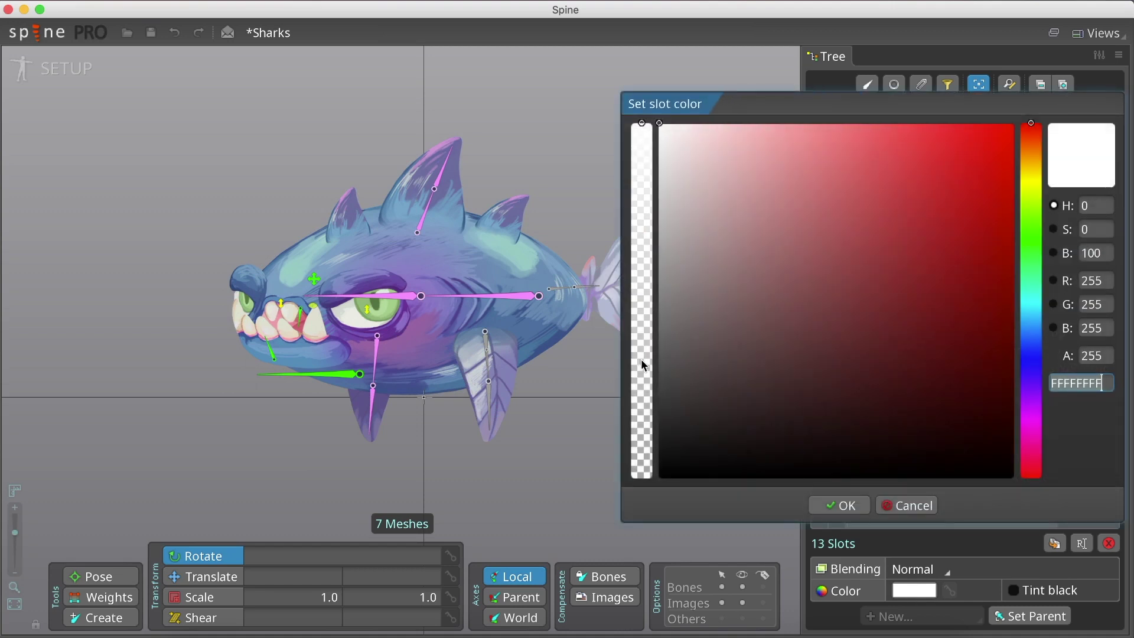
{"action": "mouse_move", "coordinate": [640, 359]}
{"action": "left_mouse_down"}
{"action": "mouse_move", "coordinate": [639, 435]}
{"action": "mouse_move", "coordinate": [643, 358]}
{"action": "left_mouse_up"}
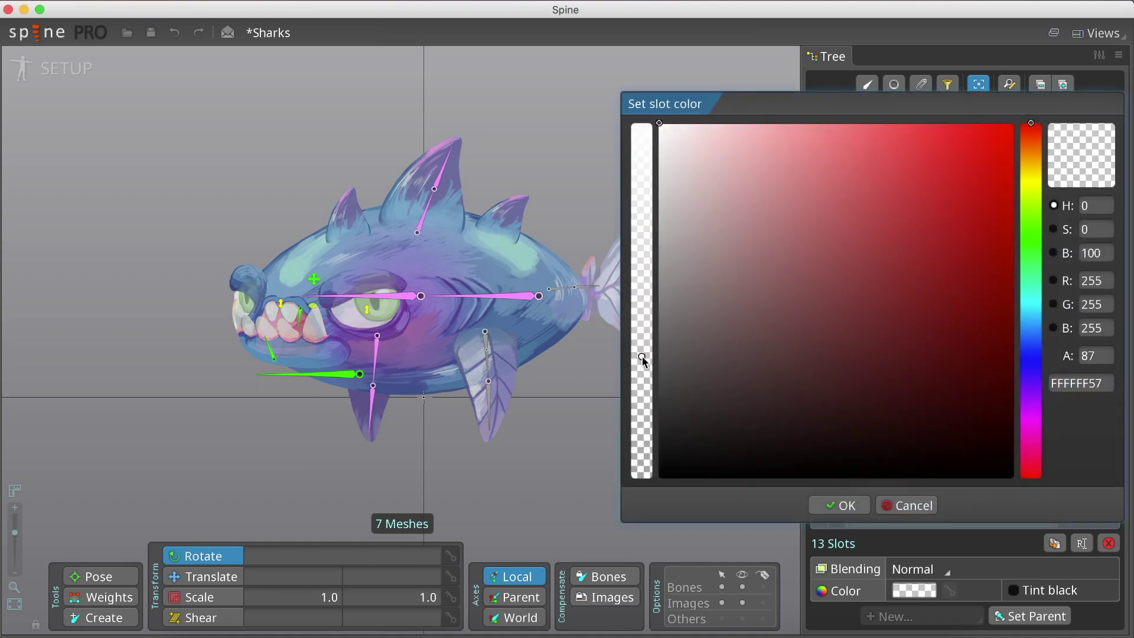
{"action": "left_click_drag", "start_coordinate": [913, 243], "coordinate": [861, 392]}
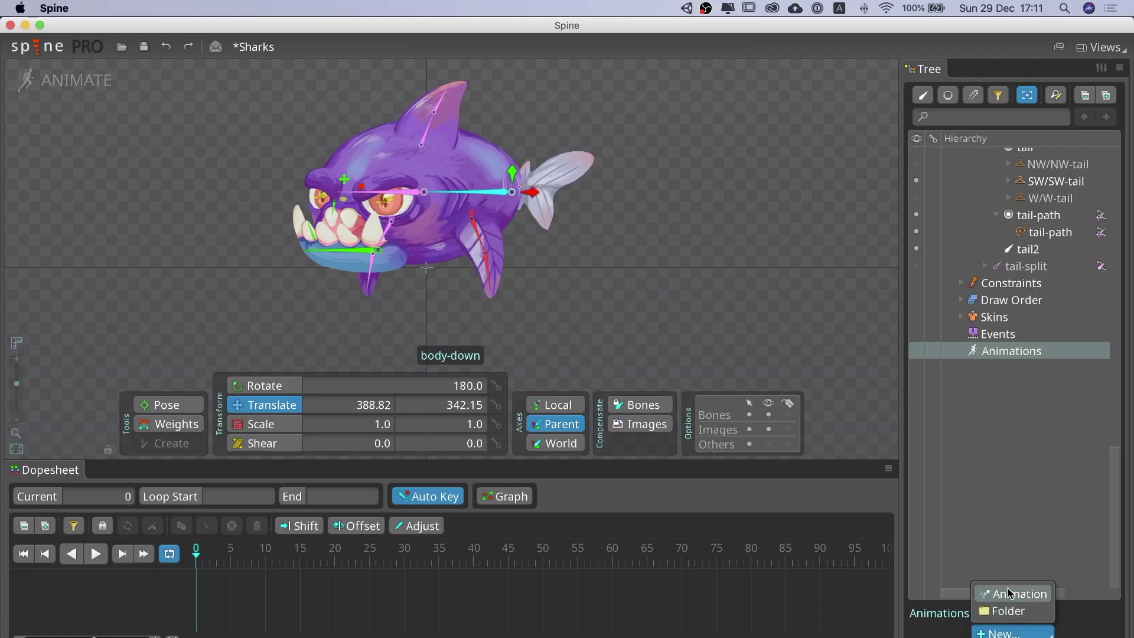
Create animation W, show the W-direction attachments, and key a new mouth-up bone position
{"action": "left_click", "coordinate": [1008, 588]}
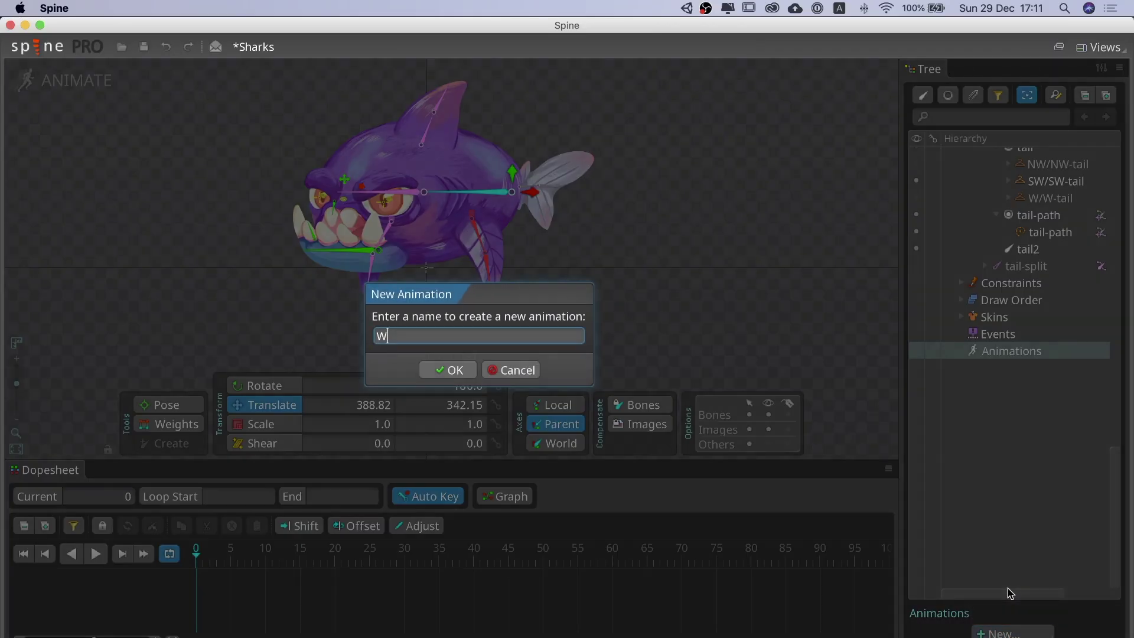
{"action": "key", "text": "Return"}
{"action": "type", "text": "w"}
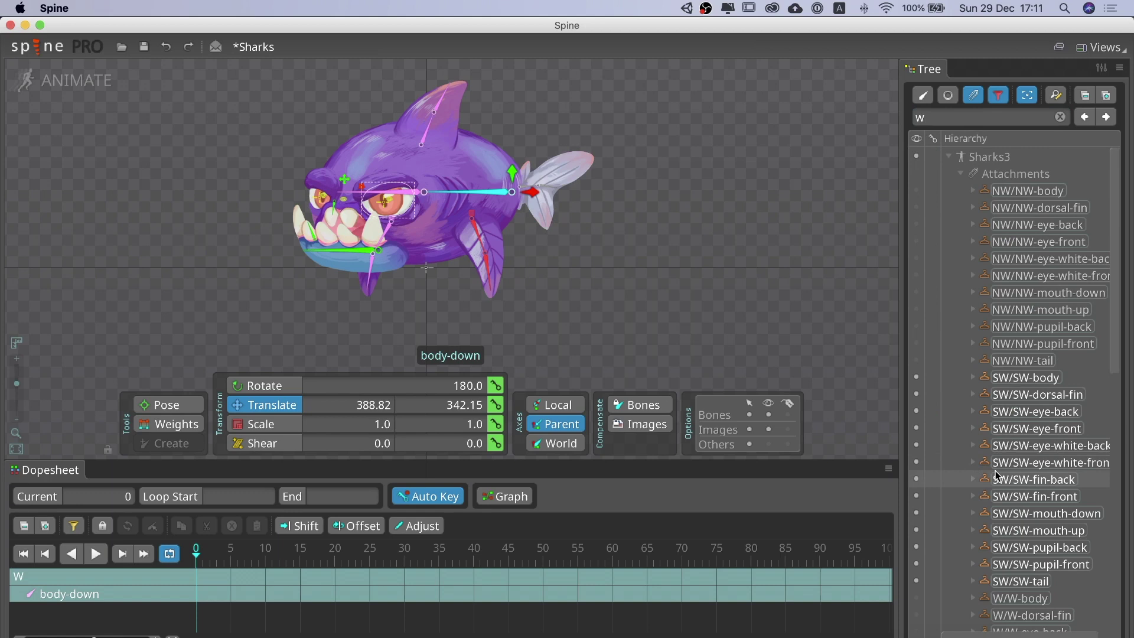
{"action": "scroll", "coordinate": [995, 475], "scroll_direction": "down", "scroll_amount": 5}
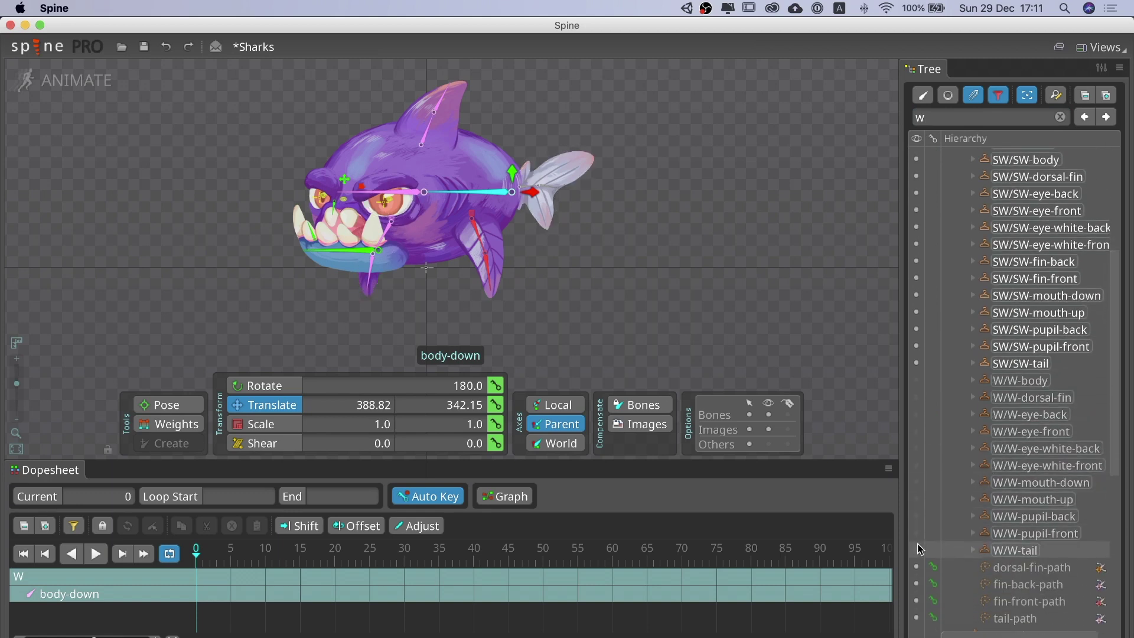
{"action": "left_click_drag", "start_coordinate": [917, 549], "coordinate": [916, 385]}
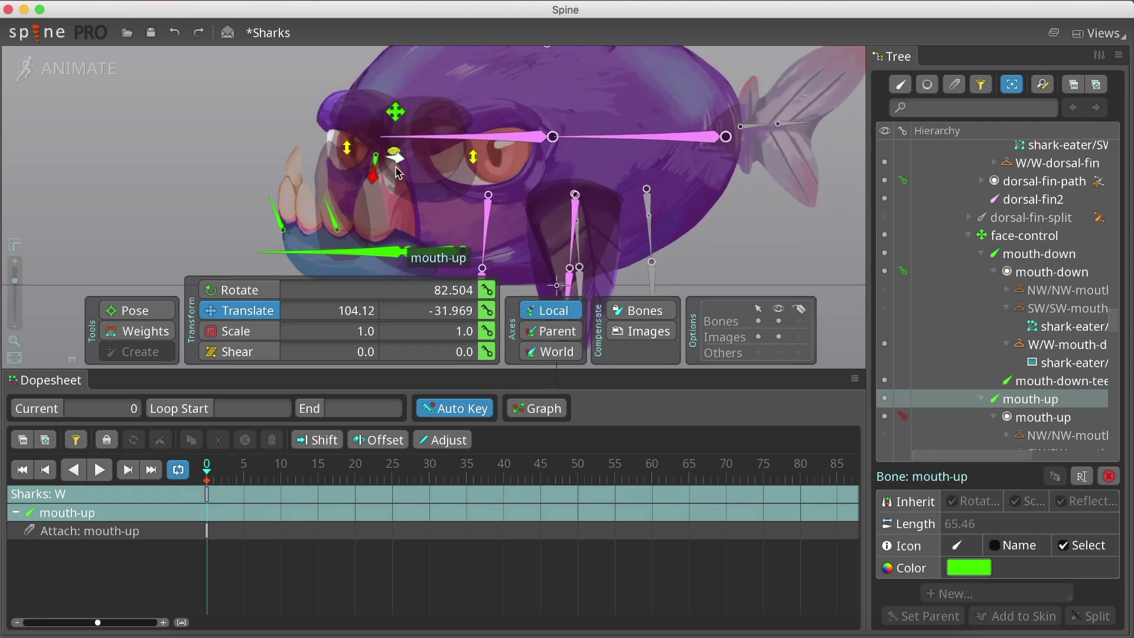
{"action": "left_click_drag", "start_coordinate": [399, 167], "coordinate": [350, 159]}
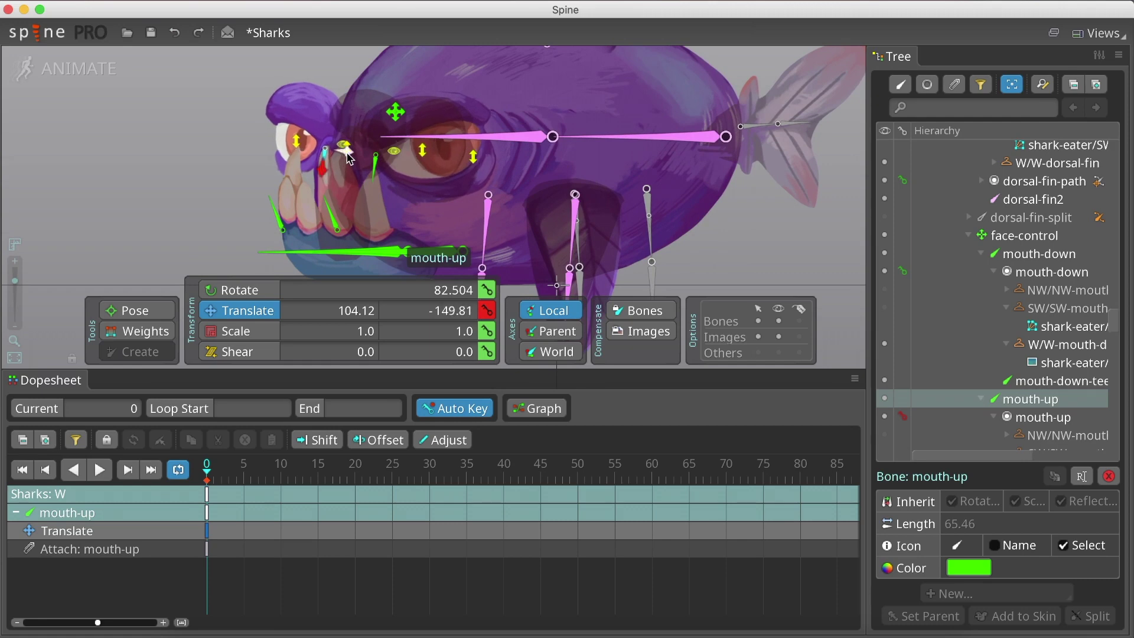
{"action": "scroll", "coordinate": [998, 295], "scroll_direction": "down", "scroll_amount": 5}
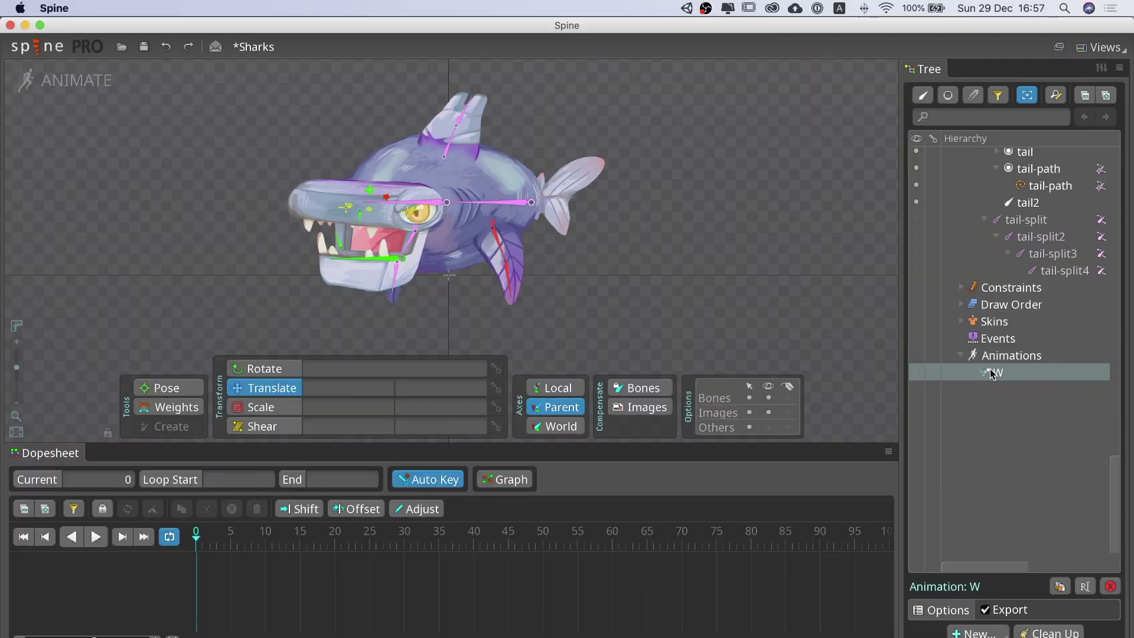
Create a new animation folder named directions under Animations
{"action": "left_click", "coordinate": [918, 371]}
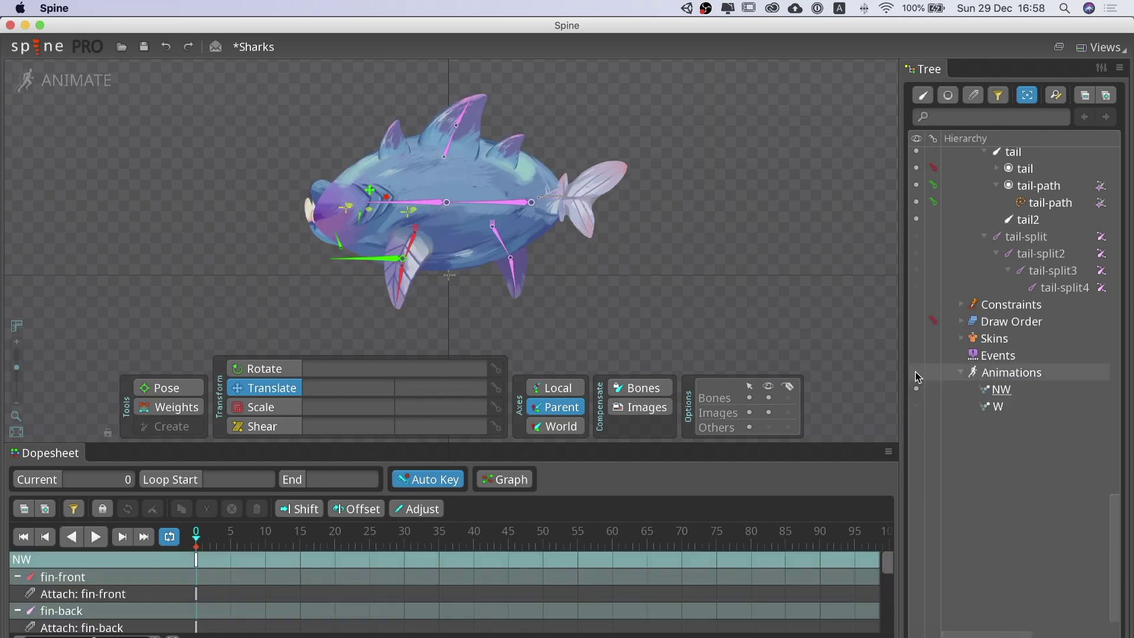
{"action": "left_click", "coordinate": [915, 371]}
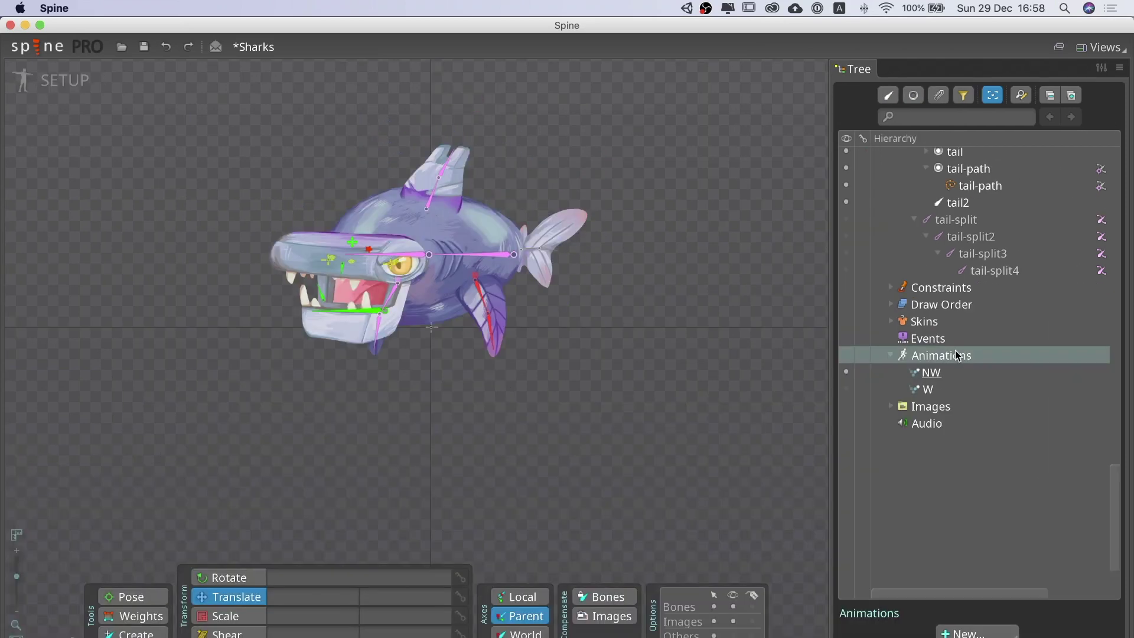
{"action": "left_click", "coordinate": [971, 632]}
{"action": "left_click", "coordinate": [965, 608]}
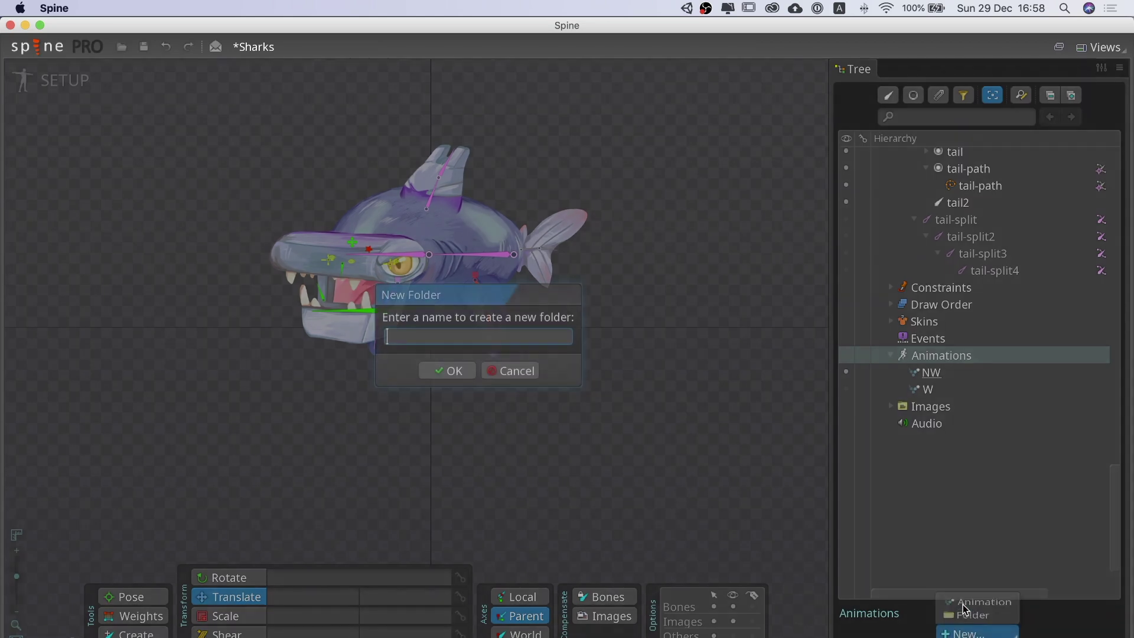
{"action": "type", "text": "directions"}
{"action": "left_click", "coordinate": [451, 370]}
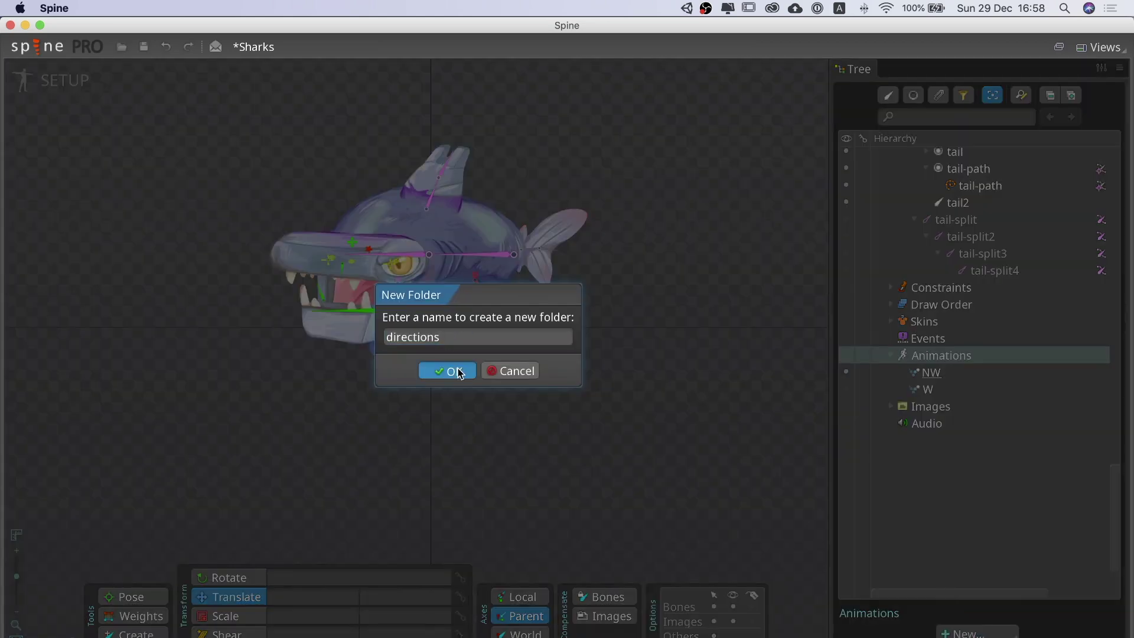
Move the NW and W animations into the directions folder and preview them
{"action": "left_click", "coordinate": [957, 393]}
{"action": "left_click", "coordinate": [951, 401], "text": "shift"}
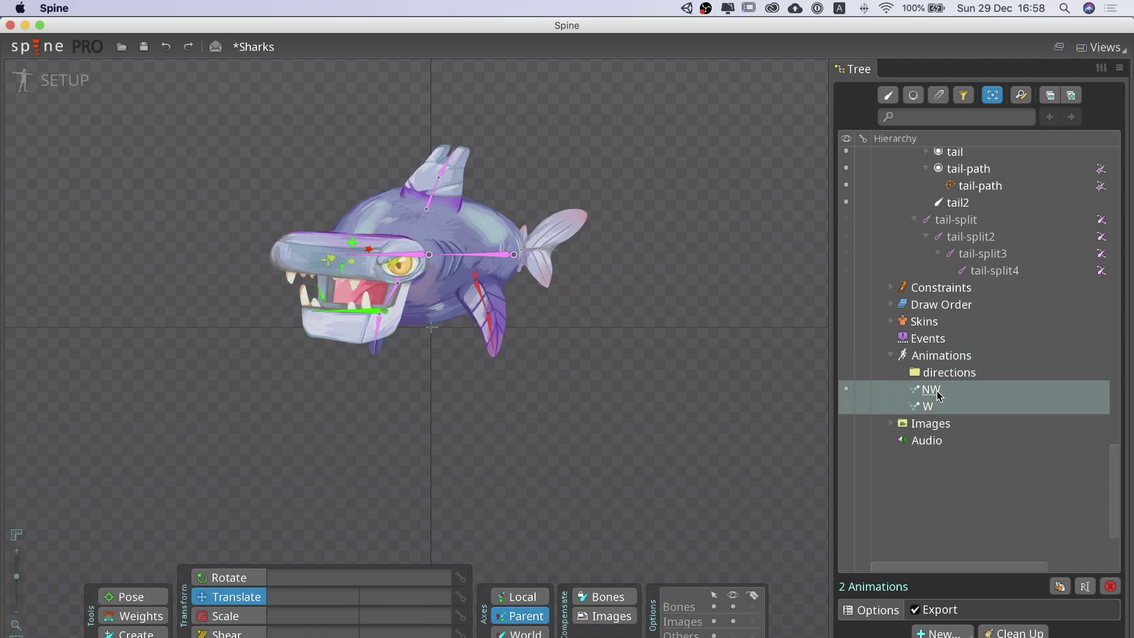
{"action": "left_click_drag", "start_coordinate": [950, 401], "coordinate": [939, 378]}
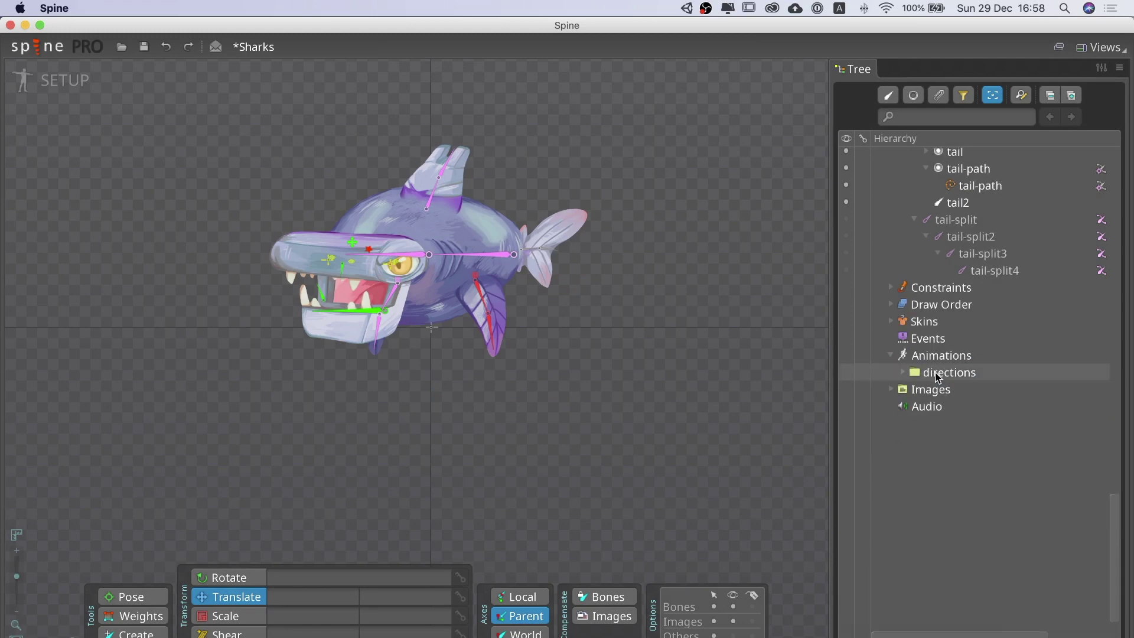
{"action": "left_click", "coordinate": [907, 374]}
{"action": "left_click", "coordinate": [912, 391]}
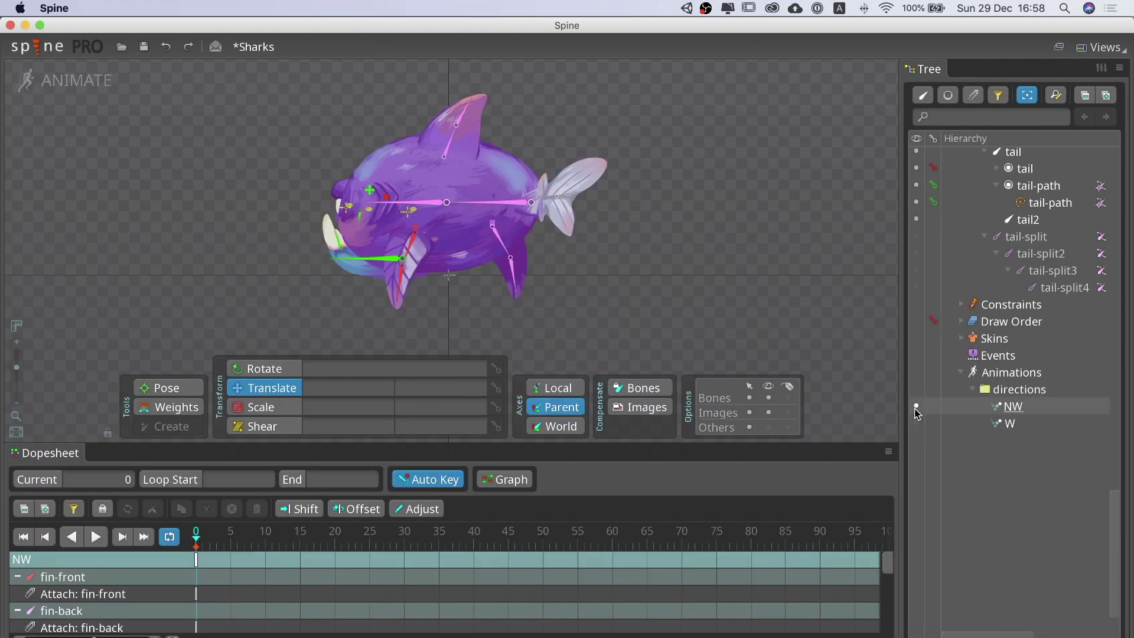
{"action": "left_click", "coordinate": [915, 420]}
Return to the NW animation and select the shark-eater/SW/SW-body mesh
{"action": "left_click", "coordinate": [916, 406]}
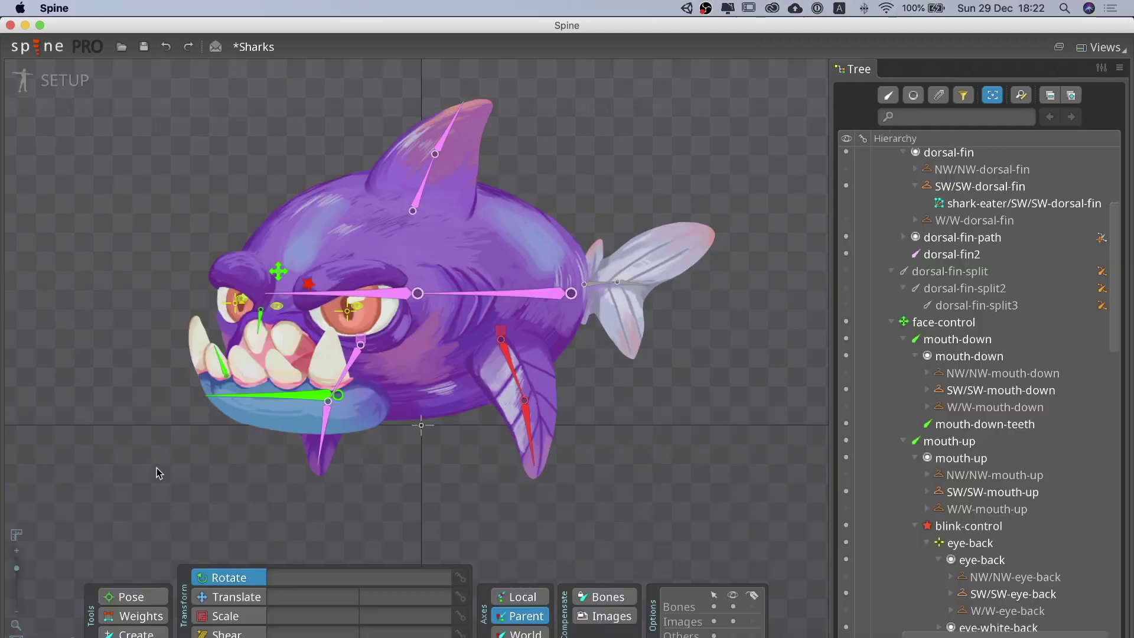
{"action": "left_click", "coordinate": [423, 273]}
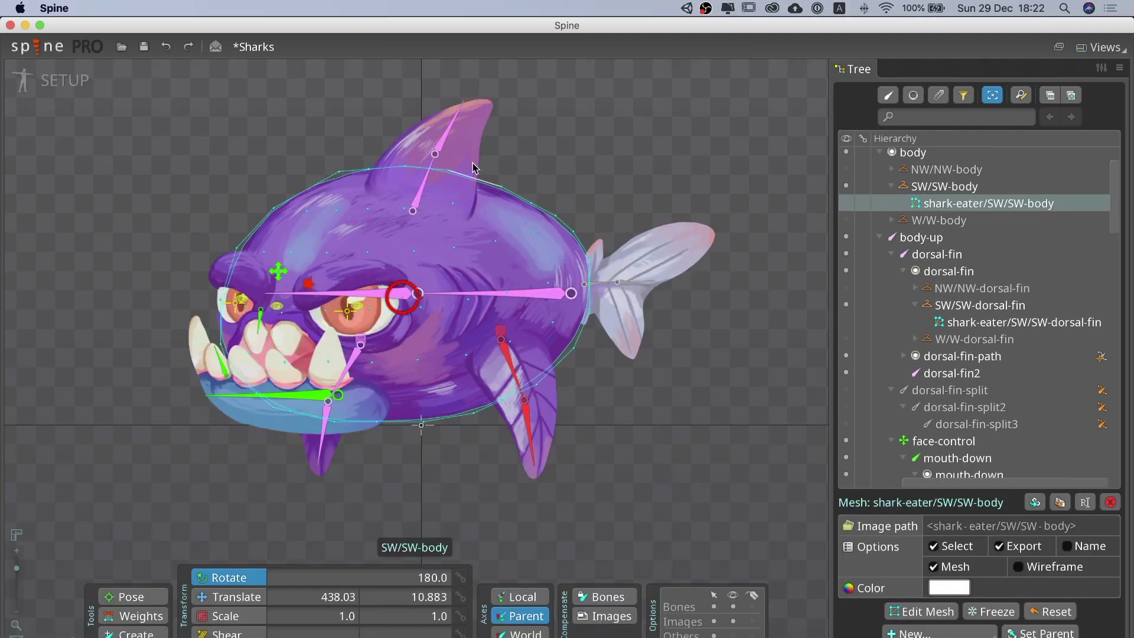
{"action": "left_click", "coordinate": [452, 165]}
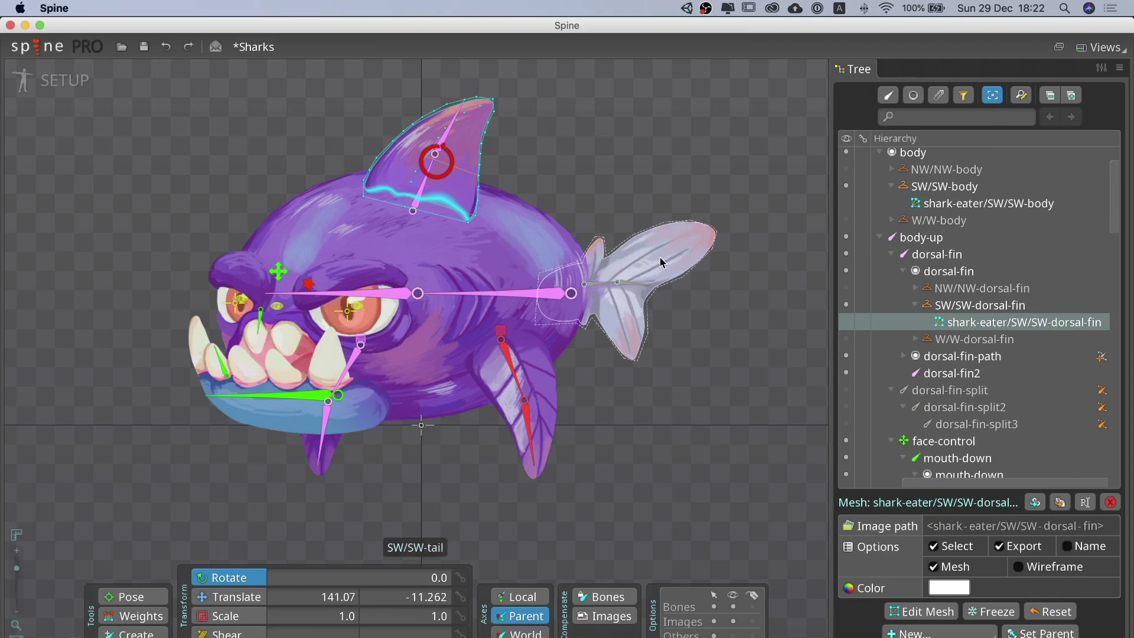
{"action": "left_click", "coordinate": [661, 263]}
{"action": "left_click", "coordinate": [546, 363]}
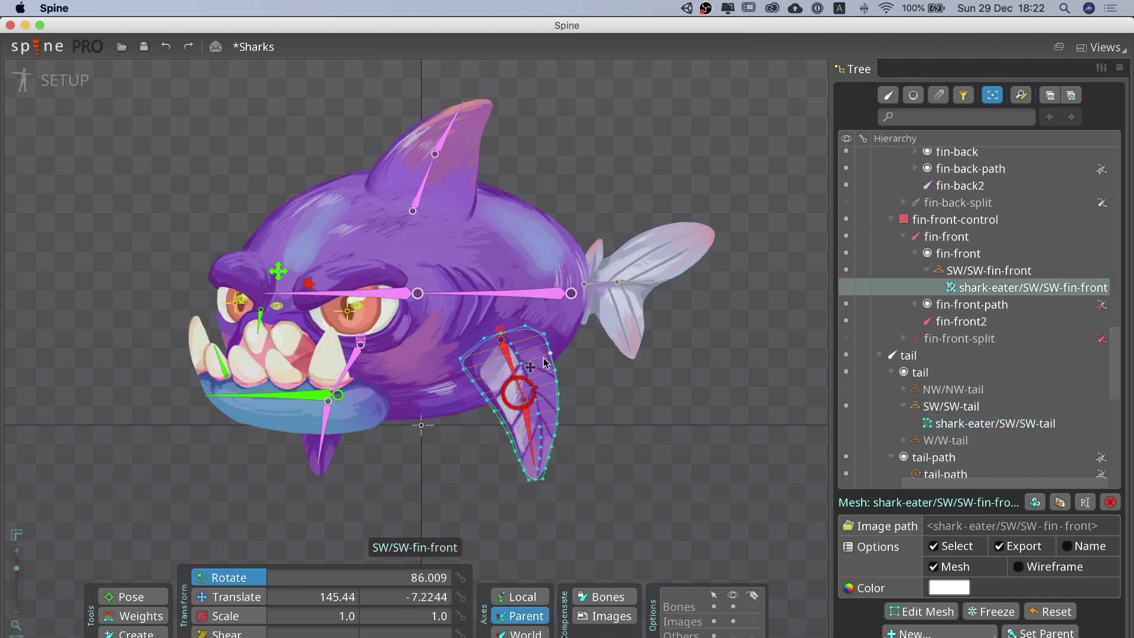
{"action": "left_click", "coordinate": [970, 207]}
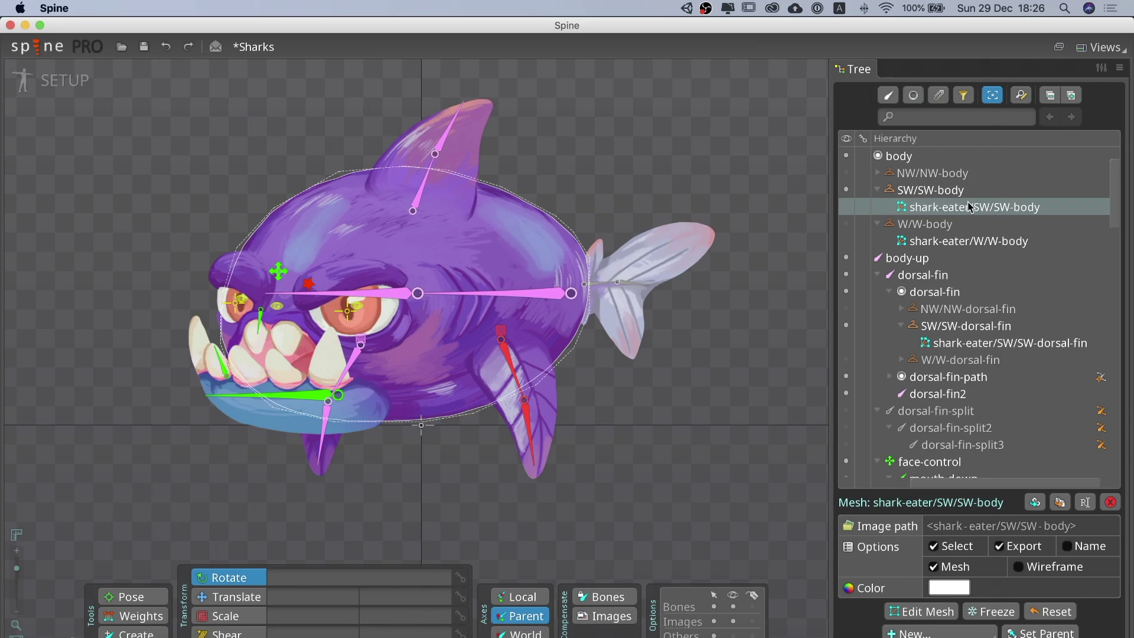
Add a linked mesh under SW/SW-body and rename it shark-hammer/SW/SW-body
{"action": "left_click", "coordinate": [1034, 503]}
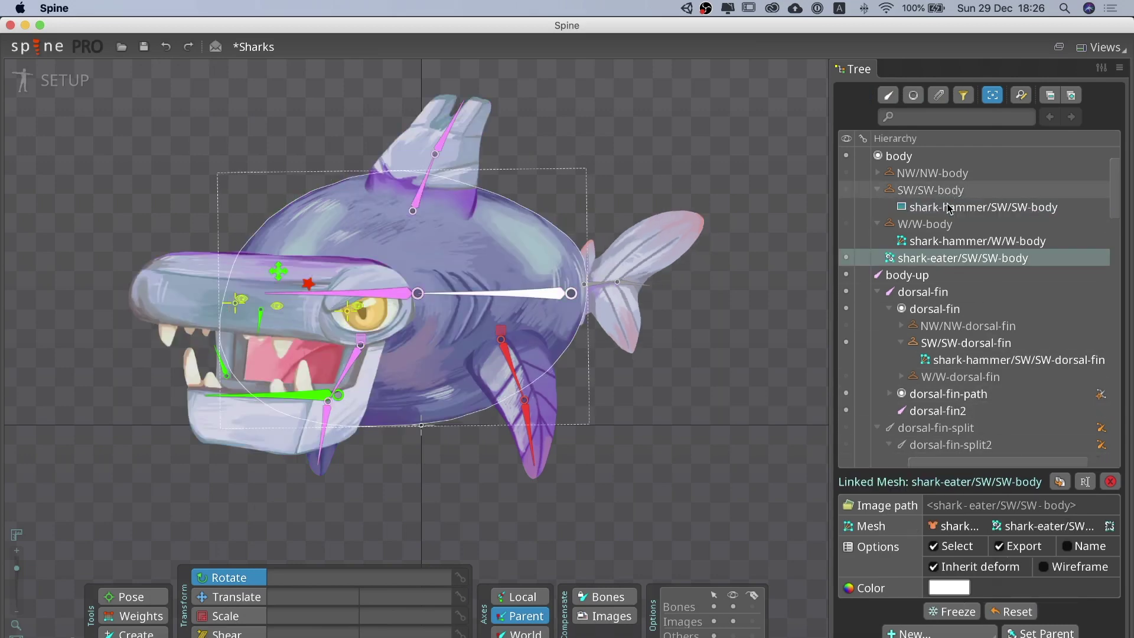
{"action": "left_click", "coordinate": [947, 258]}
{"action": "left_click_drag", "start_coordinate": [947, 260], "coordinate": [947, 195]}
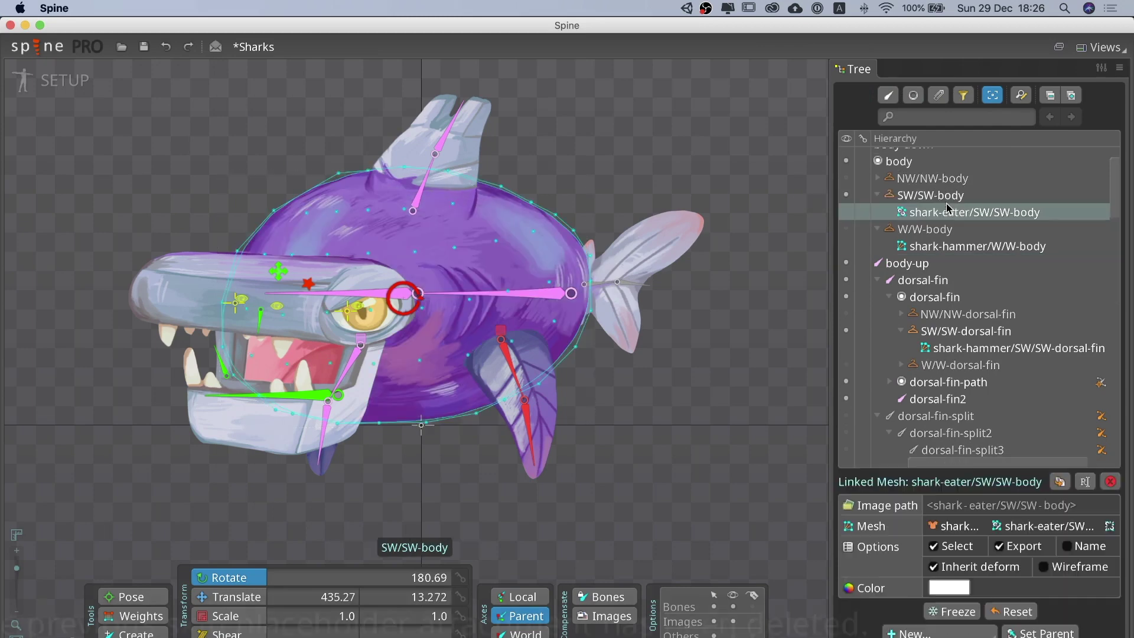
{"action": "double_click", "coordinate": [952, 222]}
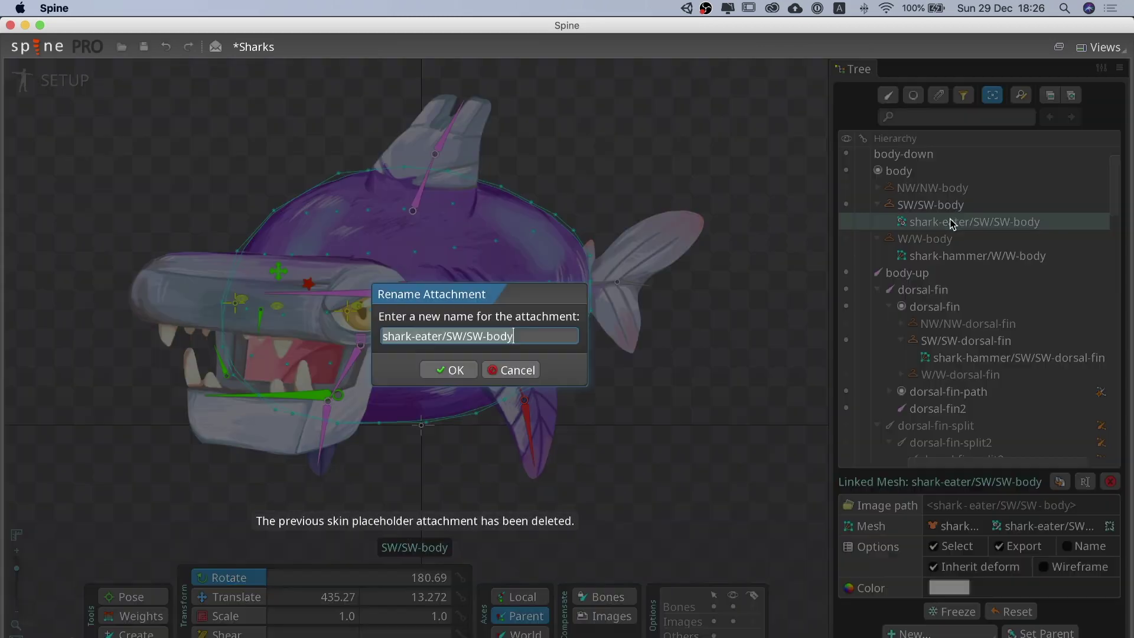
{"action": "left_click", "coordinate": [437, 334]}
{"action": "double_click", "coordinate": [435, 329]}
{"action": "type", "text": "hammer"}
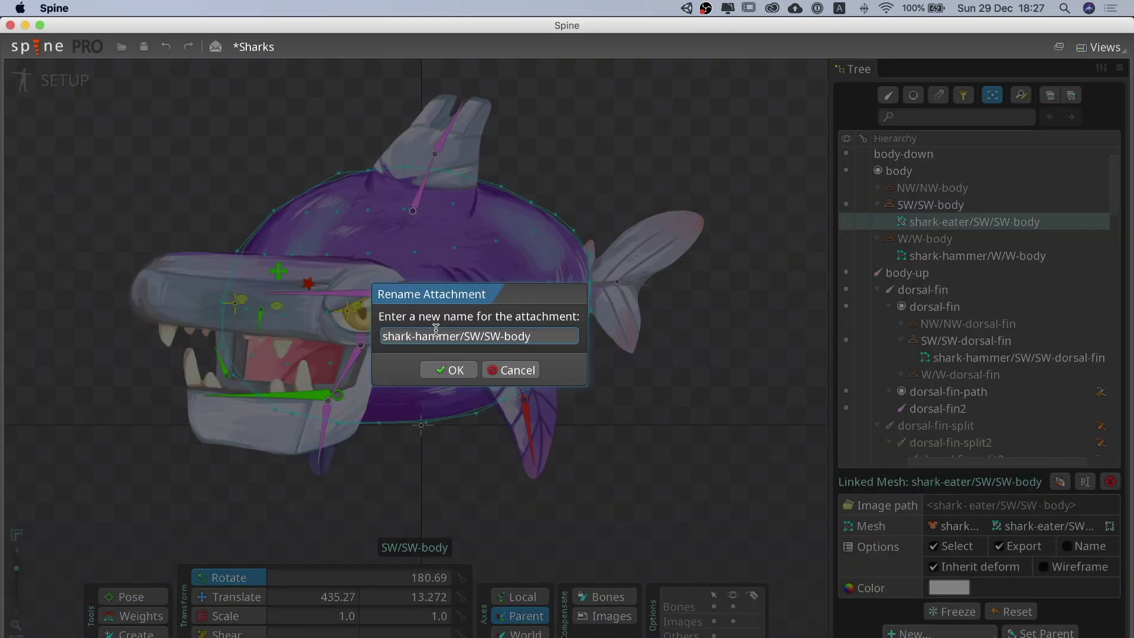
{"action": "key", "text": "Return"}
Adjust the linked mesh's outline vertices along its upper edge to fit the body
{"action": "scroll", "coordinate": [417, 299], "scroll_direction": "up", "scroll_amount": 5}
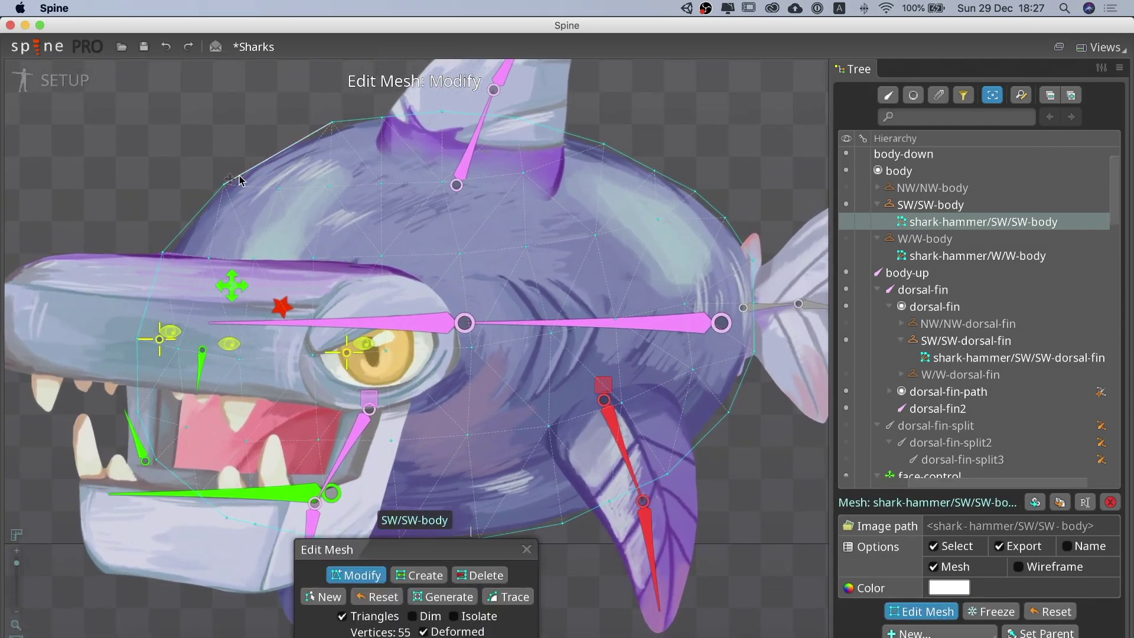
{"action": "left_click_drag", "start_coordinate": [226, 186], "coordinate": [224, 178]}
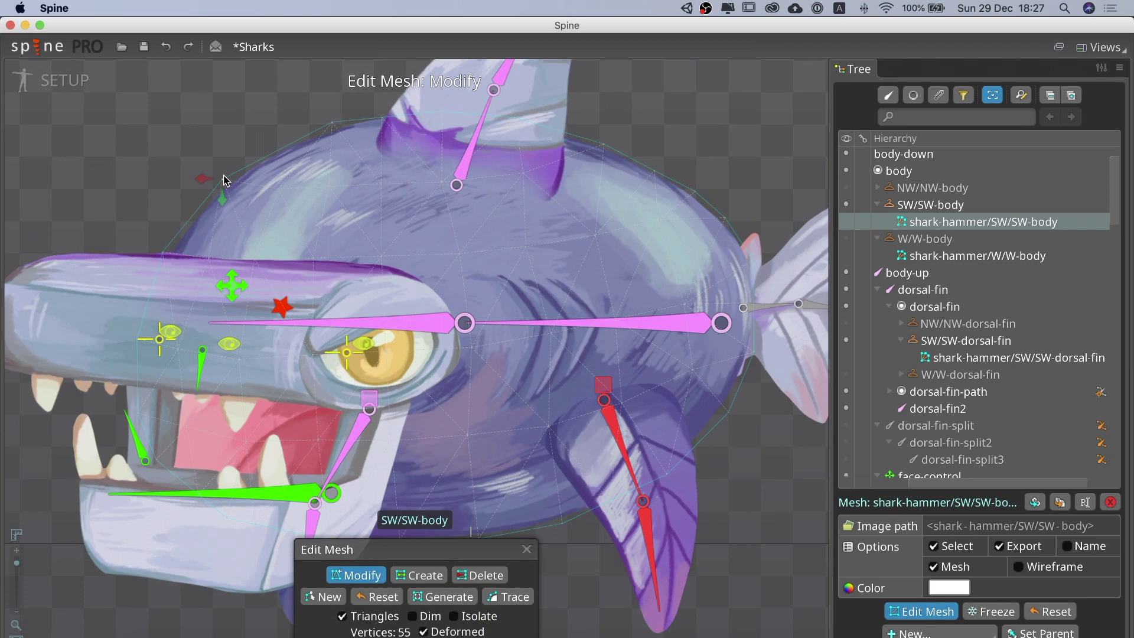
{"action": "left_click", "coordinate": [655, 173]}
Draw the fin-front-split bone down the front fin and split it into six bones
{"action": "scroll", "coordinate": [629, 295], "scroll_direction": "down", "scroll_amount": 3}
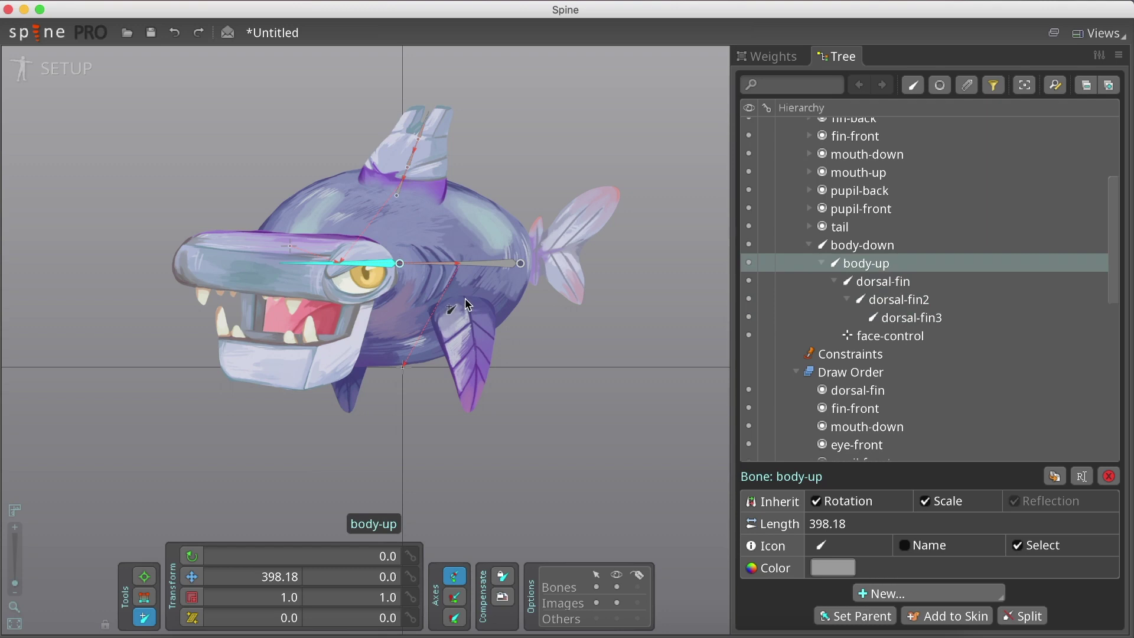
{"action": "left_click_drag", "start_coordinate": [466, 300], "coordinate": [473, 405]}
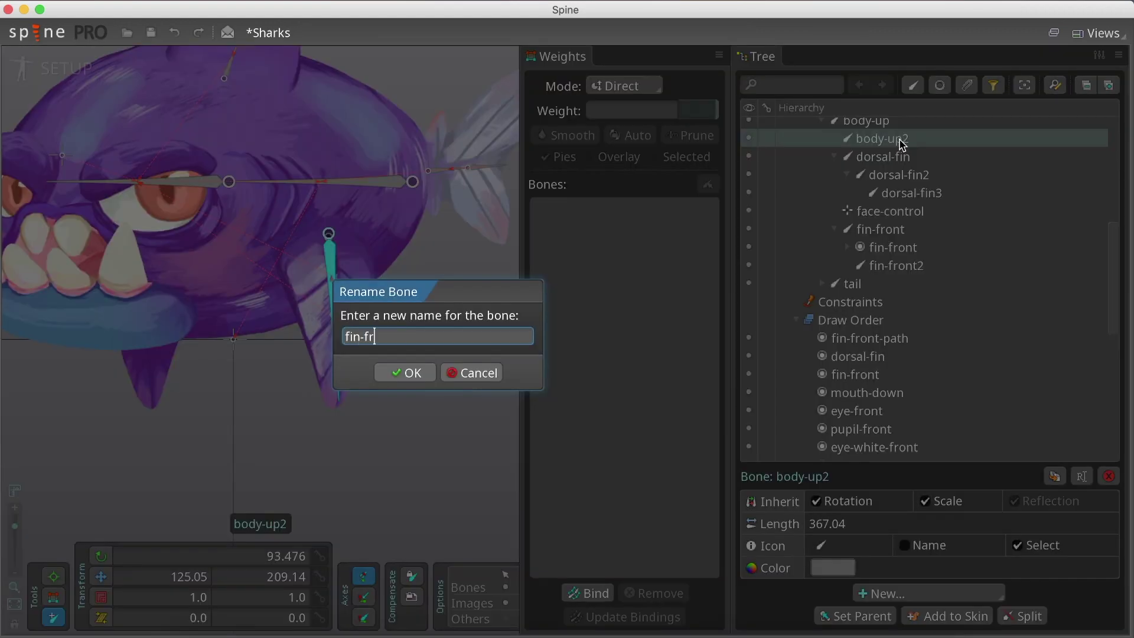
{"action": "key", "text": "Return"}
{"action": "left_click", "coordinate": [1023, 616]}
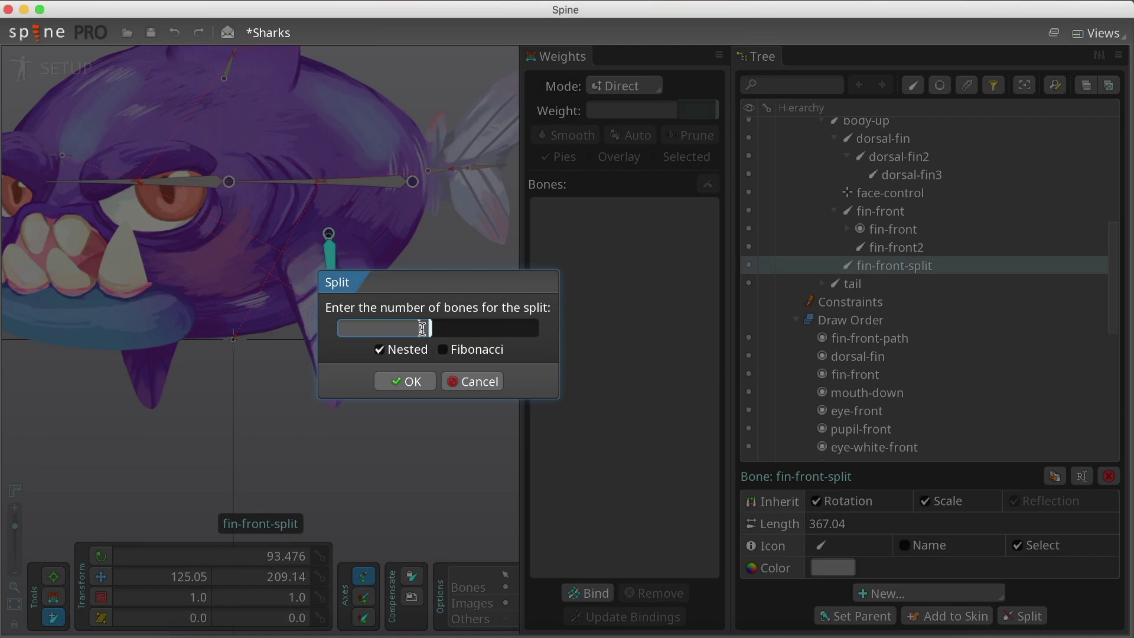
{"action": "left_click", "coordinate": [411, 379]}
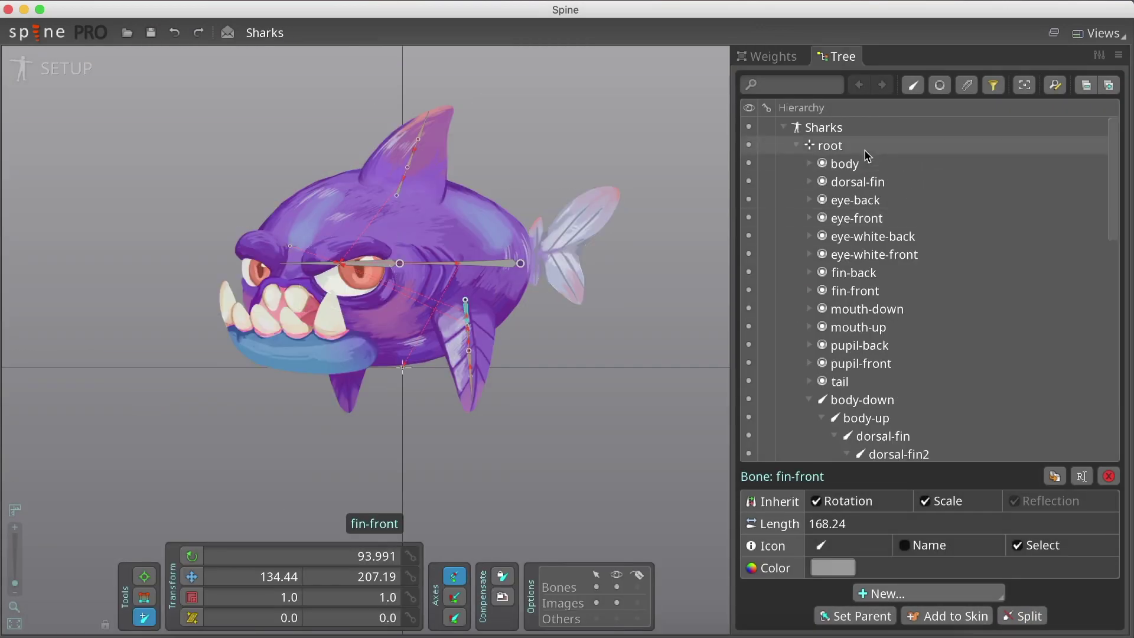
Create a new path named fin-front-path under root
{"action": "left_click", "coordinate": [860, 147]}
{"action": "left_click", "coordinate": [895, 604]}
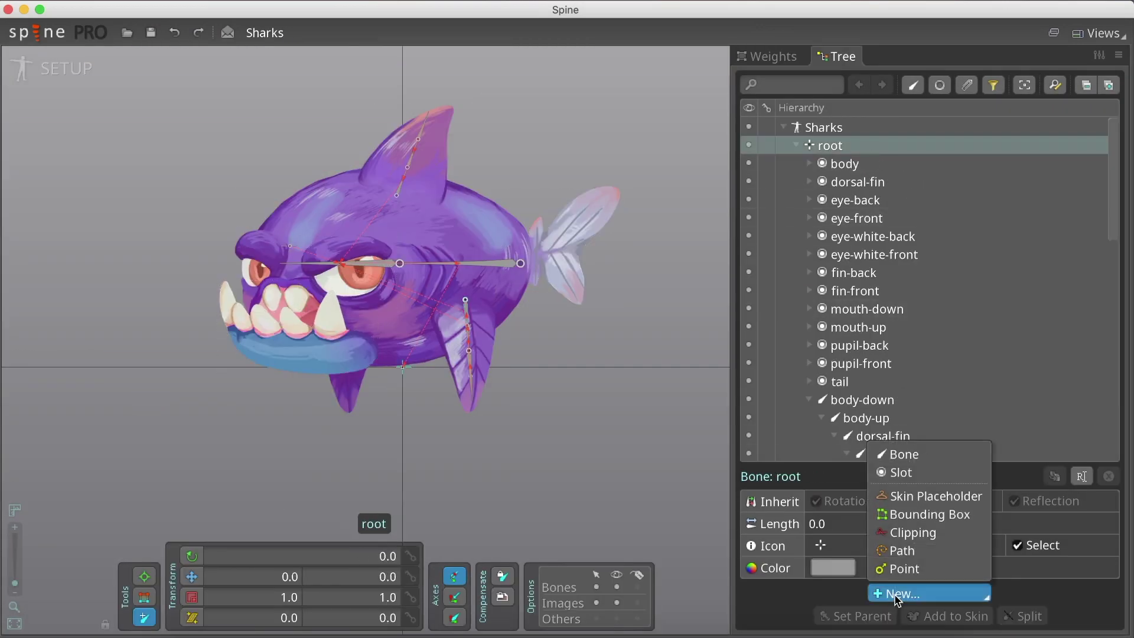
{"action": "left_click", "coordinate": [901, 553]}
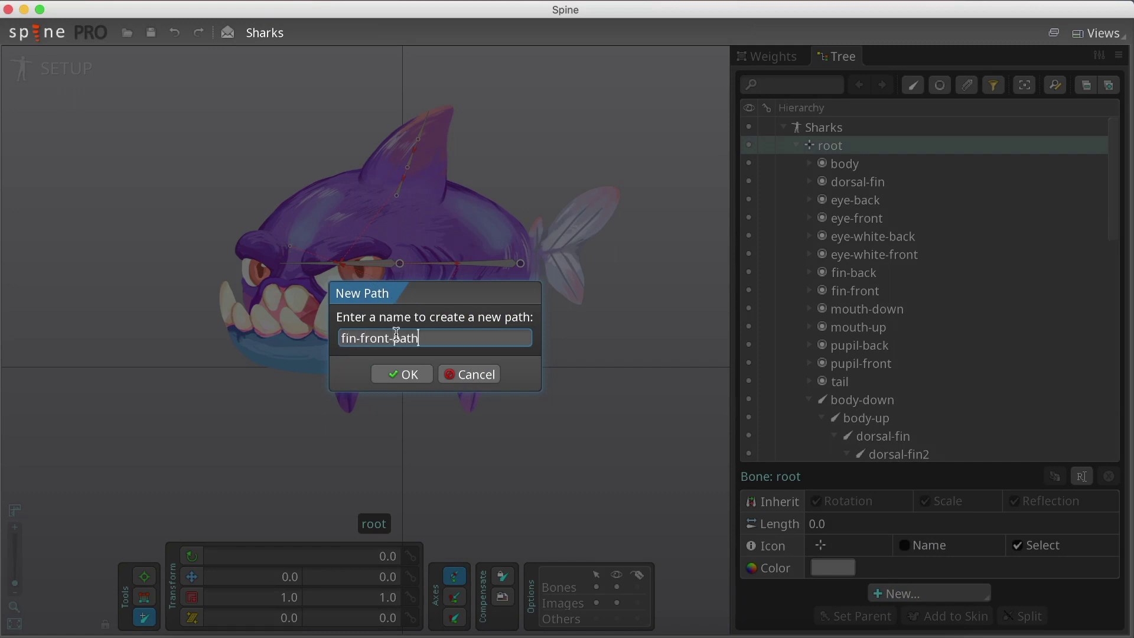
{"action": "key", "text": "Return"}
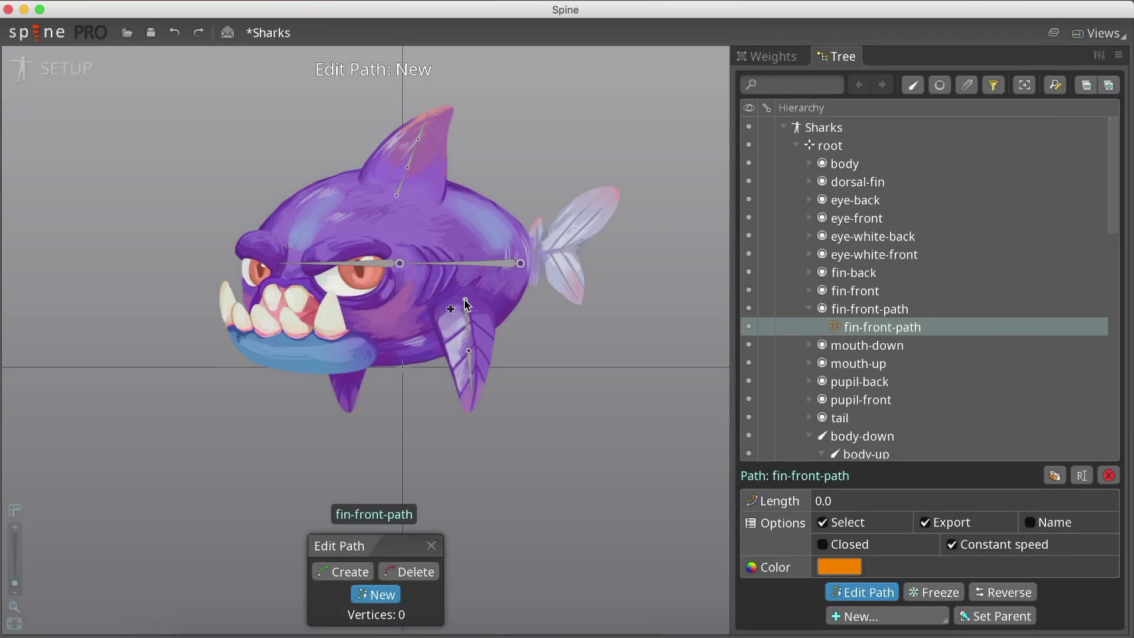
Draw fin-front-path from the fin's top to its tip and straighten its handles
{"action": "left_click", "coordinate": [451, 308]}
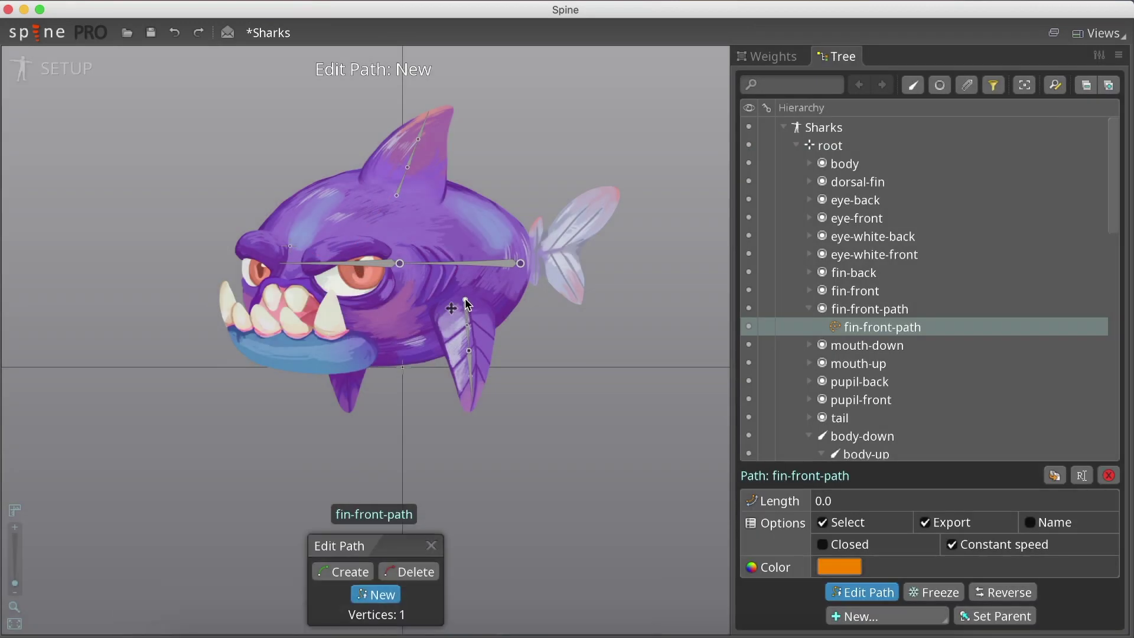
{"action": "left_click", "coordinate": [476, 407]}
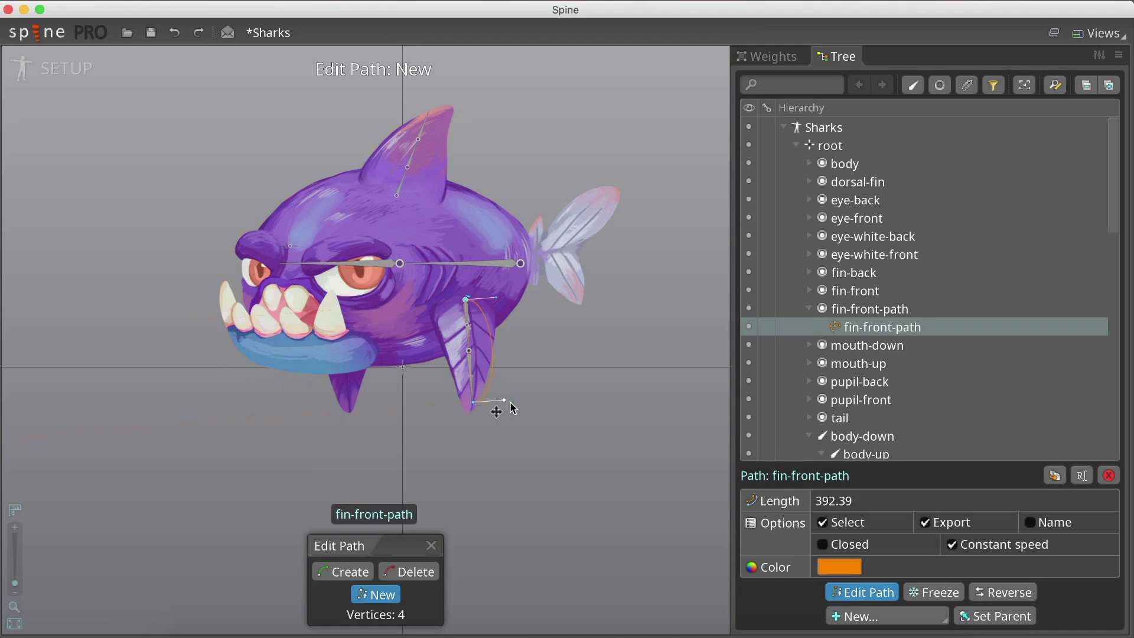
{"action": "left_click_drag", "start_coordinate": [507, 399], "coordinate": [471, 347]}
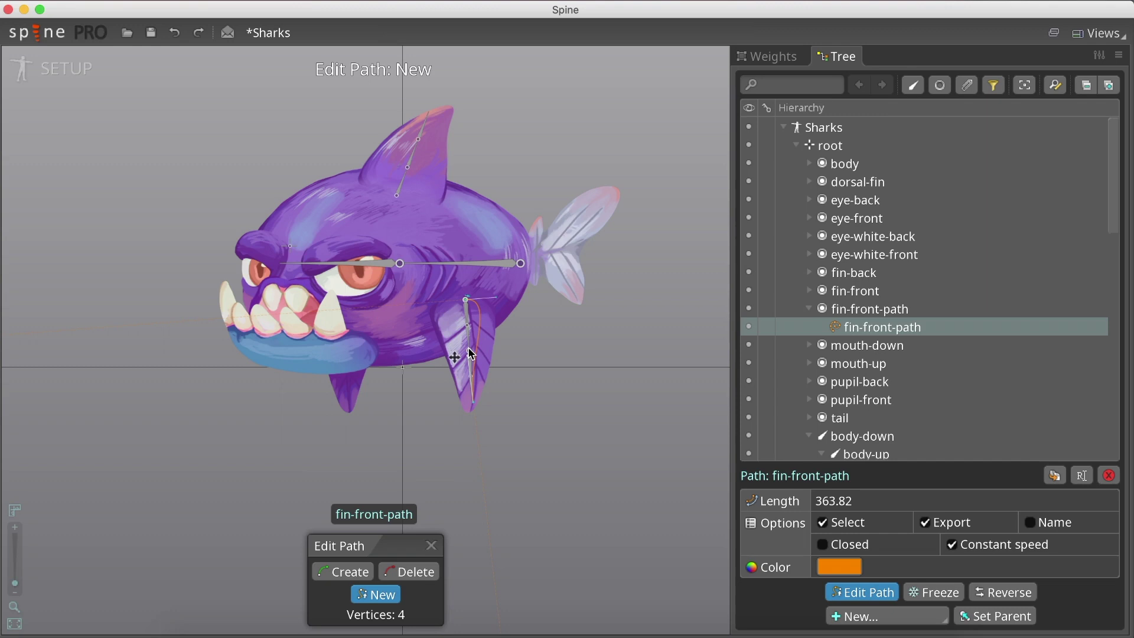
{"action": "left_click_drag", "start_coordinate": [499, 303], "coordinate": [472, 363]}
Expand the fin-front-split bone chain down to fin-front-split5 in the tree
{"action": "left_click", "coordinate": [833, 265]}
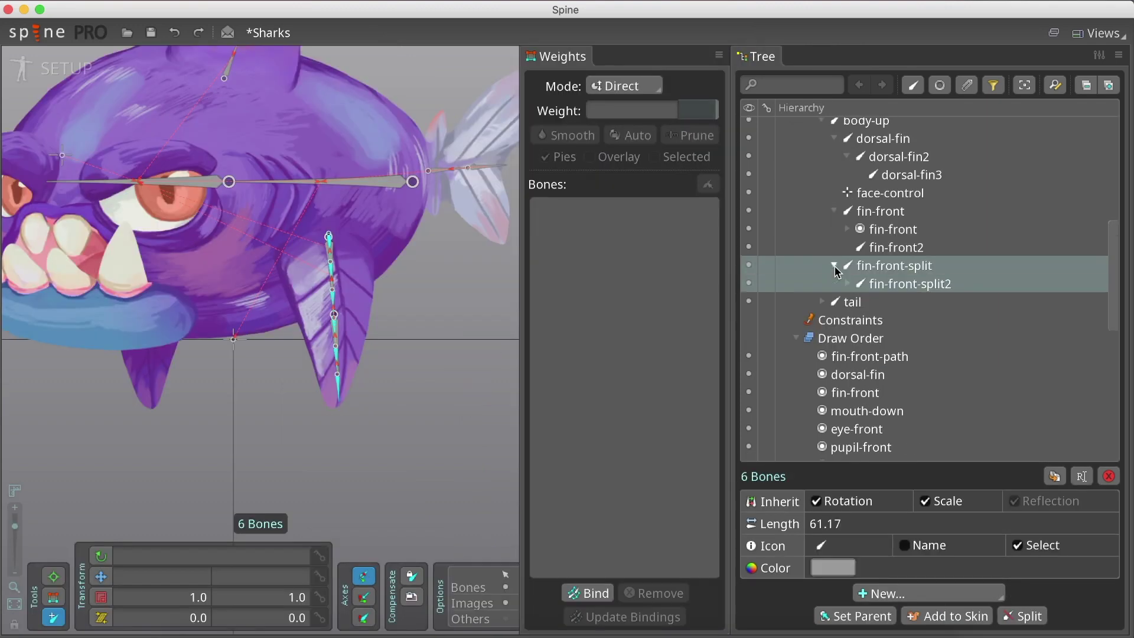
{"action": "left_click", "coordinate": [847, 284]}
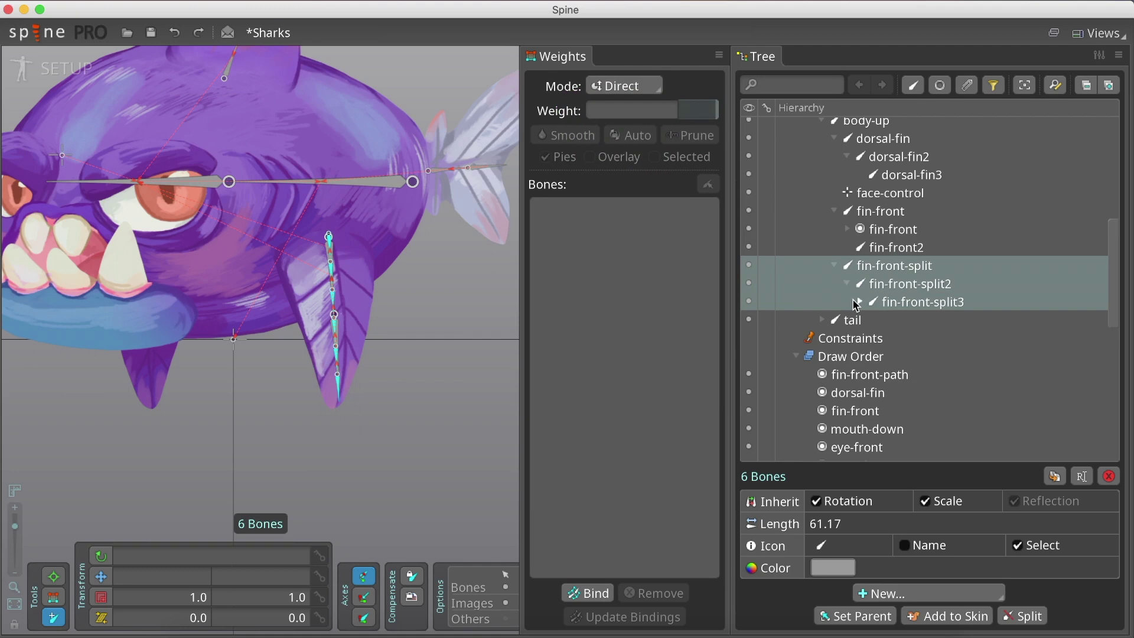
{"action": "left_click", "coordinate": [859, 302]}
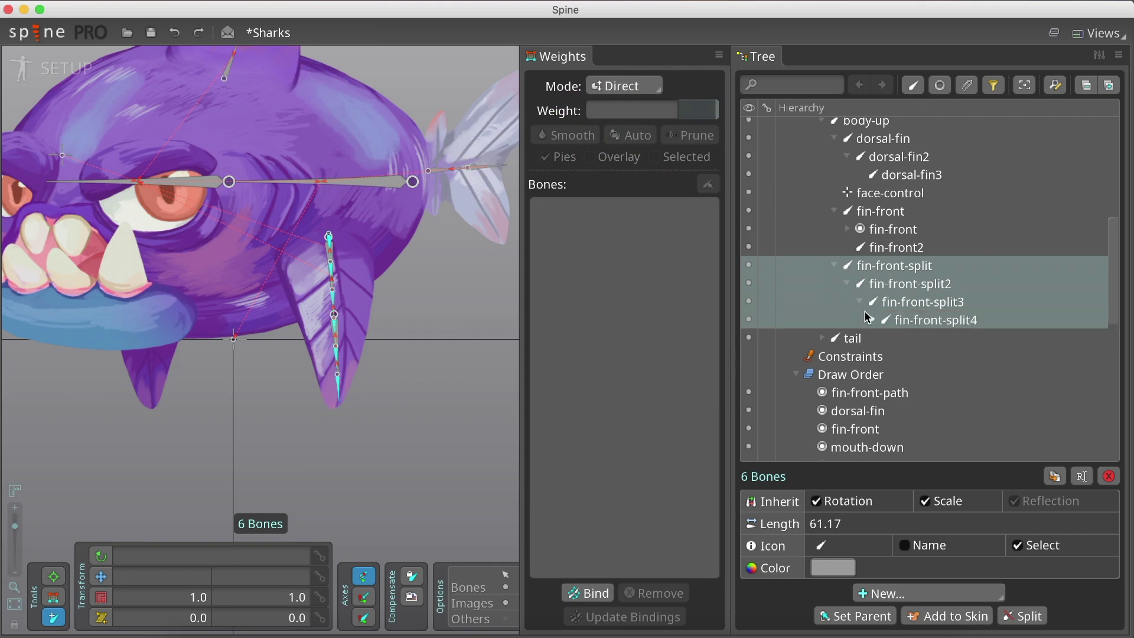
{"action": "left_click", "coordinate": [870, 320]}
{"action": "scroll", "coordinate": [874, 319], "scroll_direction": "up", "scroll_amount": 3}
Create a path constraint for the split bones targeting fin-front-path, named fin-front-path-constirn
{"action": "left_click", "coordinate": [889, 593]}
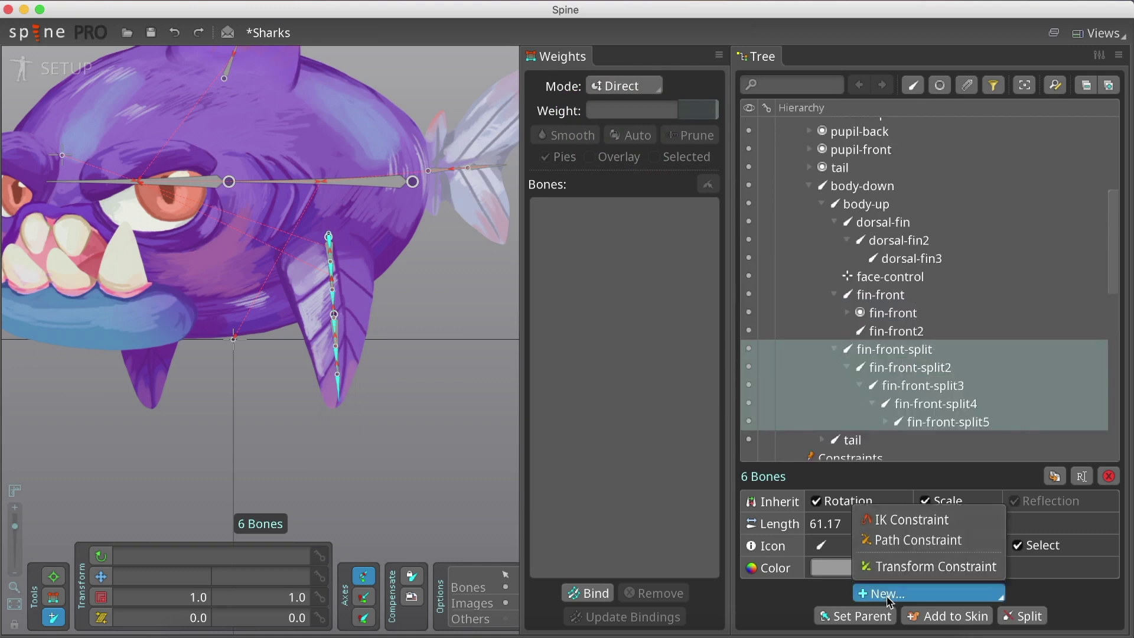
{"action": "left_click", "coordinate": [881, 544]}
{"action": "scroll", "coordinate": [874, 236], "scroll_direction": "up", "scroll_amount": 5}
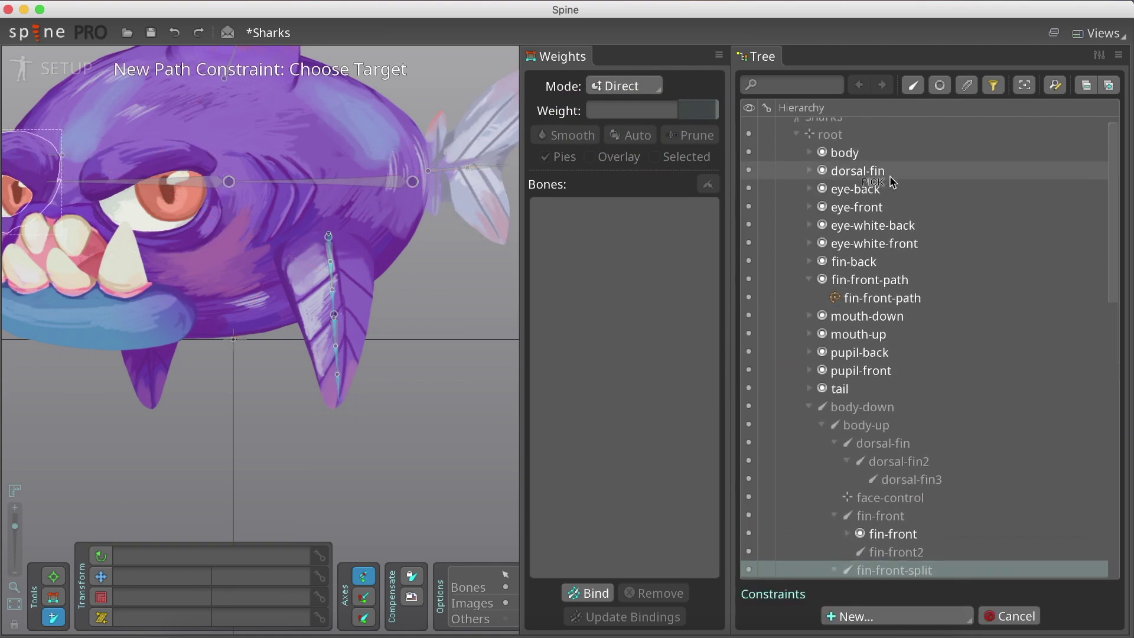
{"action": "left_click", "coordinate": [865, 309]}
{"action": "left_click", "coordinate": [415, 337]}
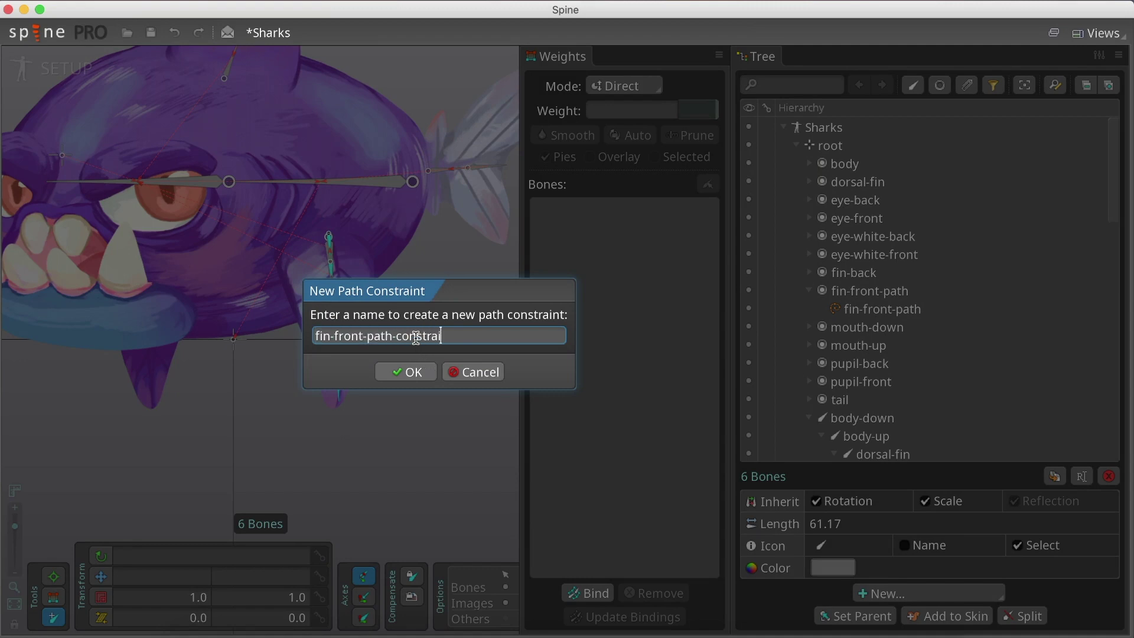
{"action": "key", "text": "Return"}
Keep spacing mode on Length and set the rotate mix mode to Chain Scale
{"action": "left_click", "coordinate": [1086, 469]}
{"action": "left_click", "coordinate": [1099, 495]}
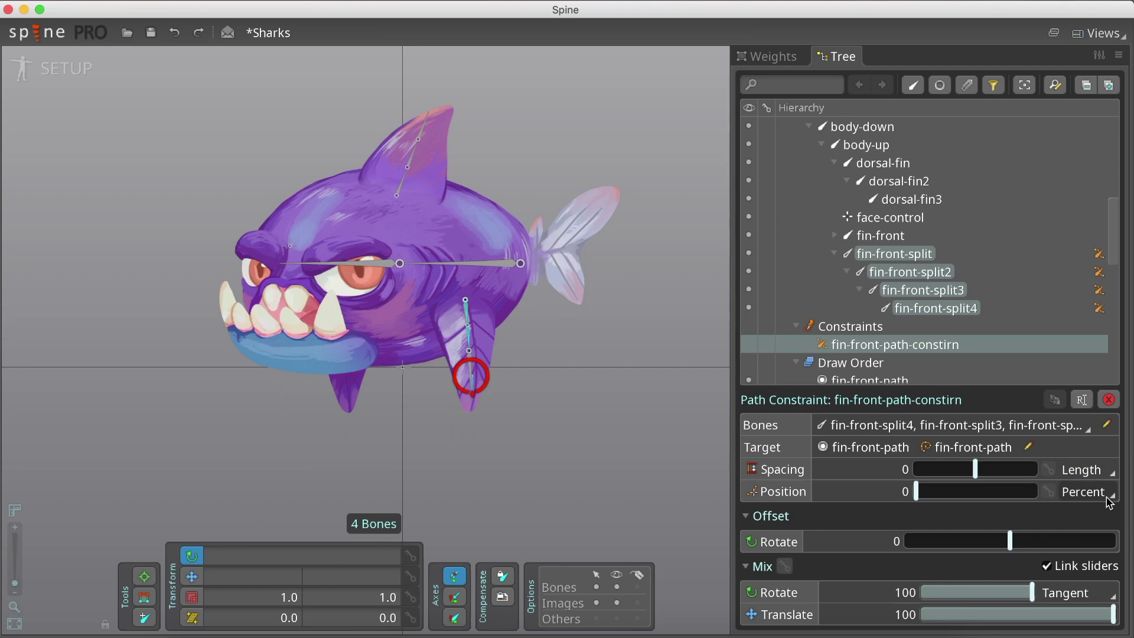
{"action": "left_click", "coordinate": [1089, 592]}
{"action": "left_click", "coordinate": [1096, 574]}
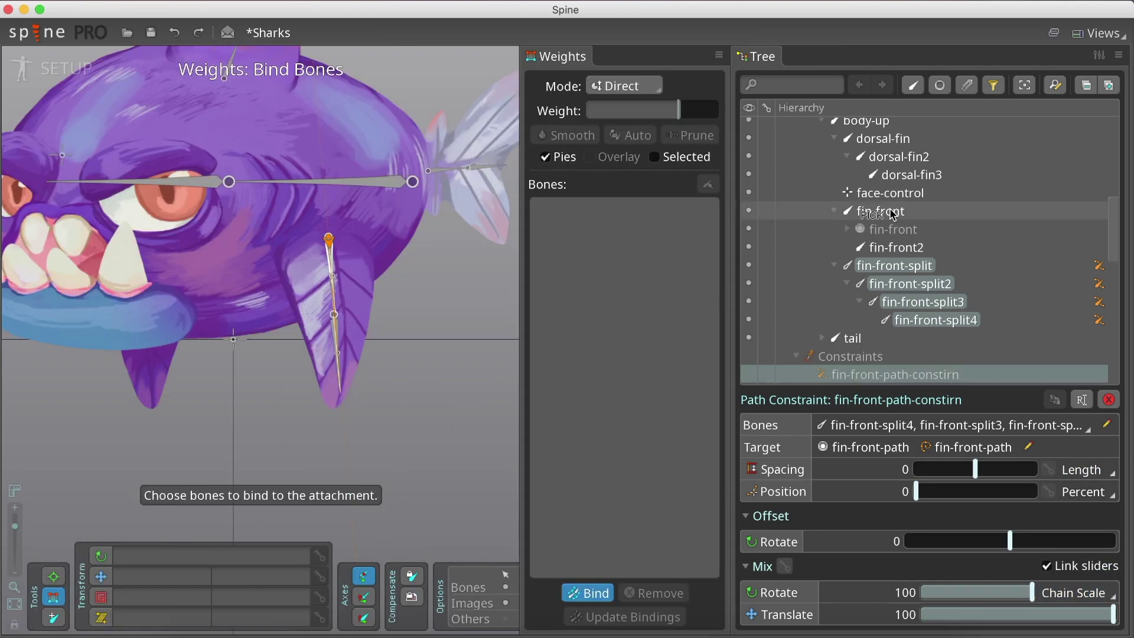
Bind the fin mesh to fin-front and fin-front2, weighting the tip vertex fully to fin-front2
{"action": "left_click", "coordinate": [879, 211]}
{"action": "left_click", "coordinate": [896, 247]}
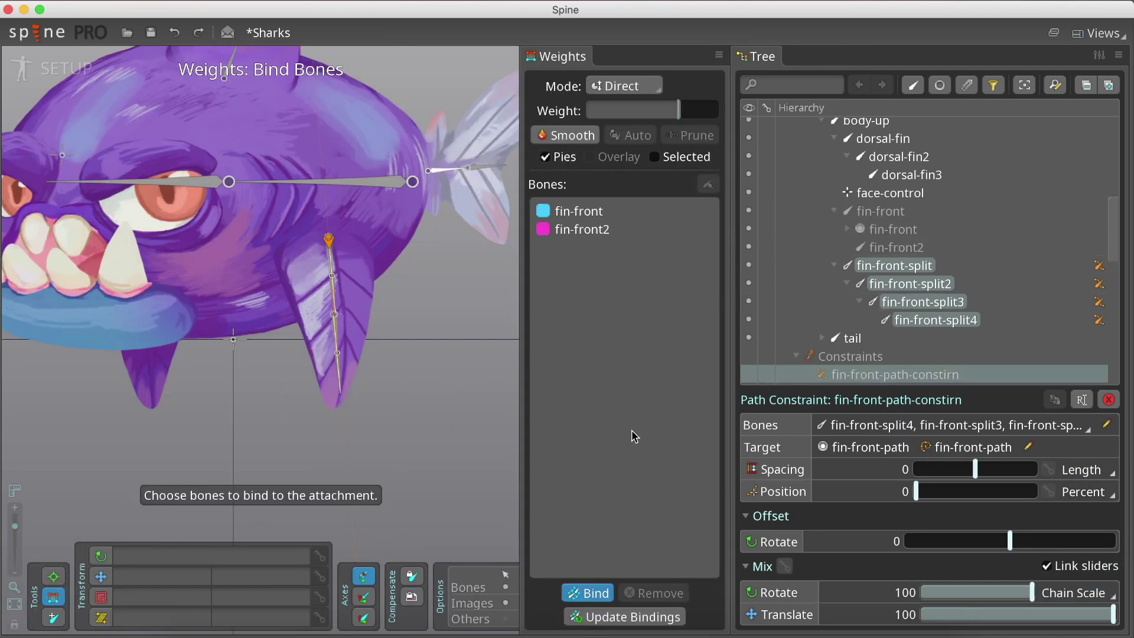
{"action": "left_click", "coordinate": [585, 595]}
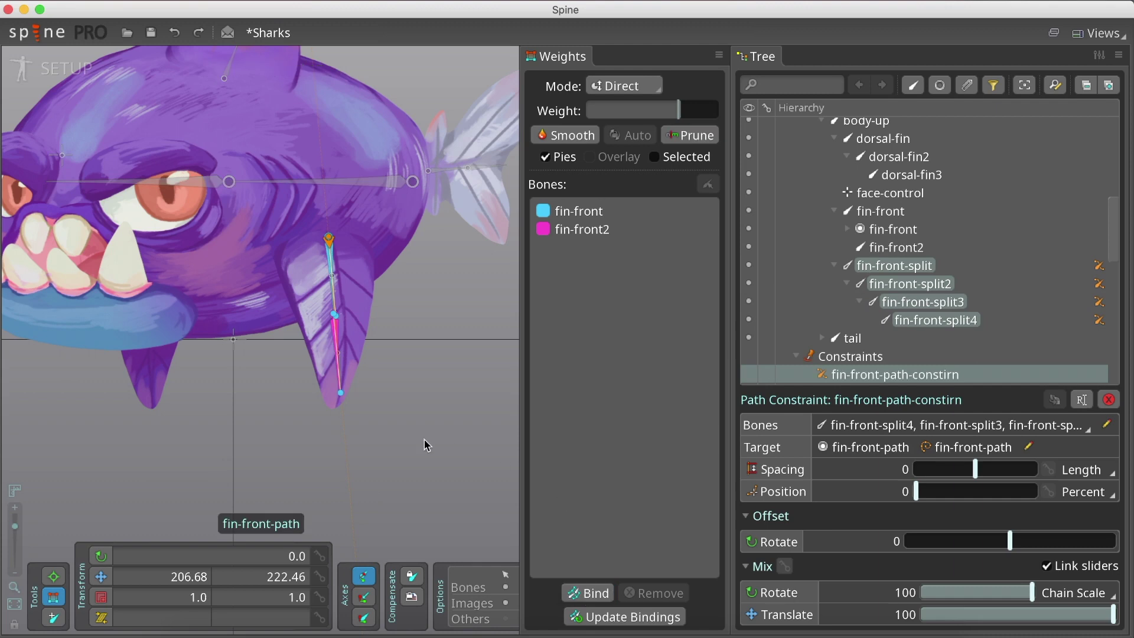
{"action": "left_click", "coordinate": [340, 399]}
{"action": "left_click", "coordinate": [564, 233]}
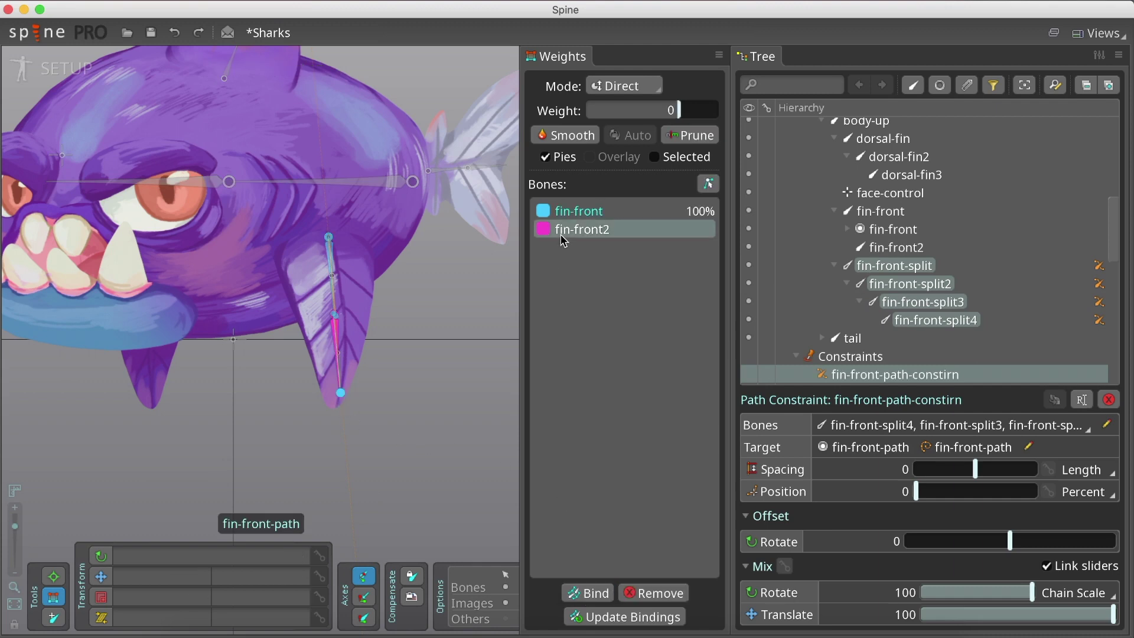
{"action": "left_click_drag", "start_coordinate": [324, 405], "coordinate": [348, 375]}
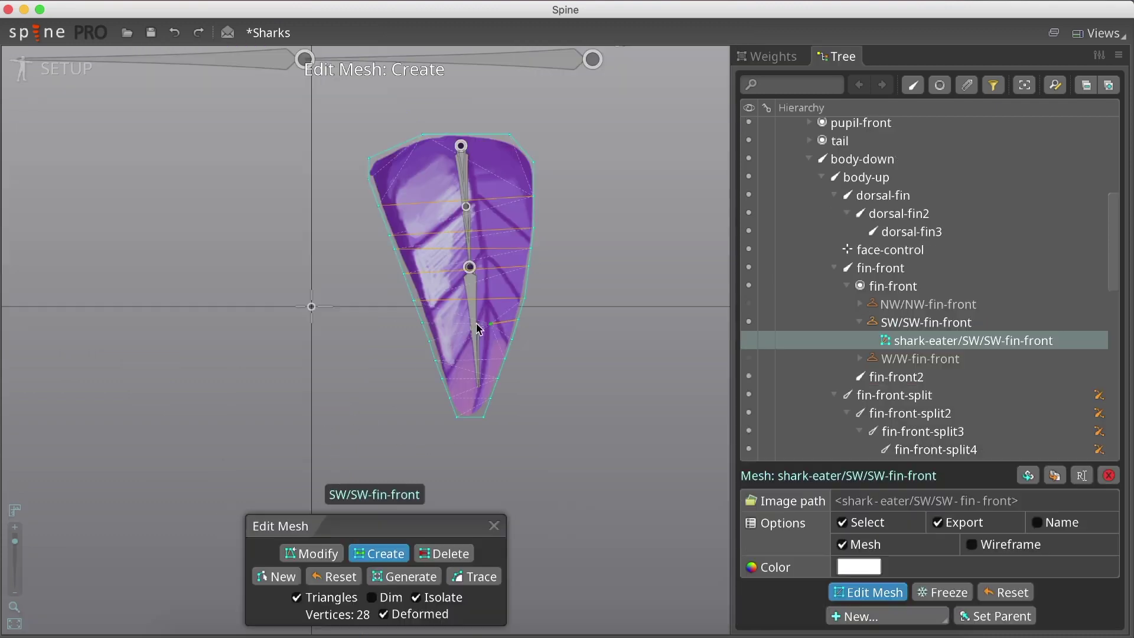
Add one vertex to the fin mesh and return to weighting
{"action": "left_click", "coordinate": [311, 554]}
{"action": "left_click", "coordinate": [524, 182]}
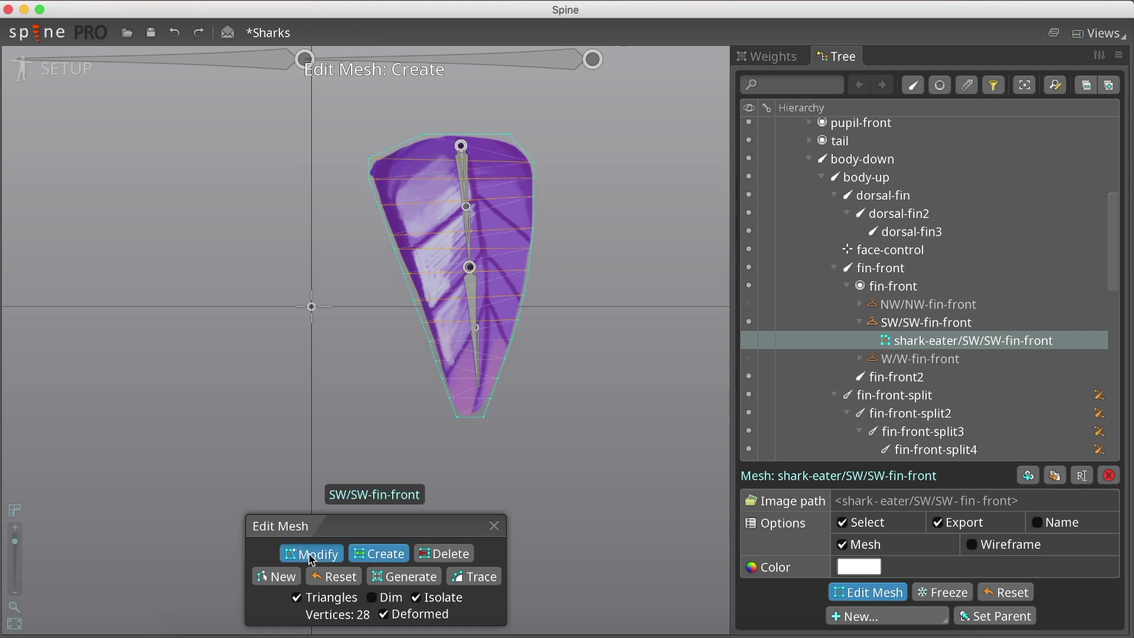
{"action": "left_click", "coordinate": [311, 553]}
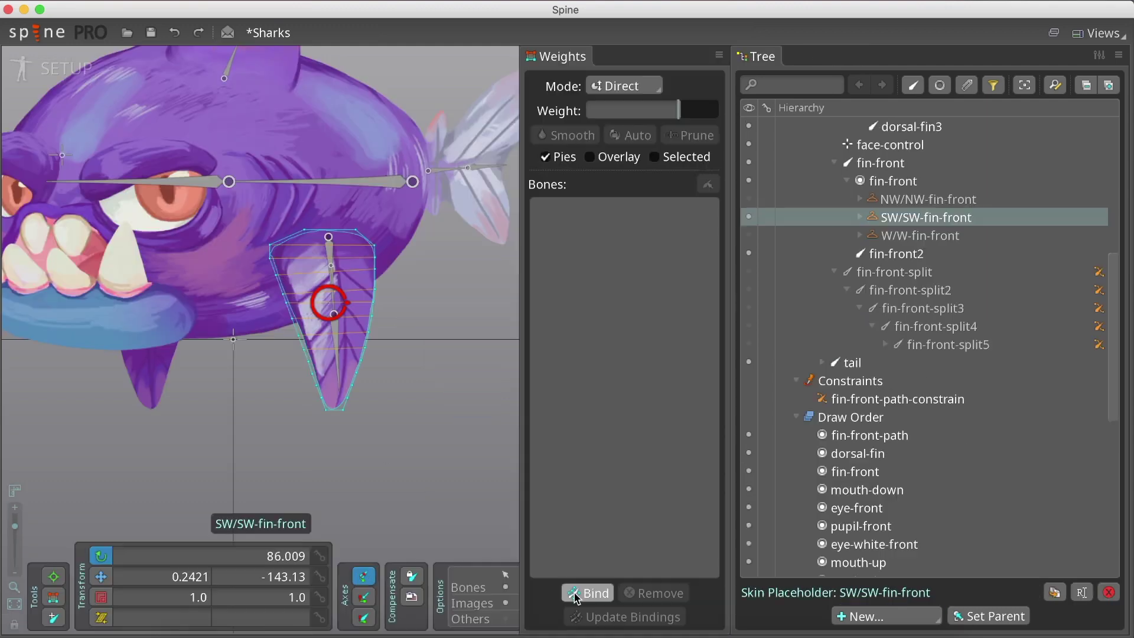
Bind fin-front-split through fin-front-split5 to the front fin mesh
{"action": "left_click", "coordinate": [576, 597]}
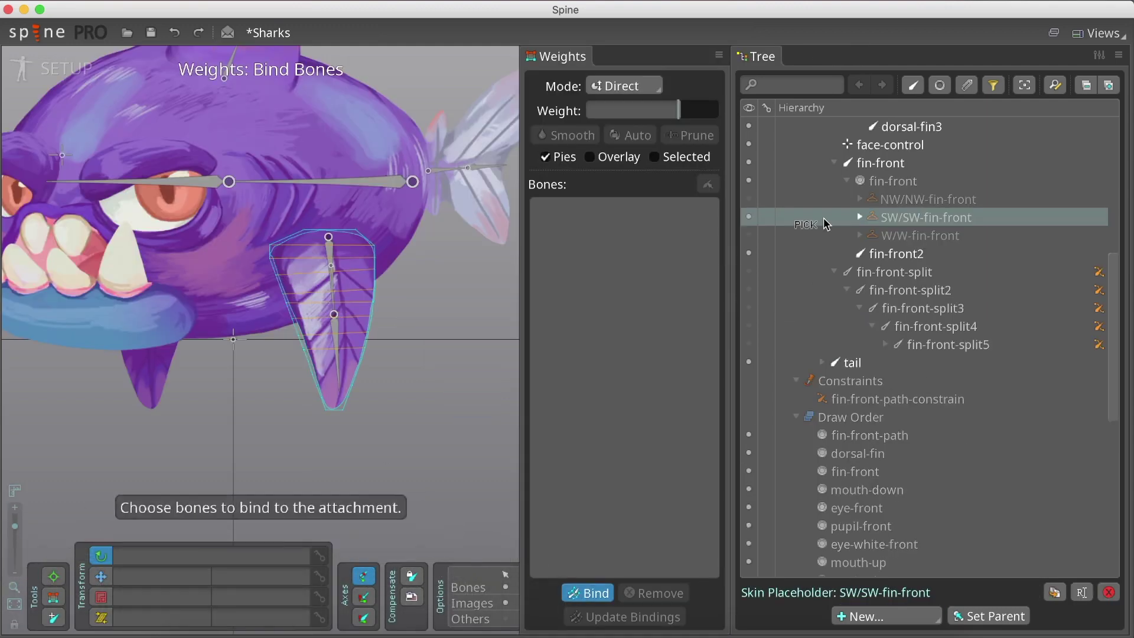
{"action": "left_click", "coordinate": [877, 273]}
{"action": "left_click", "coordinate": [892, 290]}
{"action": "left_click", "coordinate": [908, 308]}
{"action": "left_click", "coordinate": [922, 326]}
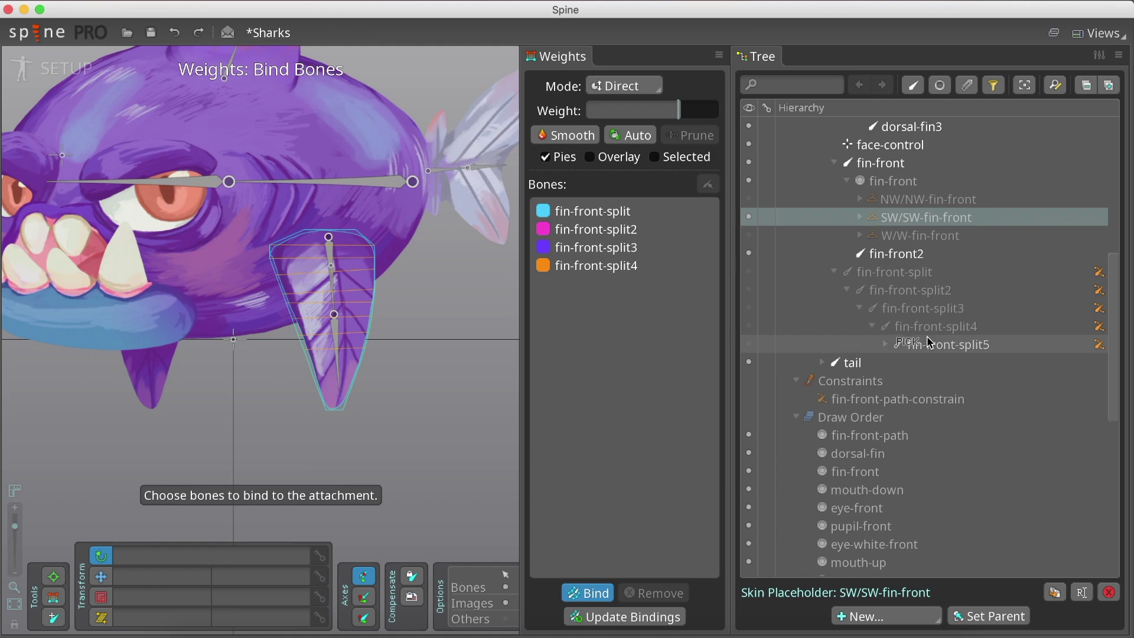
{"action": "left_click", "coordinate": [926, 342]}
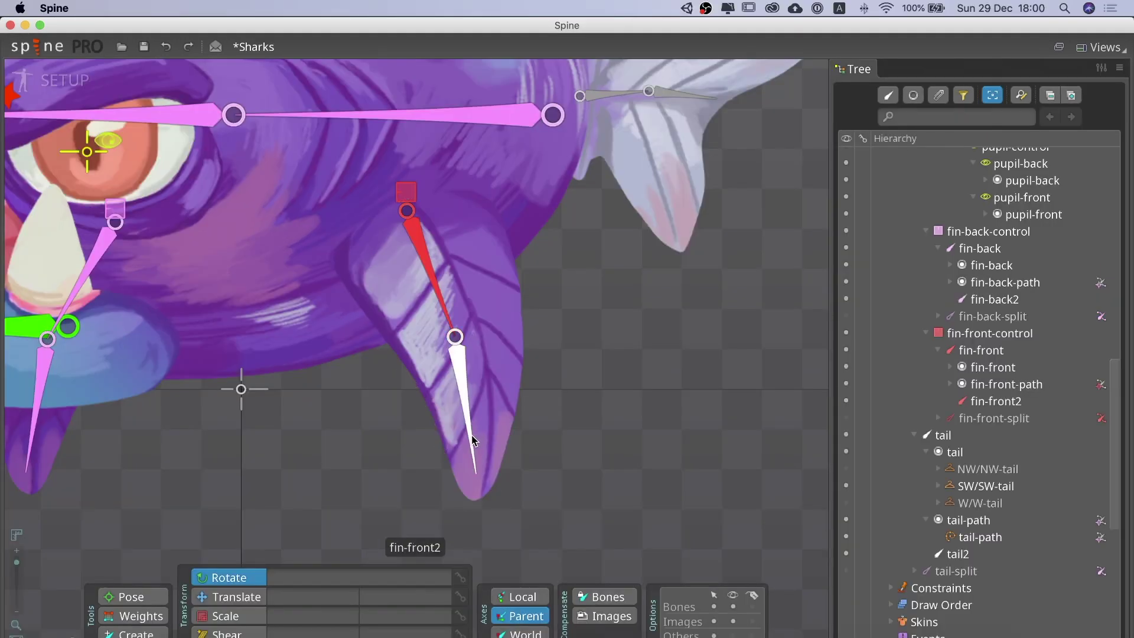
Rotate fin-front2 and fin-front in the viewport to bend the fin and watch the mesh deform
{"action": "left_click", "coordinate": [472, 440]}
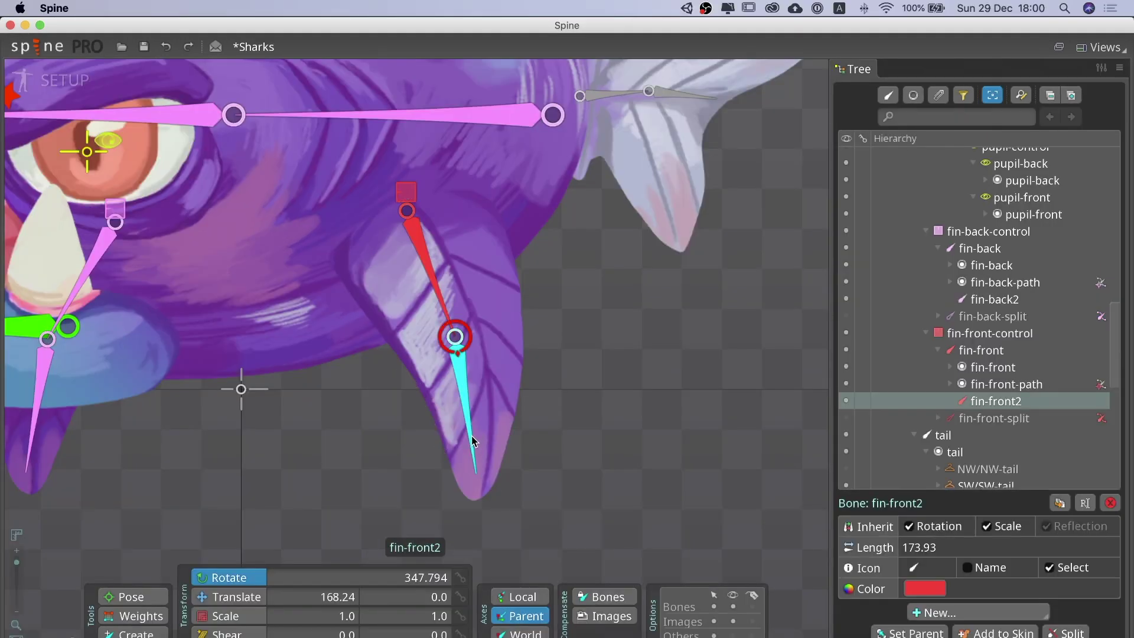
{"action": "left_click_drag", "start_coordinate": [473, 440], "coordinate": [627, 416]}
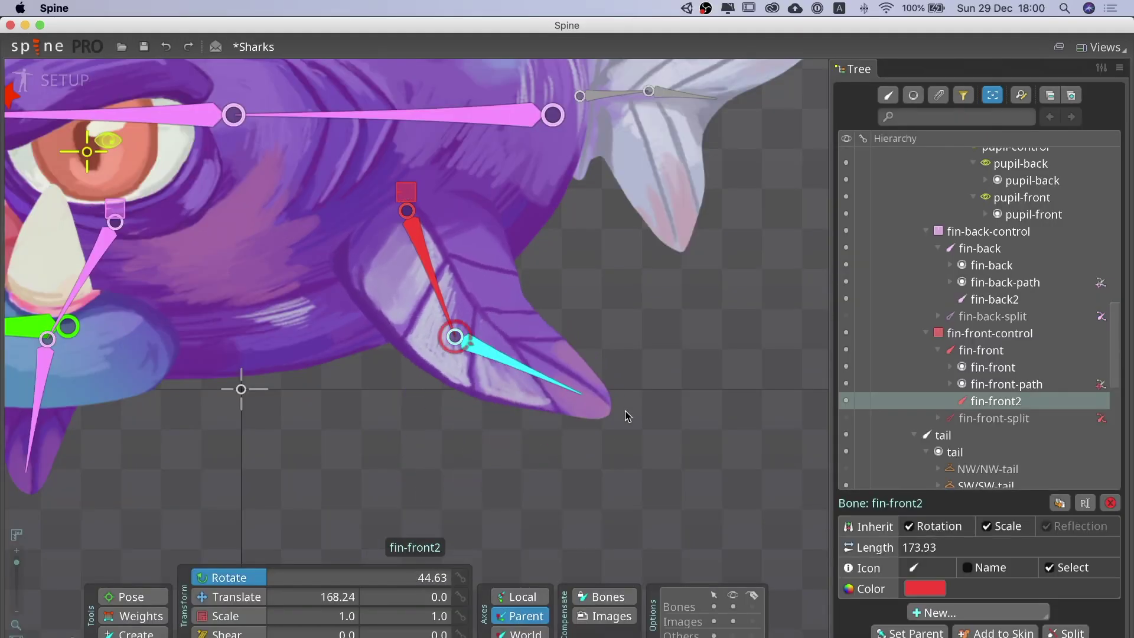
{"action": "left_click", "coordinate": [437, 278]}
{"action": "left_click_drag", "start_coordinate": [437, 278], "coordinate": [487, 269]}
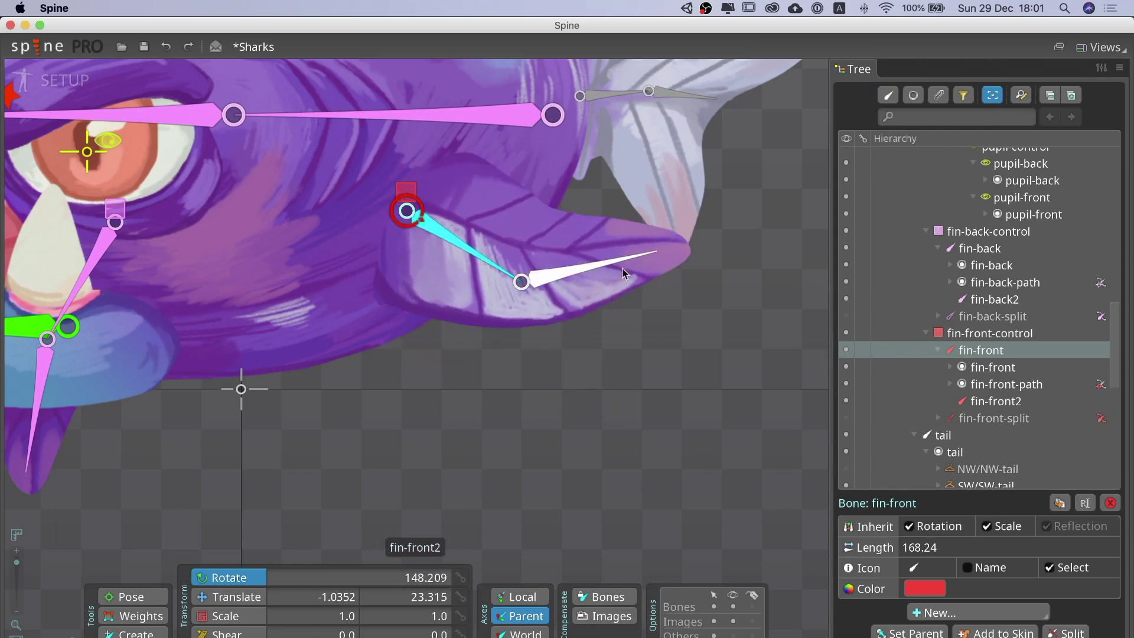
{"action": "left_click_drag", "start_coordinate": [623, 273], "coordinate": [562, 498]}
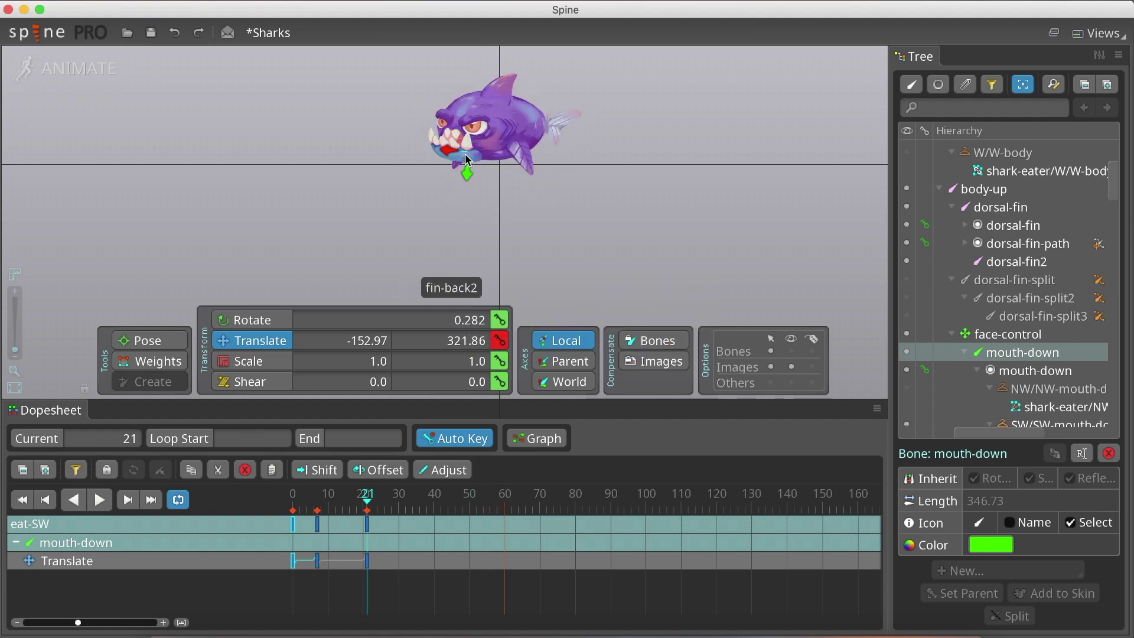
Raise mouth-down to close the jaw at frame 21, then paste its frame-0 open key at frame 30
{"action": "left_click_drag", "start_coordinate": [470, 173], "coordinate": [469, 164]}
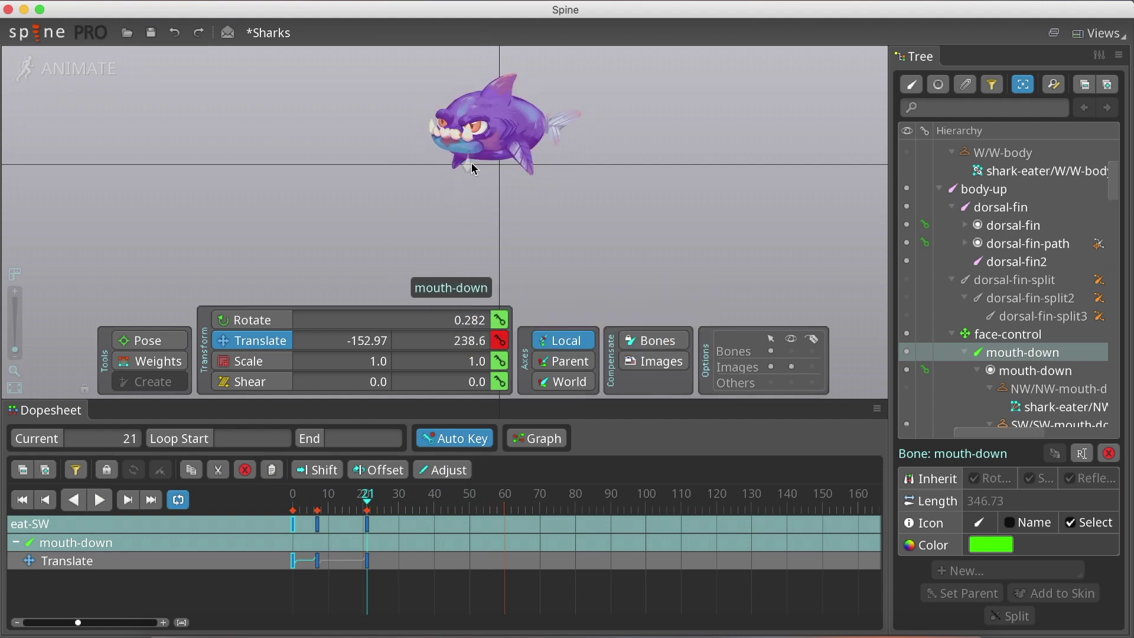
{"action": "left_click", "coordinate": [295, 569]}
{"action": "key", "text": "super+c"}
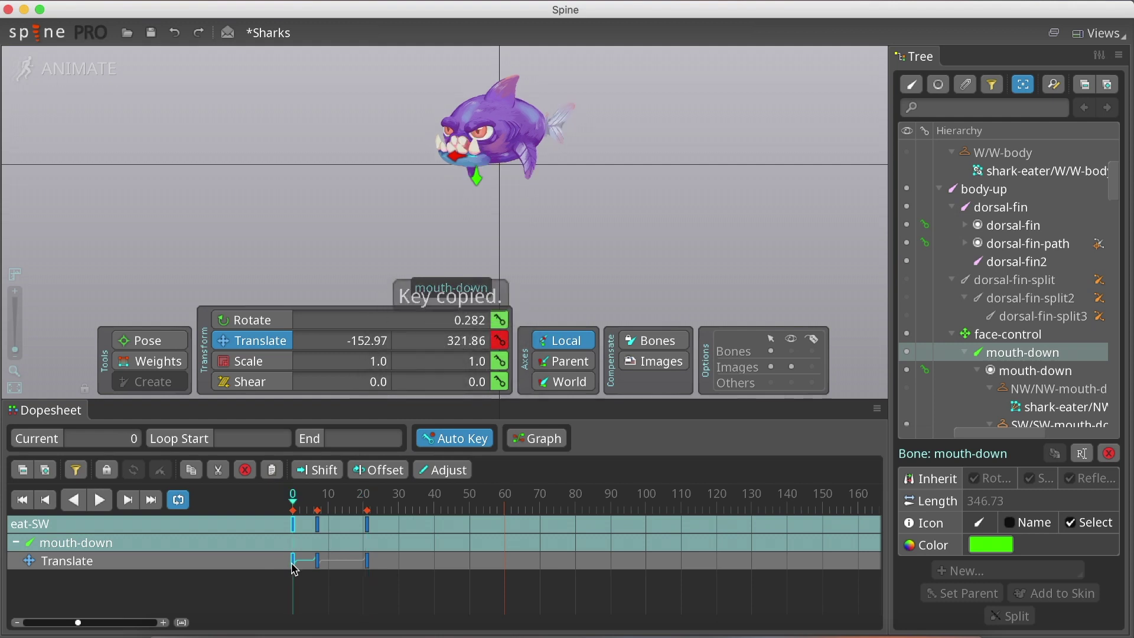
{"action": "left_click", "coordinate": [404, 505]}
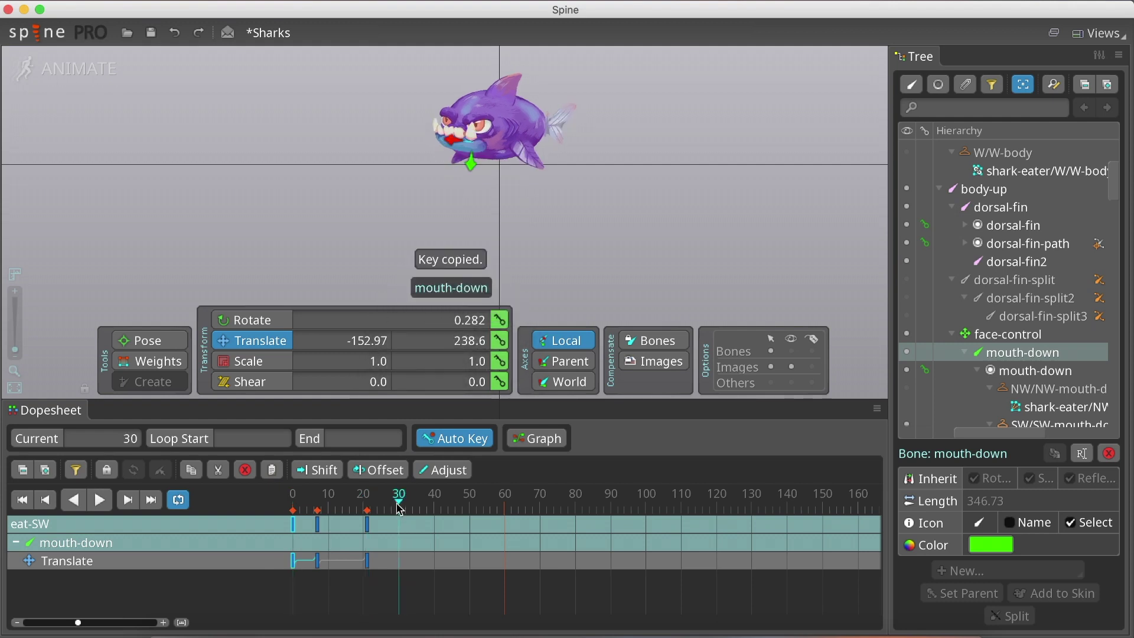
{"action": "key", "text": "super+v"}
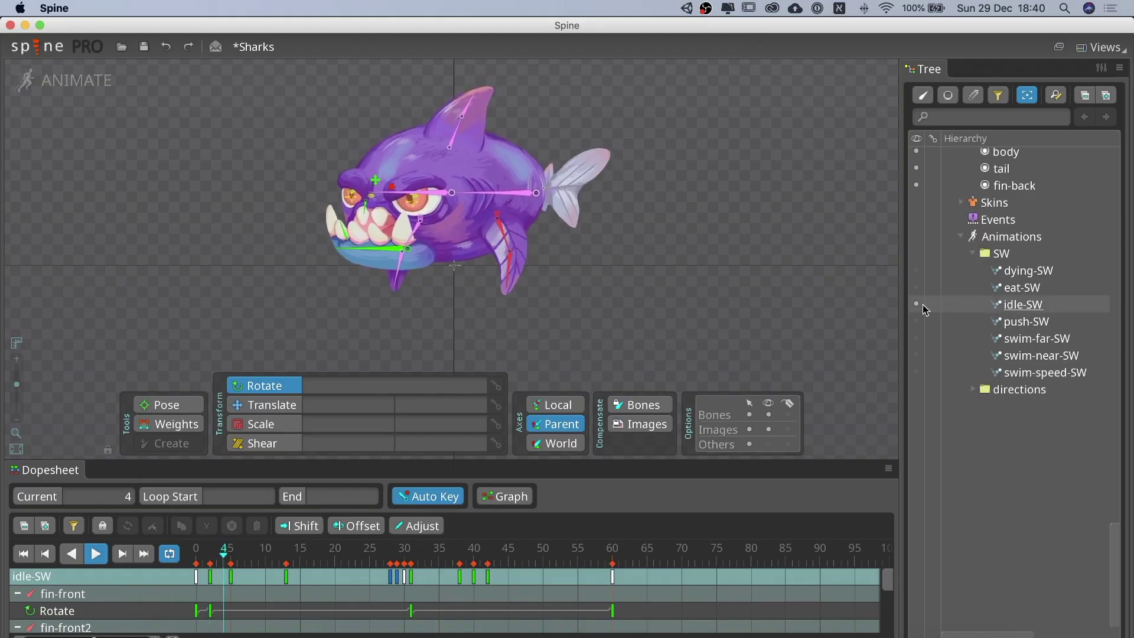
Duplicate the NW animation and rename the copy idle-NW
{"action": "left_click", "coordinate": [914, 288]}
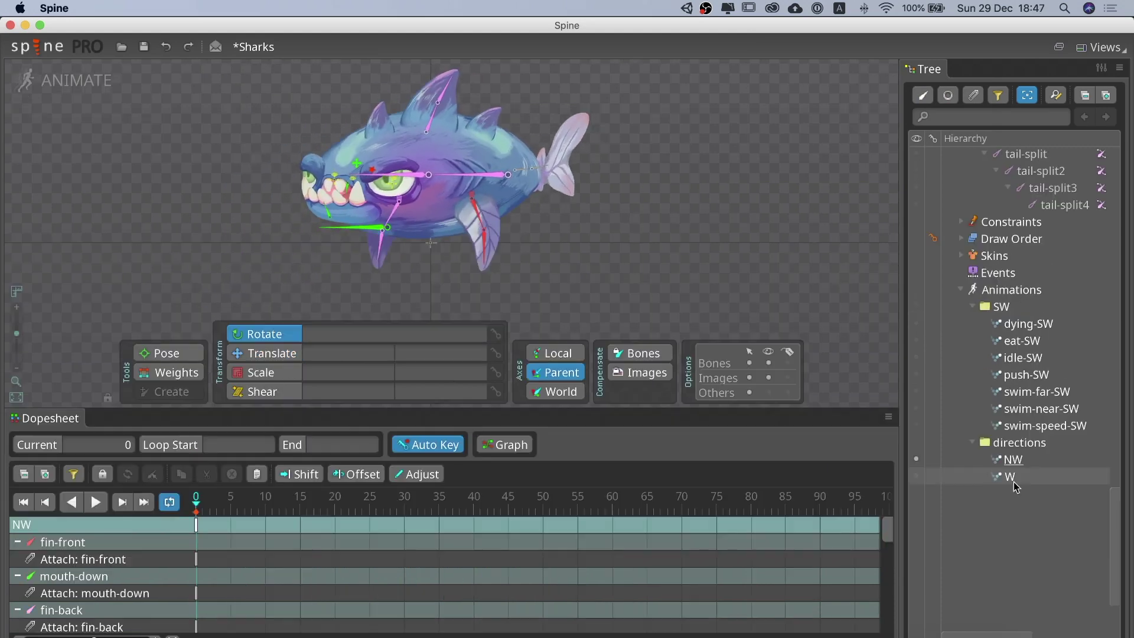
{"action": "left_click", "coordinate": [1016, 464]}
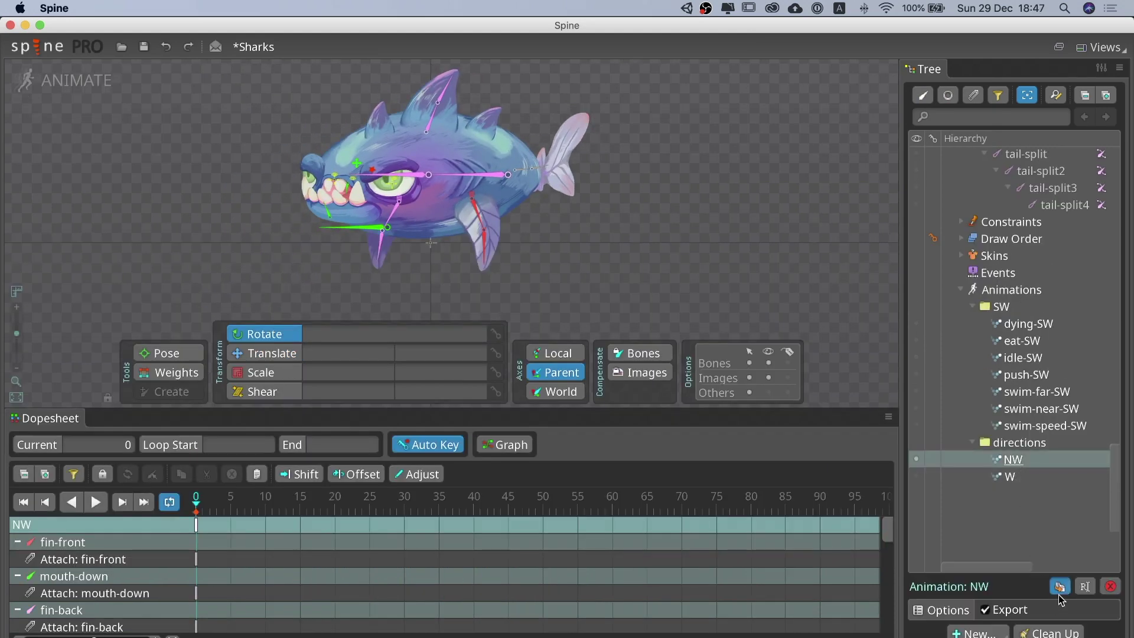
{"action": "left_click", "coordinate": [1060, 586]}
{"action": "double_click", "coordinate": [1029, 481]}
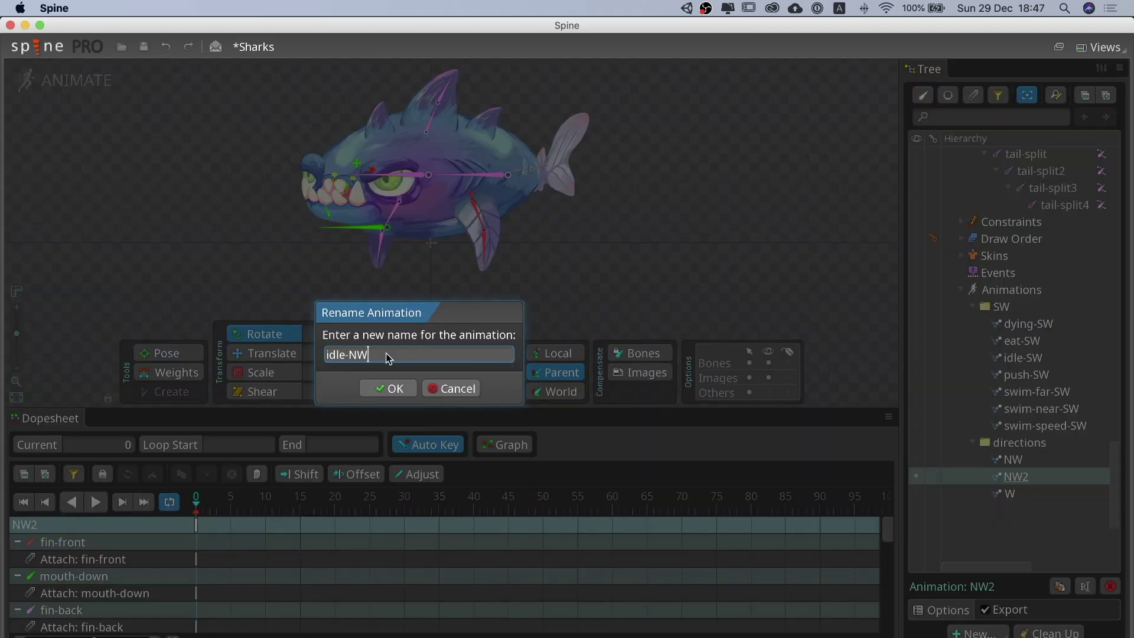
{"action": "key", "text": "Return"}
Paste idle-SW's keys into idle-NW, shift them to start at frame 0, and play it
{"action": "left_click", "coordinate": [916, 357]}
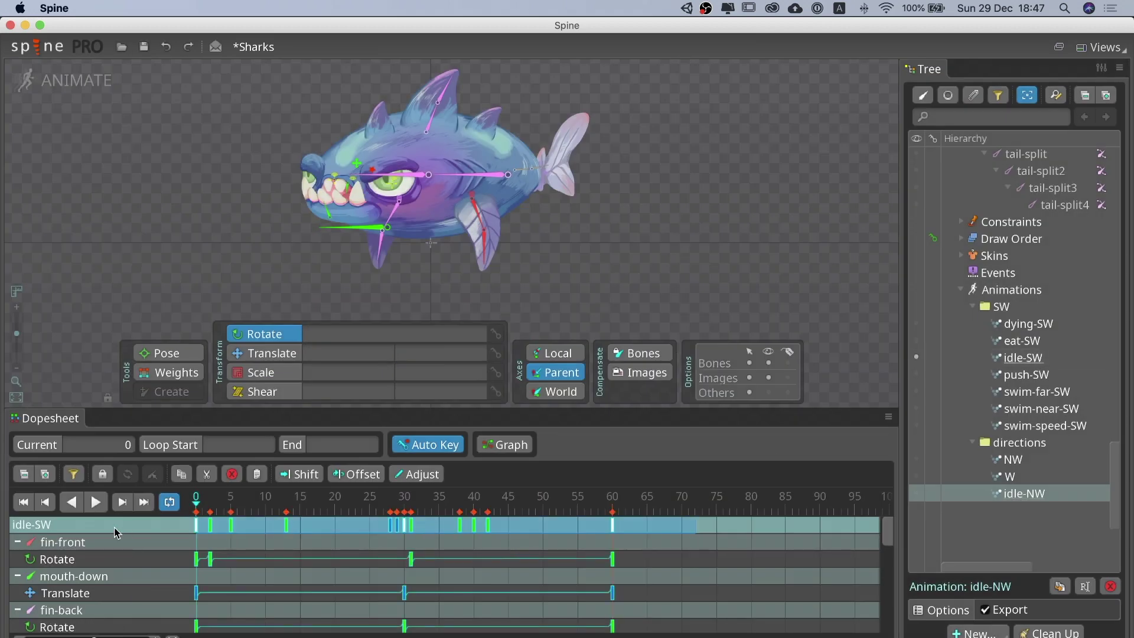
{"action": "key", "text": "super+c"}
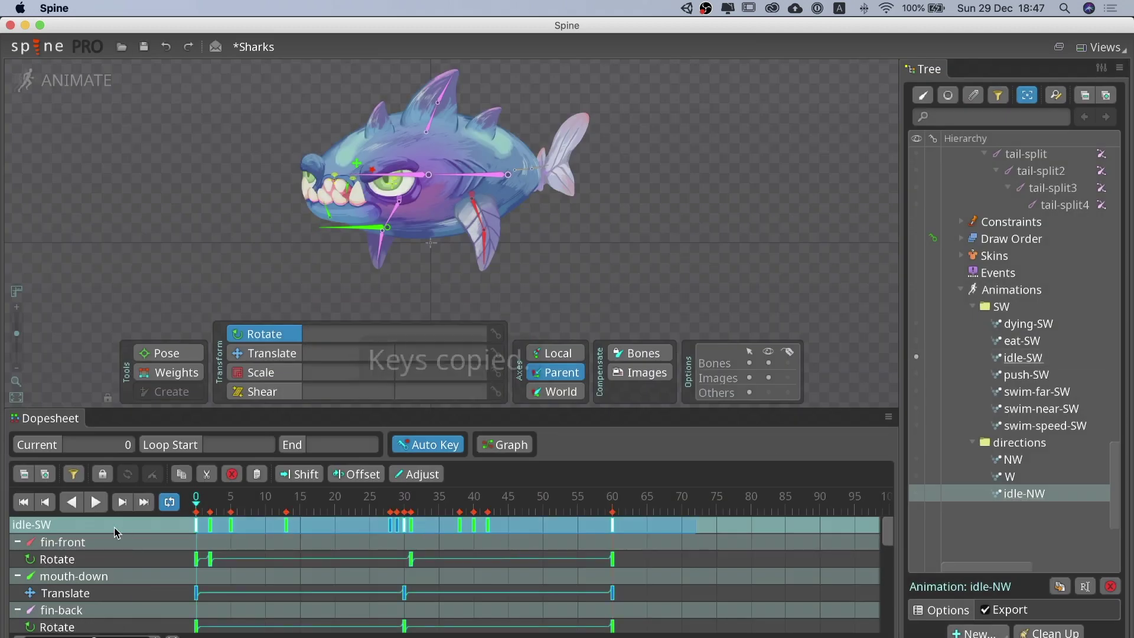
{"action": "left_click", "coordinate": [916, 494]}
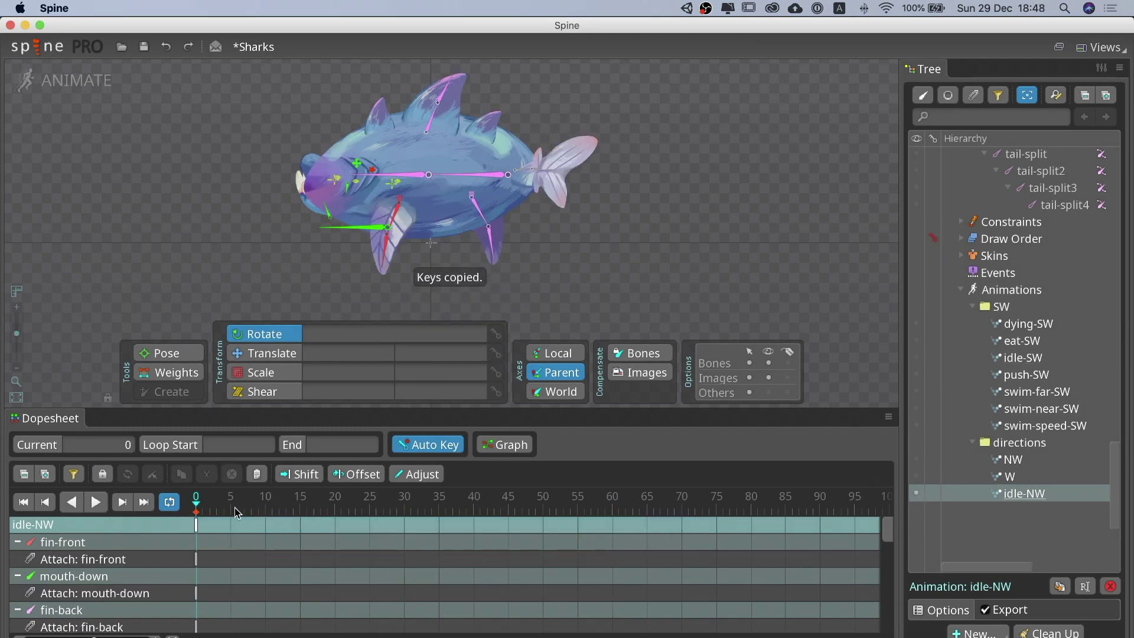
{"action": "key", "text": "super+v"}
{"action": "left_click_drag", "start_coordinate": [178, 409], "coordinate": [179, 353]}
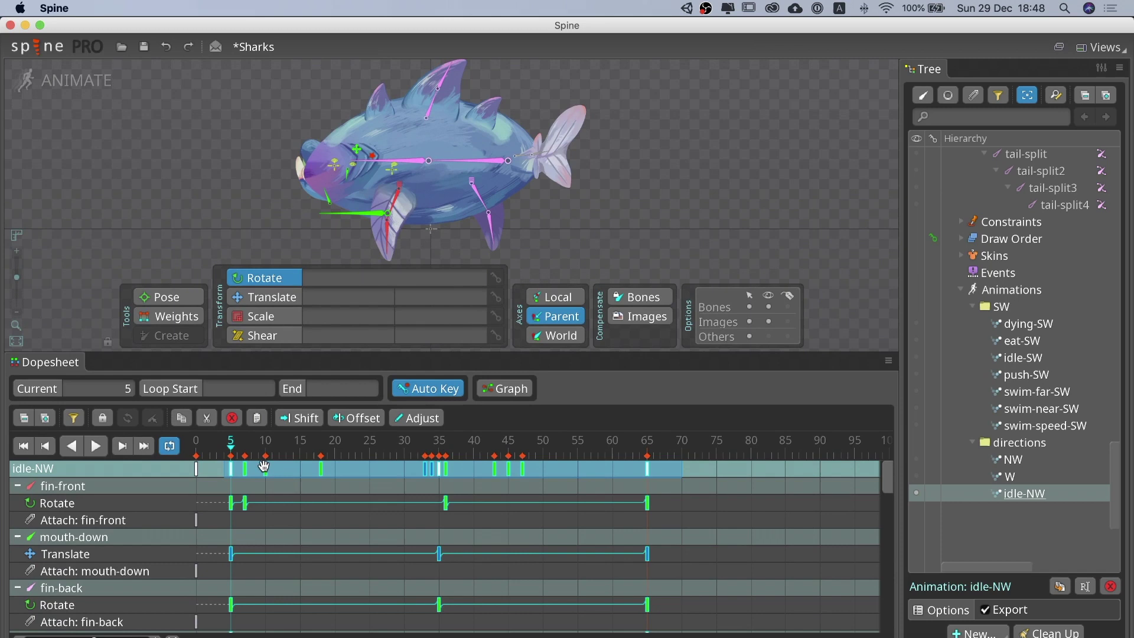
{"action": "left_click_drag", "start_coordinate": [227, 472], "coordinate": [177, 470]}
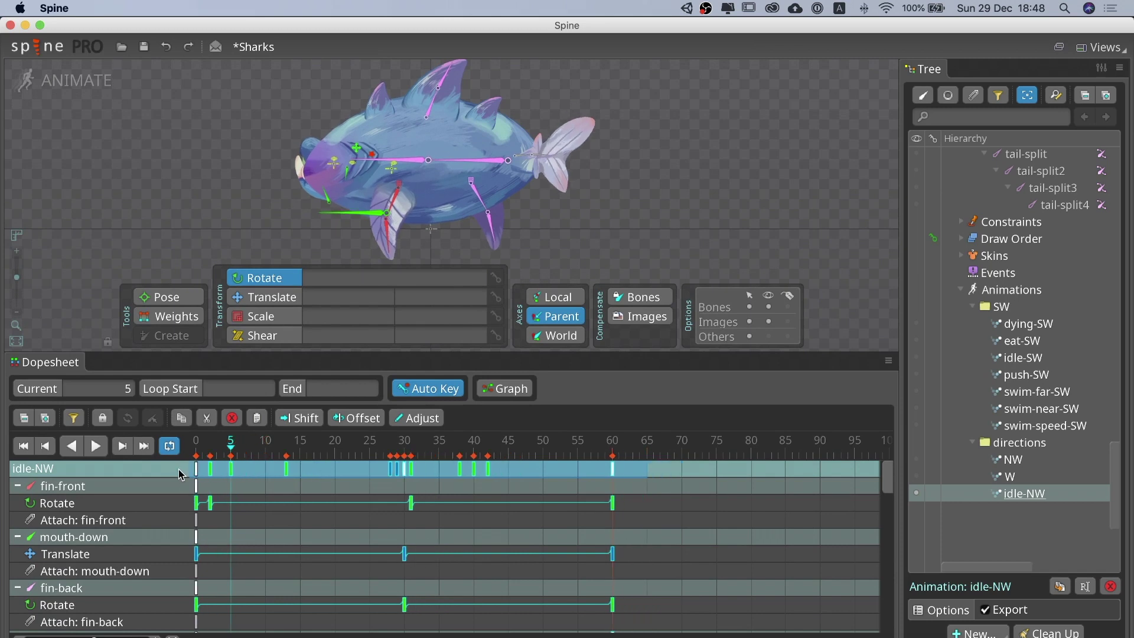
{"action": "left_click", "coordinate": [92, 448]}
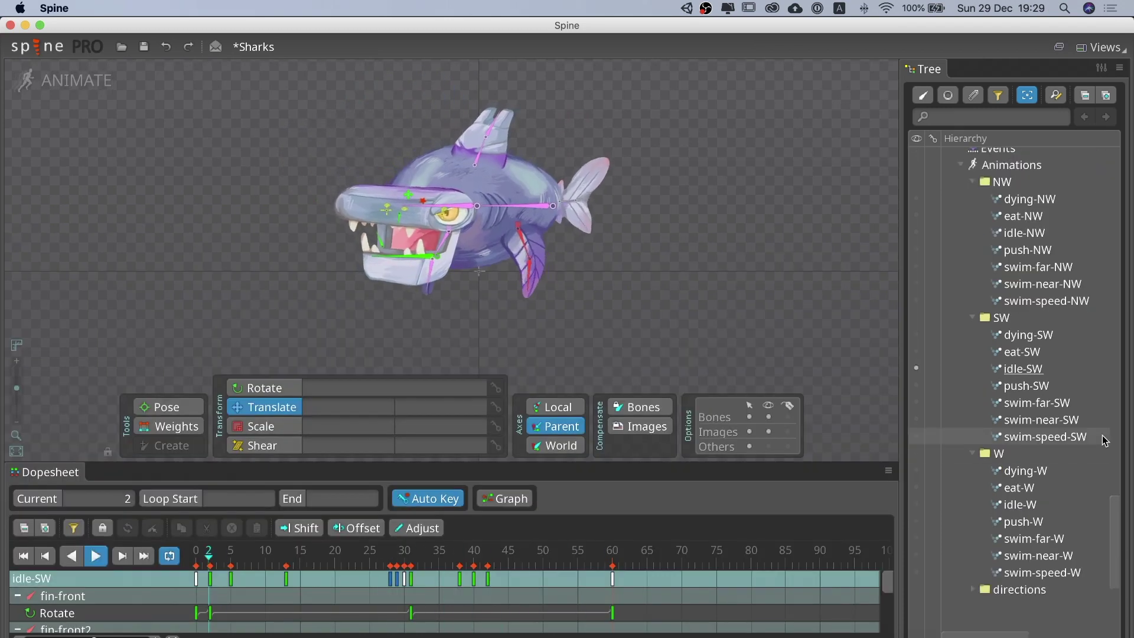
With idle-NW active, duplicate the W animation to create idle-W
{"action": "left_click", "coordinate": [916, 232]}
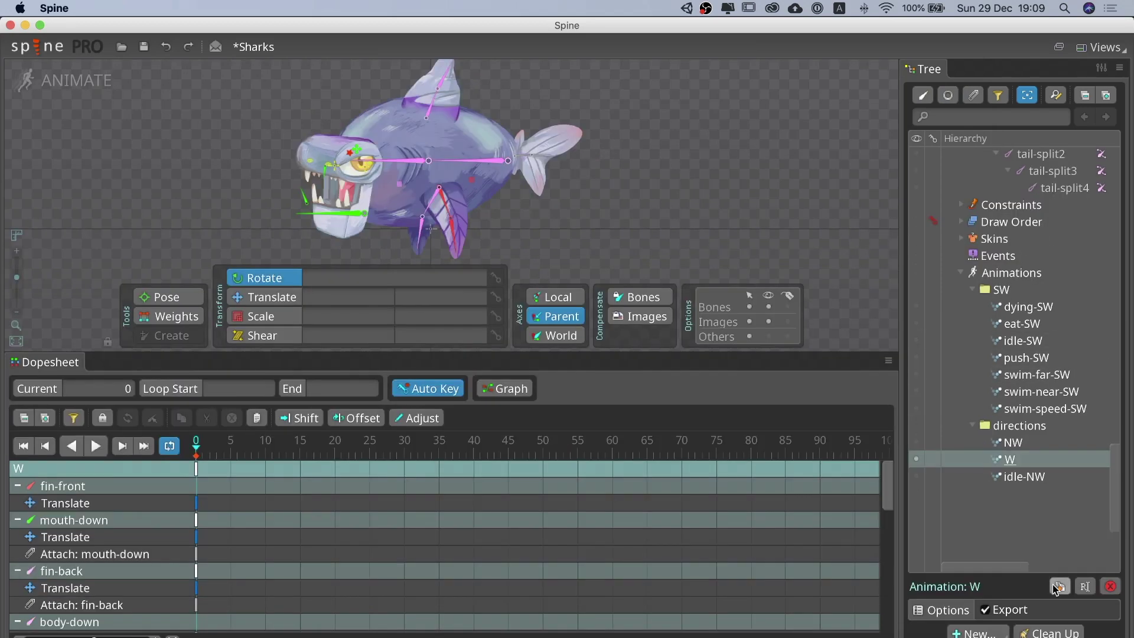
{"action": "left_click", "coordinate": [1056, 586]}
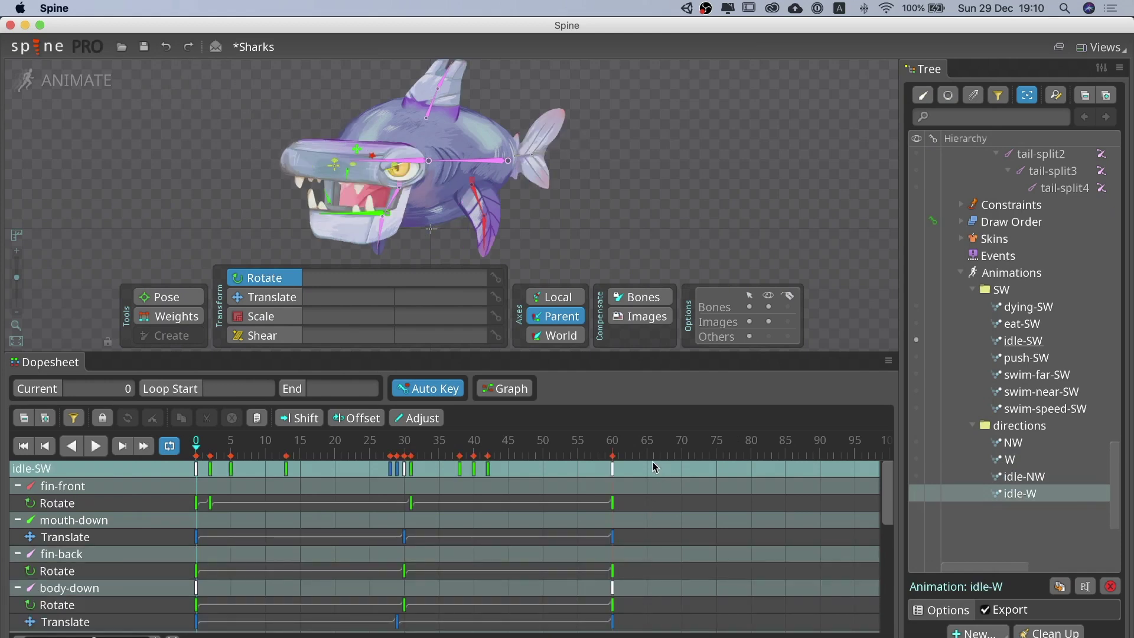
Copy all of idle-SW's keys and paste them into idle-W
{"action": "left_click_drag", "start_coordinate": [654, 468], "coordinate": [182, 463]}
{"action": "key", "text": "super+c"}
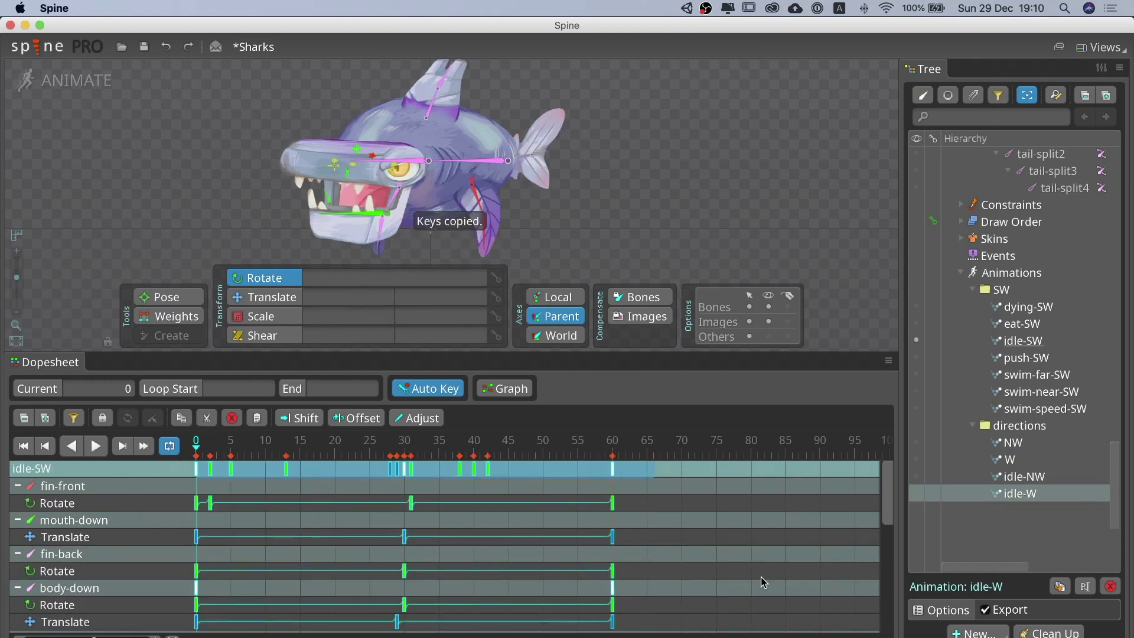
{"action": "left_click", "coordinate": [915, 493]}
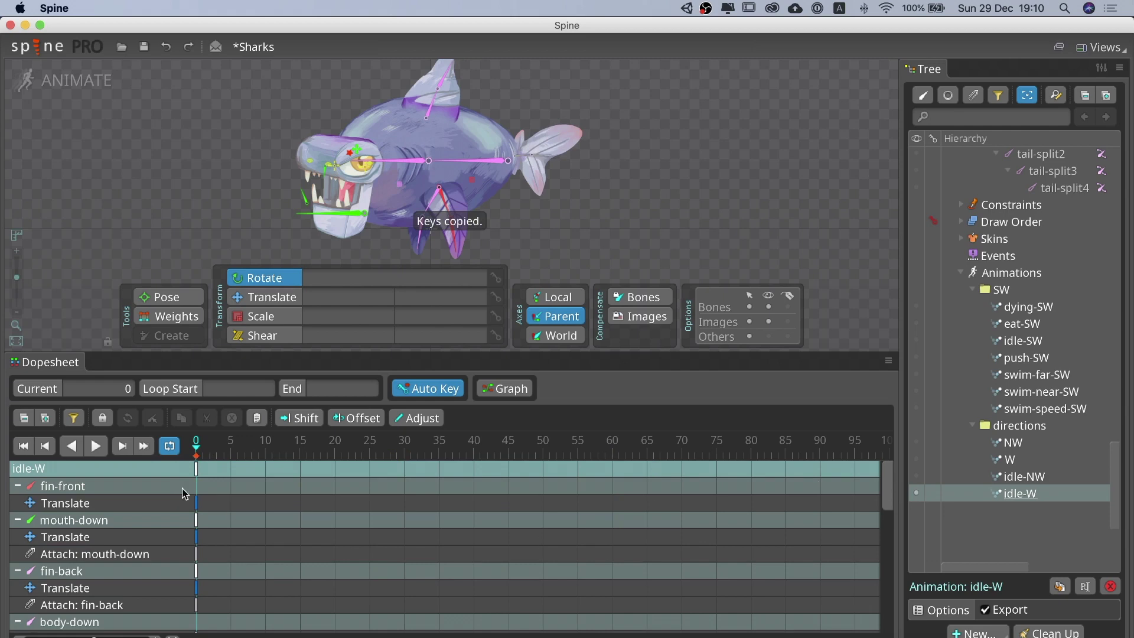
{"action": "left_click", "coordinate": [231, 455]}
{"action": "key", "text": "super+v"}
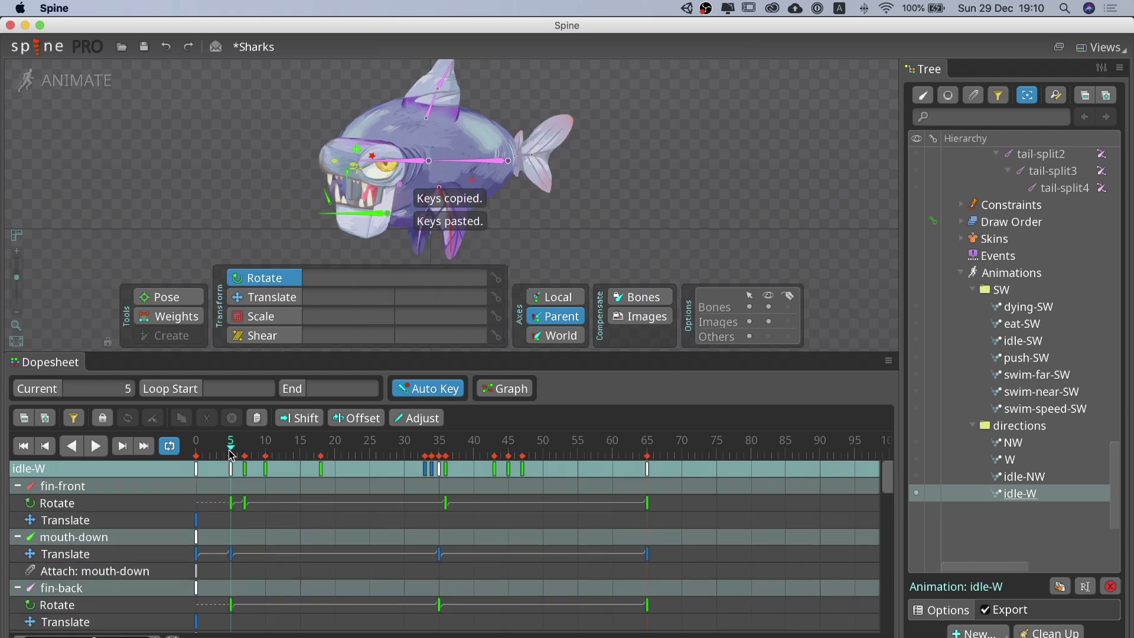
{"action": "scroll", "coordinate": [340, 551], "scroll_direction": "down", "scroll_amount": 3}
Copy the selected key to frame 65, copy the frame-5 Translate key, and play idle-W
{"action": "key", "text": "ctrl+c"}
{"action": "key", "text": "End"}
{"action": "key", "text": "ctrl+v"}
{"action": "scroll", "coordinate": [298, 535], "scroll_direction": "down", "scroll_amount": 3}
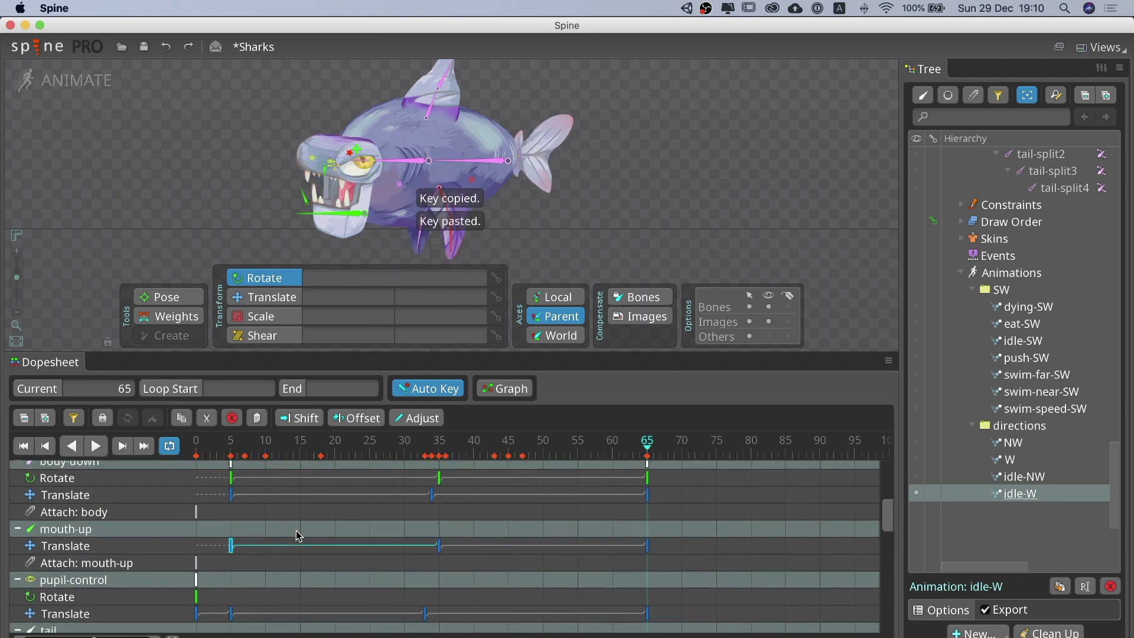
{"action": "left_click", "coordinate": [231, 496]}
{"action": "key", "text": "ctrl+c"}
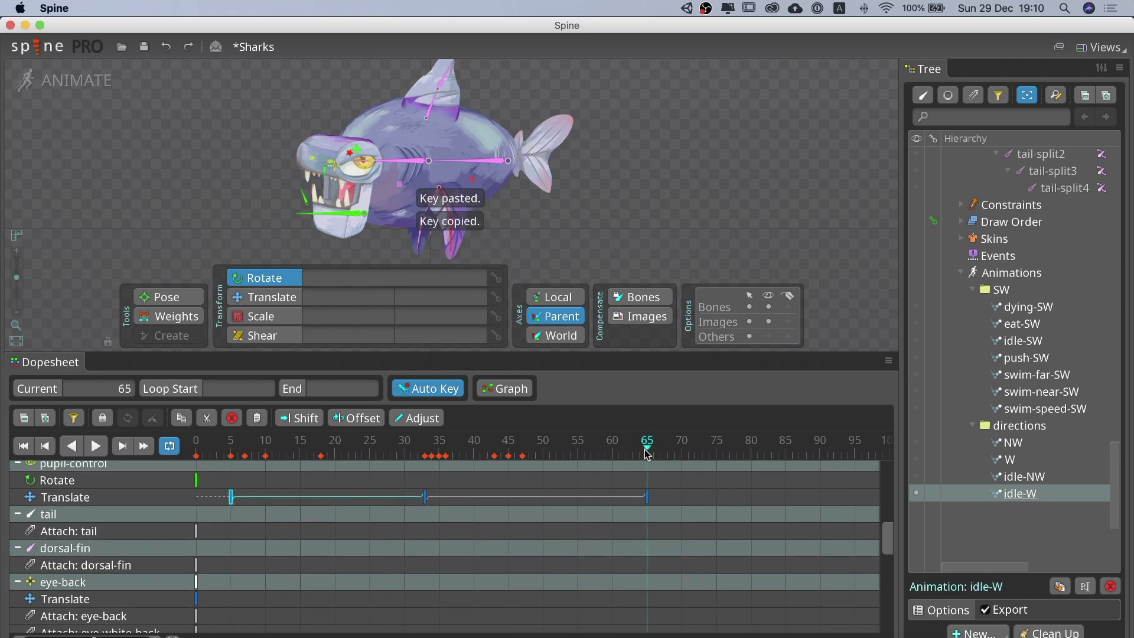
{"action": "scroll", "coordinate": [340, 541], "scroll_direction": "down", "scroll_amount": 1}
{"action": "scroll", "coordinate": [340, 540], "scroll_direction": "up", "scroll_amount": 7}
{"action": "left_click", "coordinate": [96, 445]}
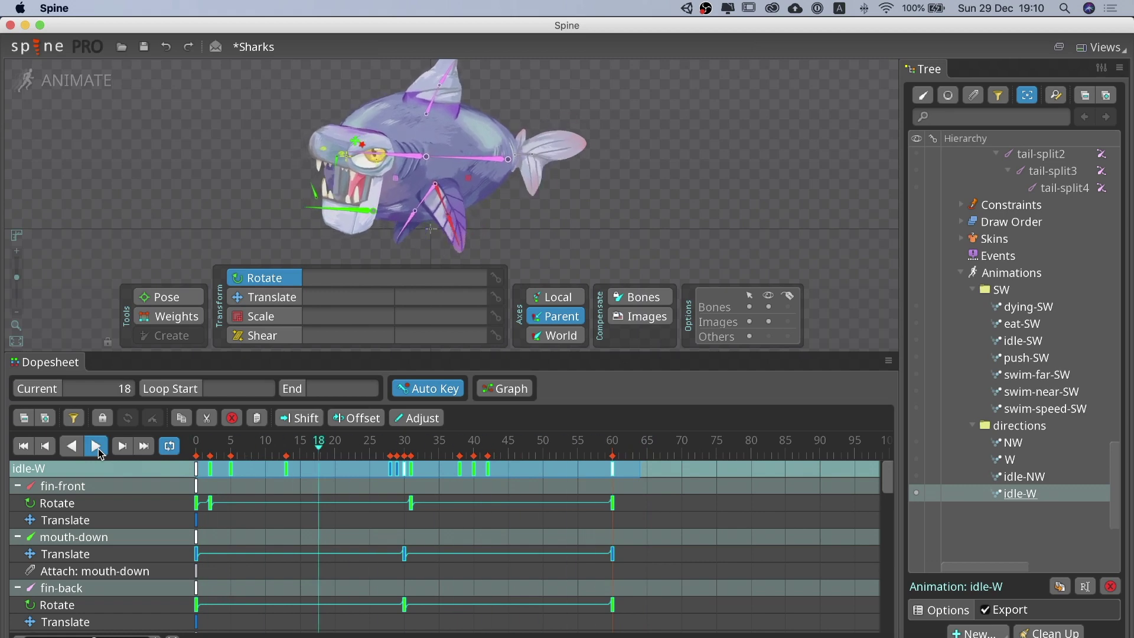
Adjust the mouth-up and mouth-down keys around frame 30, then replay idle-W
{"action": "left_click", "coordinate": [196, 455]}
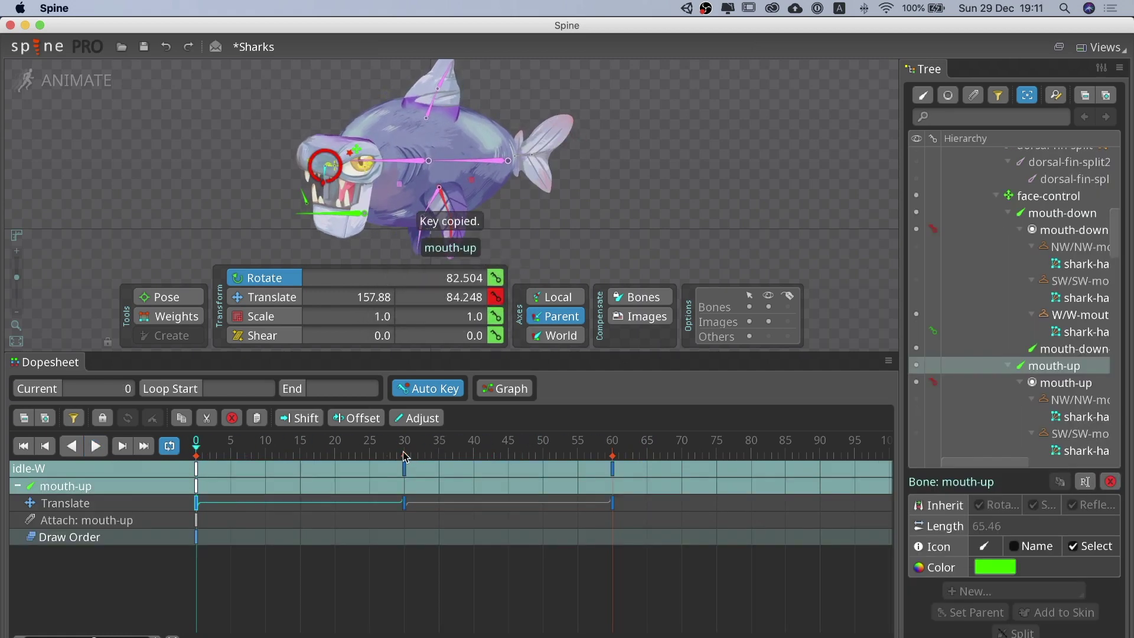
{"action": "left_click", "coordinate": [405, 456]}
{"action": "key", "text": "ctrl+v"}
{"action": "left_click", "coordinate": [333, 212]}
{"action": "left_click", "coordinate": [196, 503]}
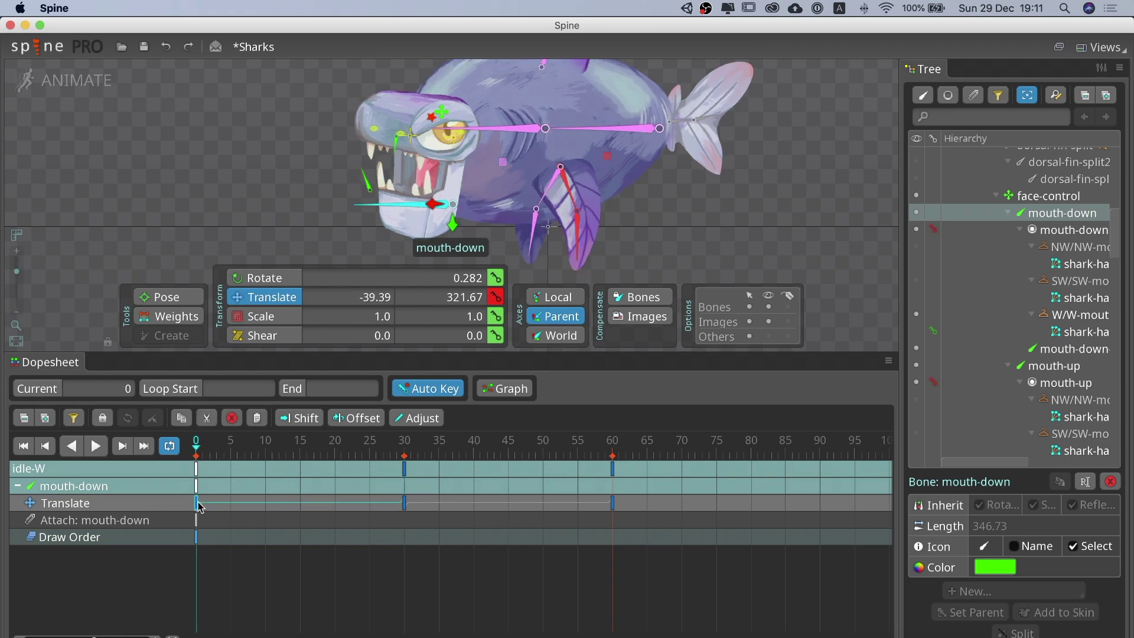
{"action": "key", "text": "ctrl+c"}
{"action": "key", "text": "ctrl+z"}
{"action": "scroll", "coordinate": [309, 197], "scroll_direction": "down", "scroll_amount": 2}
{"action": "key", "text": "space"}
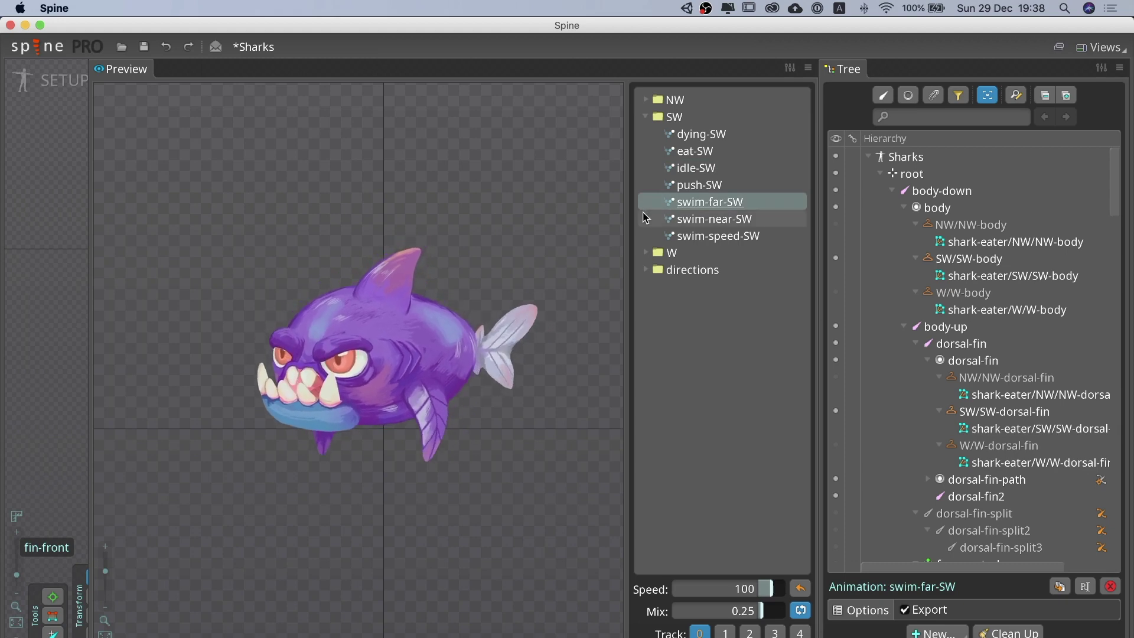
Preview swim-near-SW, eat-SW, push-SW and dying-SW in turn
{"action": "left_click", "coordinate": [646, 222]}
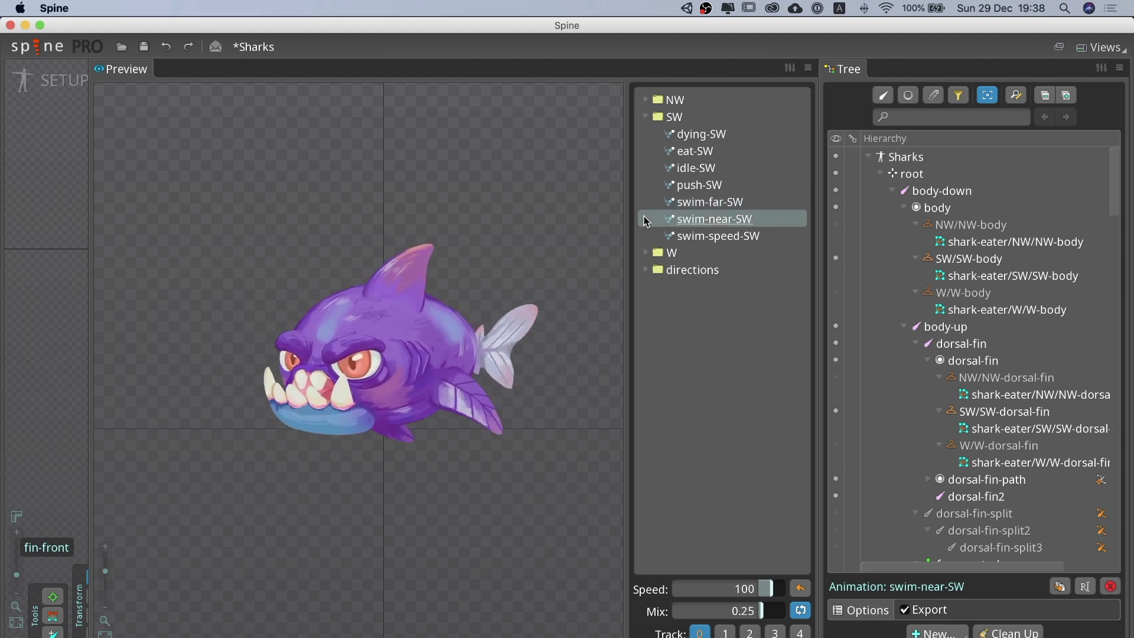
{"action": "left_click", "coordinate": [648, 153]}
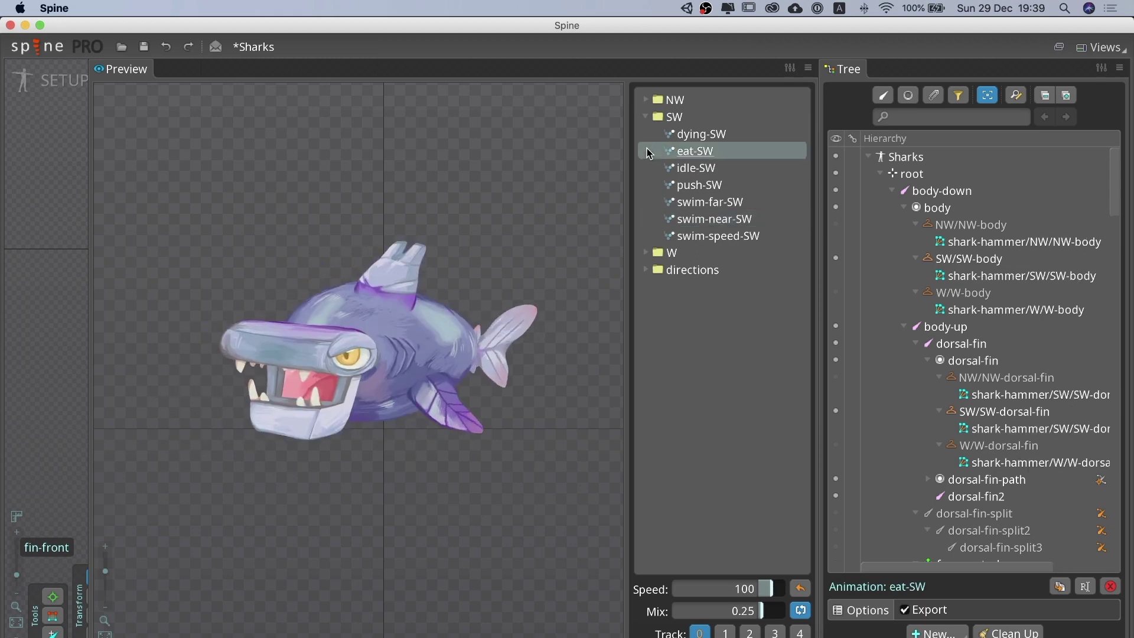
{"action": "left_click", "coordinate": [648, 187]}
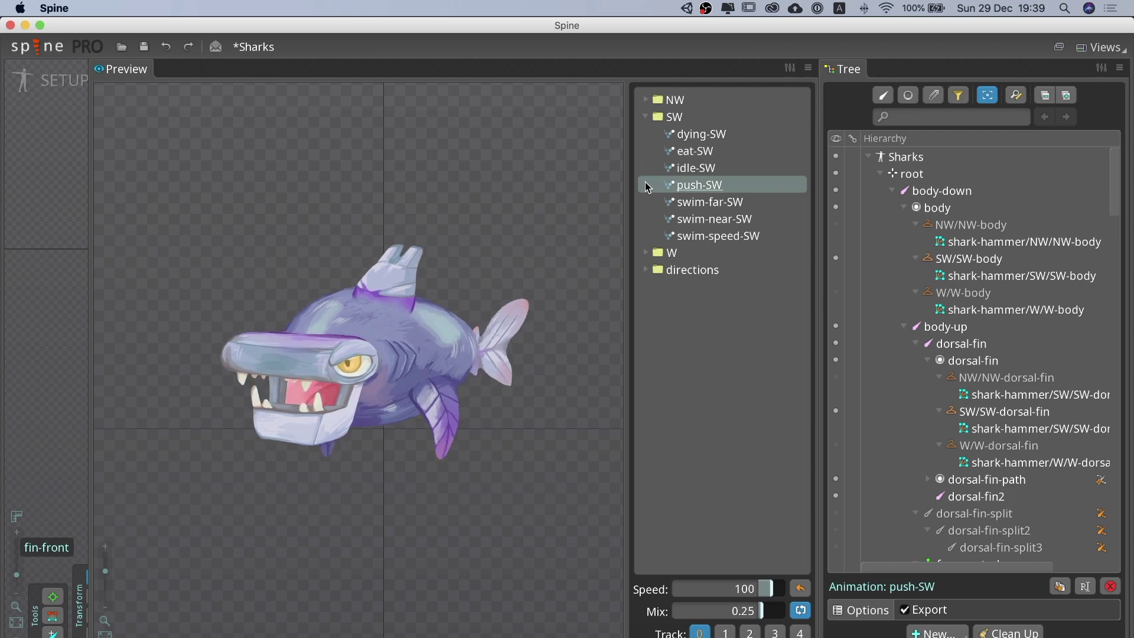
{"action": "left_click", "coordinate": [647, 136]}
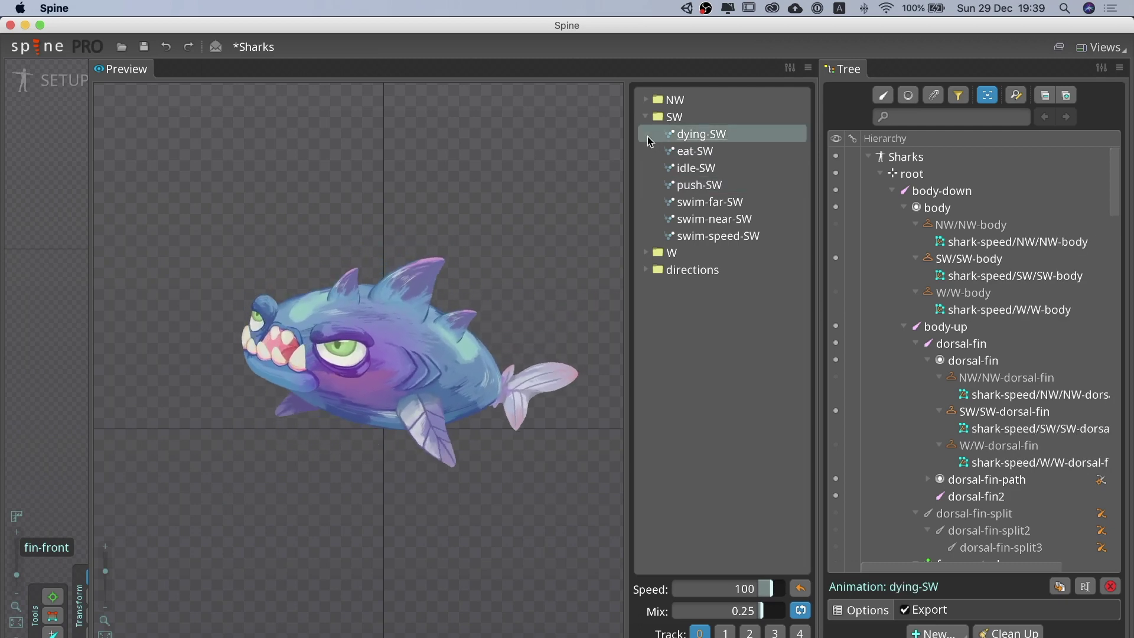
Expand the NW folder and preview idle-NW, dying-NW, swim-far-NW, then swim-near-NW
{"action": "left_click", "coordinate": [647, 104]}
{"action": "left_click", "coordinate": [674, 152]}
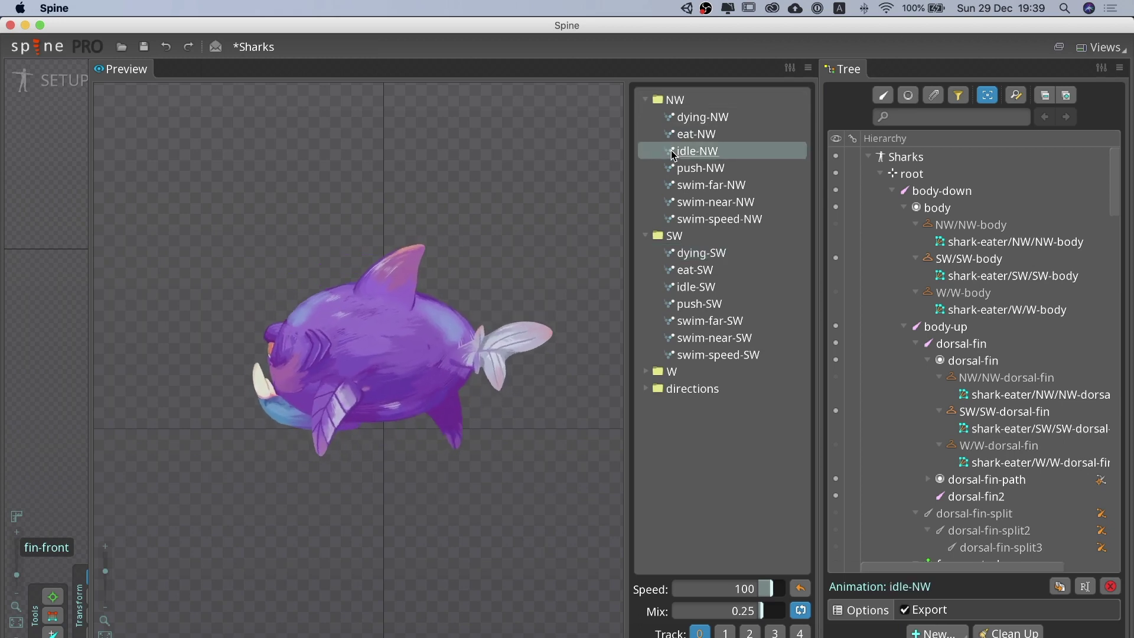
{"action": "left_click", "coordinate": [703, 118]}
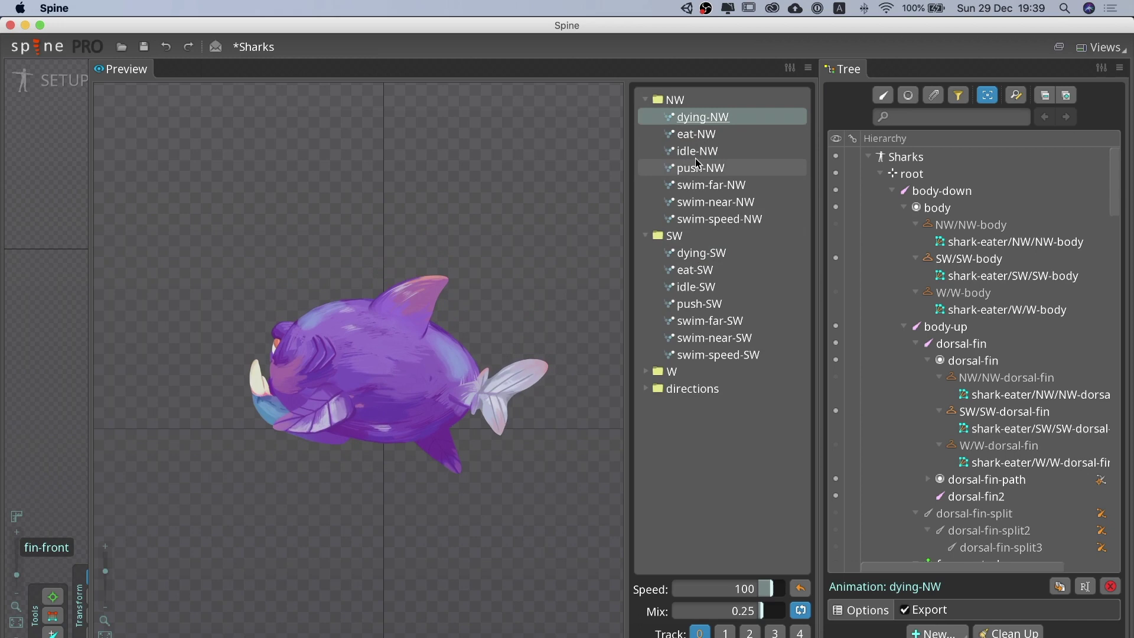
{"action": "left_click", "coordinate": [696, 185]}
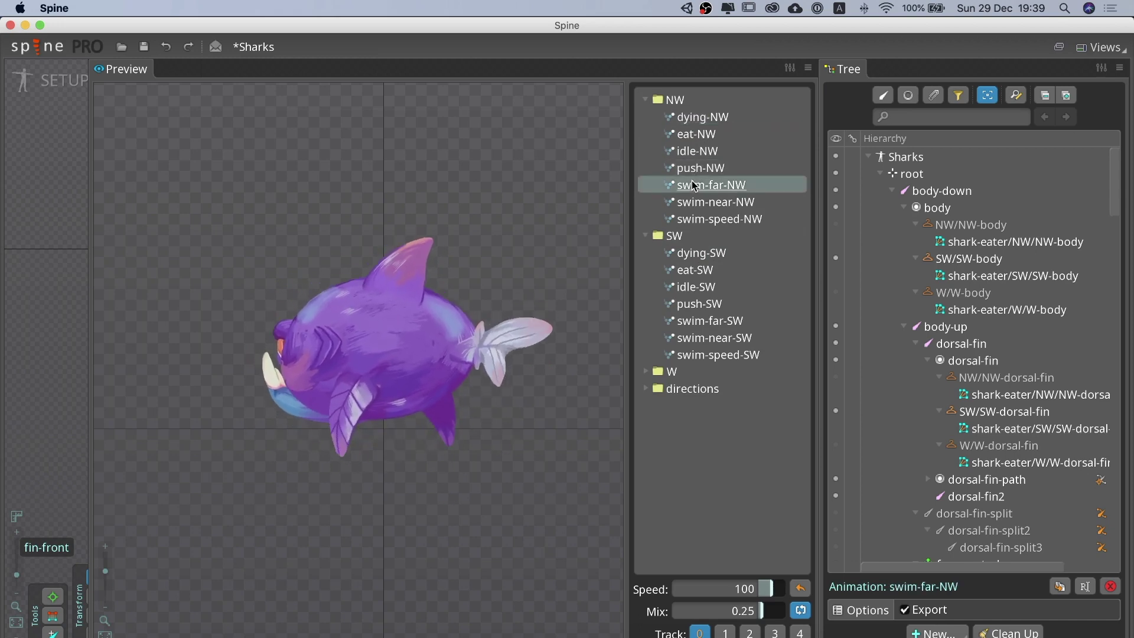
{"action": "left_click", "coordinate": [694, 202]}
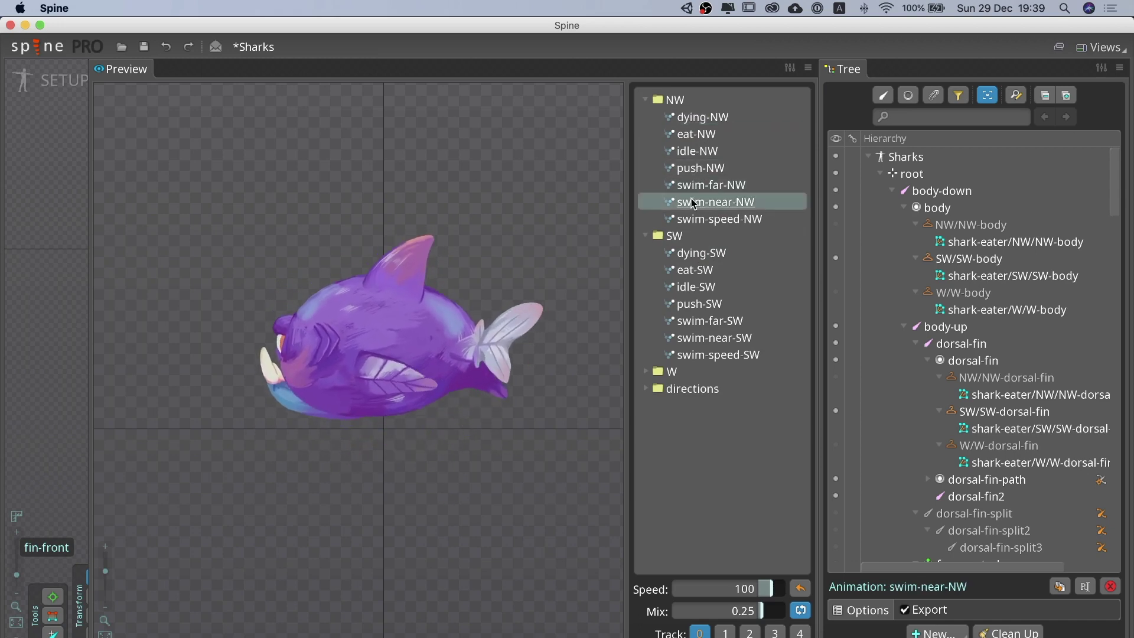